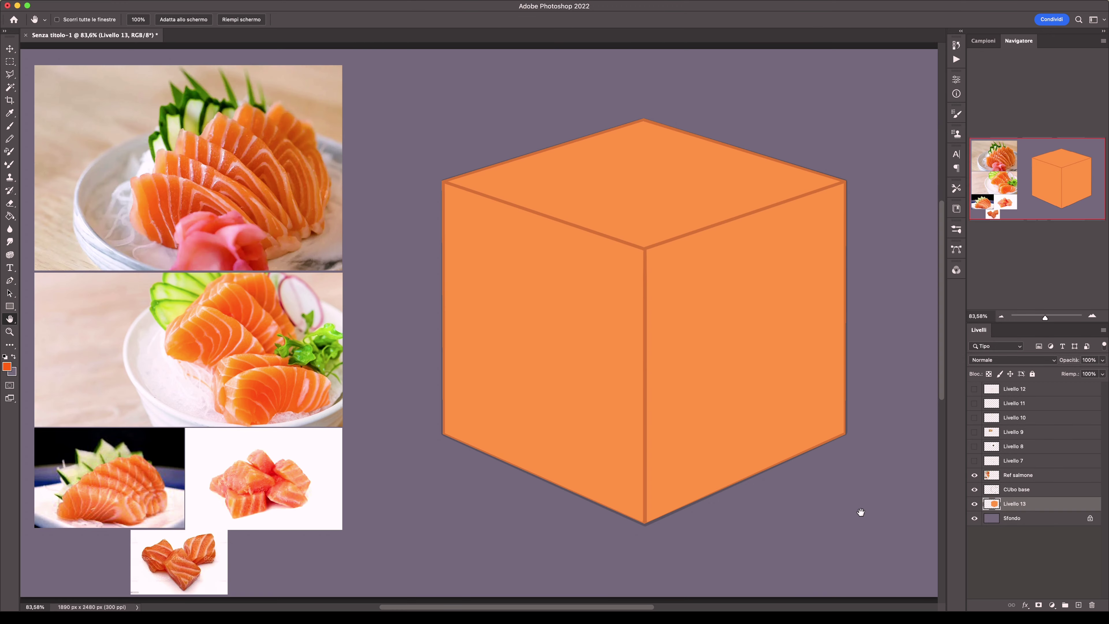
Select the cube's left face and darken it with Hue/Saturation.
key("l")
left_click(439, 178)
left_click(645, 248)
left_click(645, 530)
left_click(416, 469)
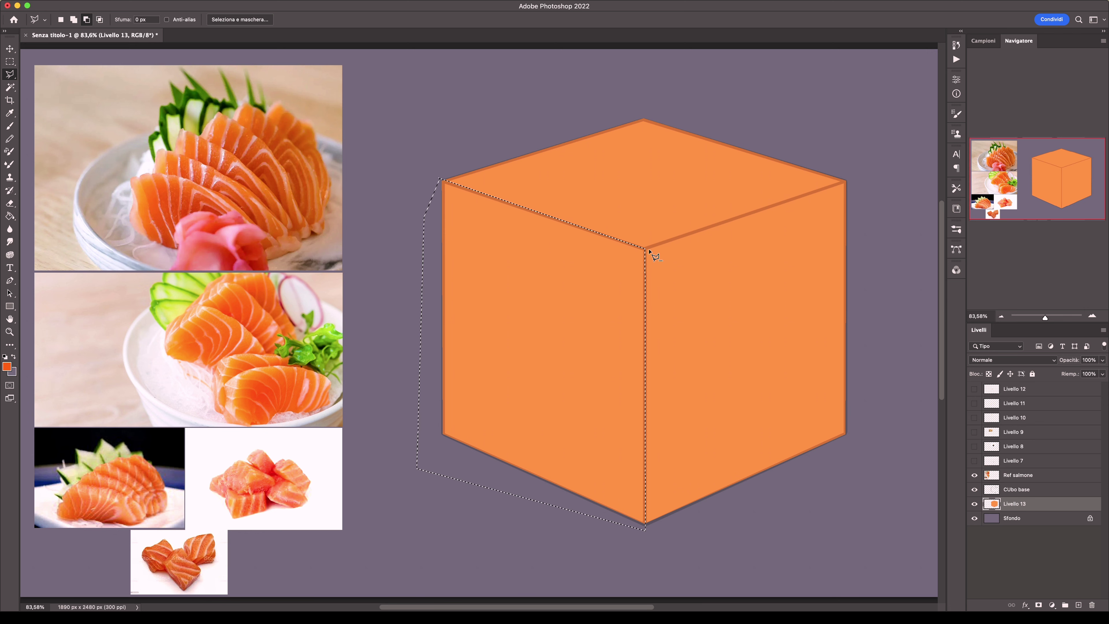
left_click(438, 177)
key("w")
key("ctrl+u")
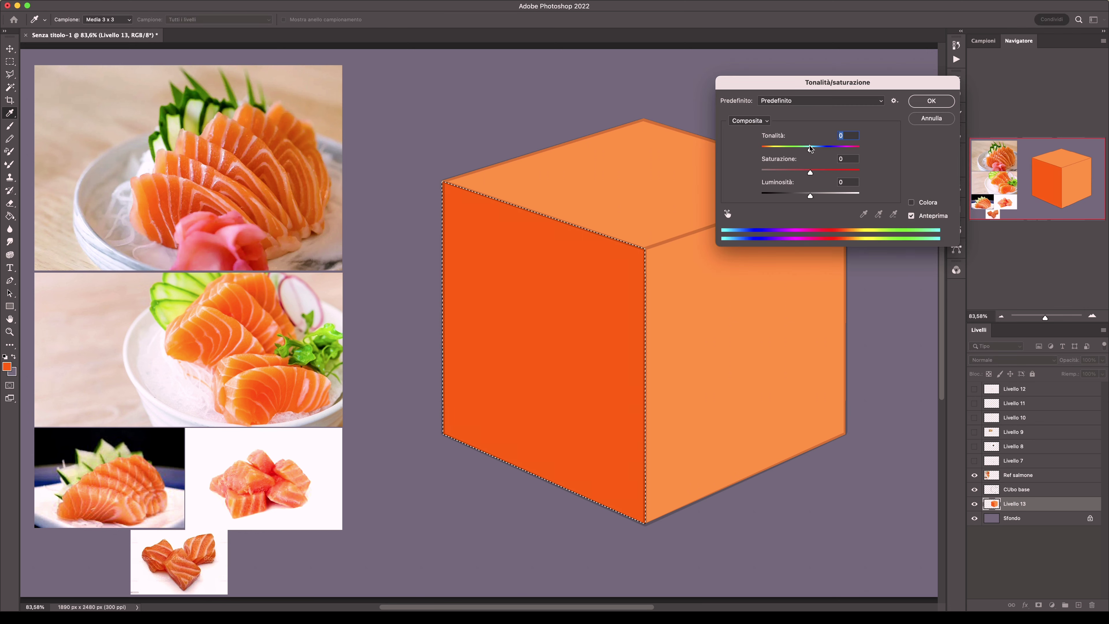
key("Return")
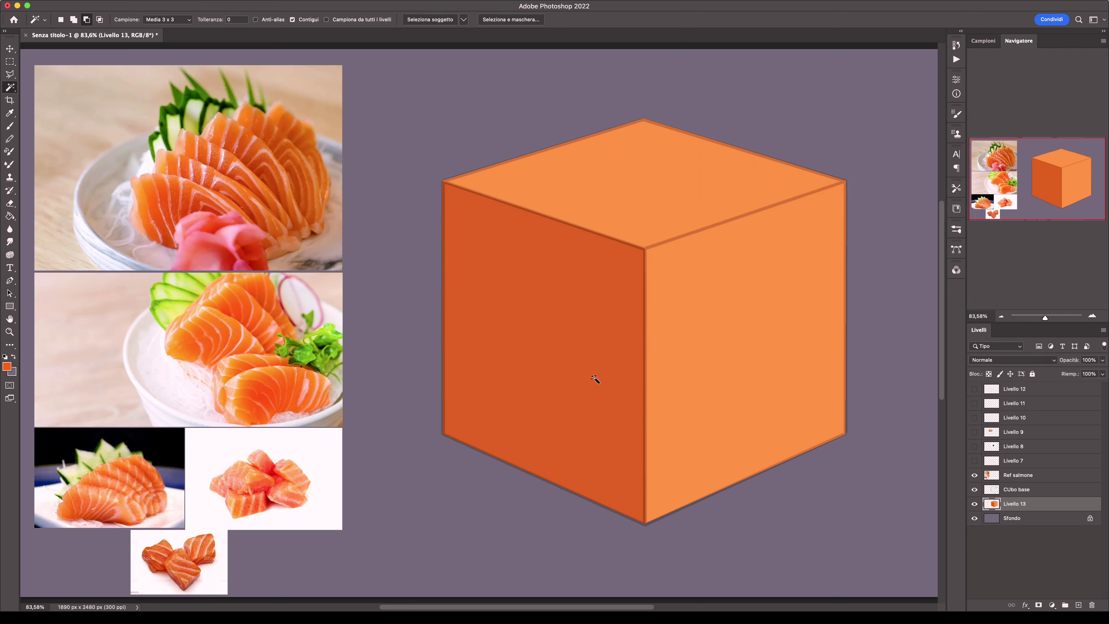
Darken the right face slightly and hide the outlined CUbo base layer.
key("l")
left_click(847, 180)
left_click(714, 89)
left_click(520, 98)
key("Escape")
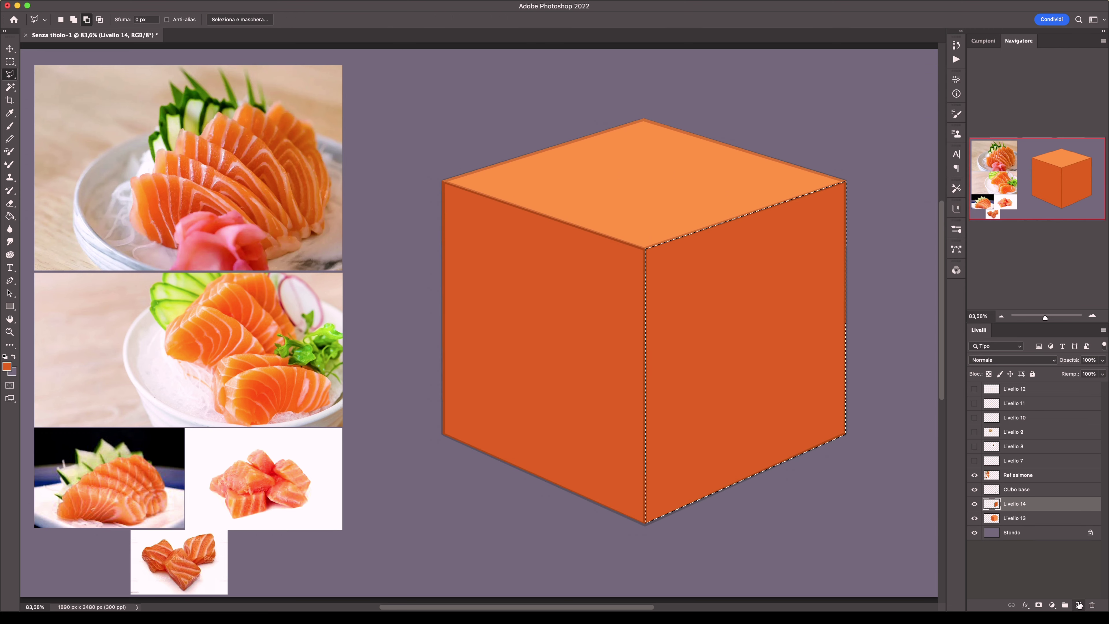
key("b")
left_click(974, 489)
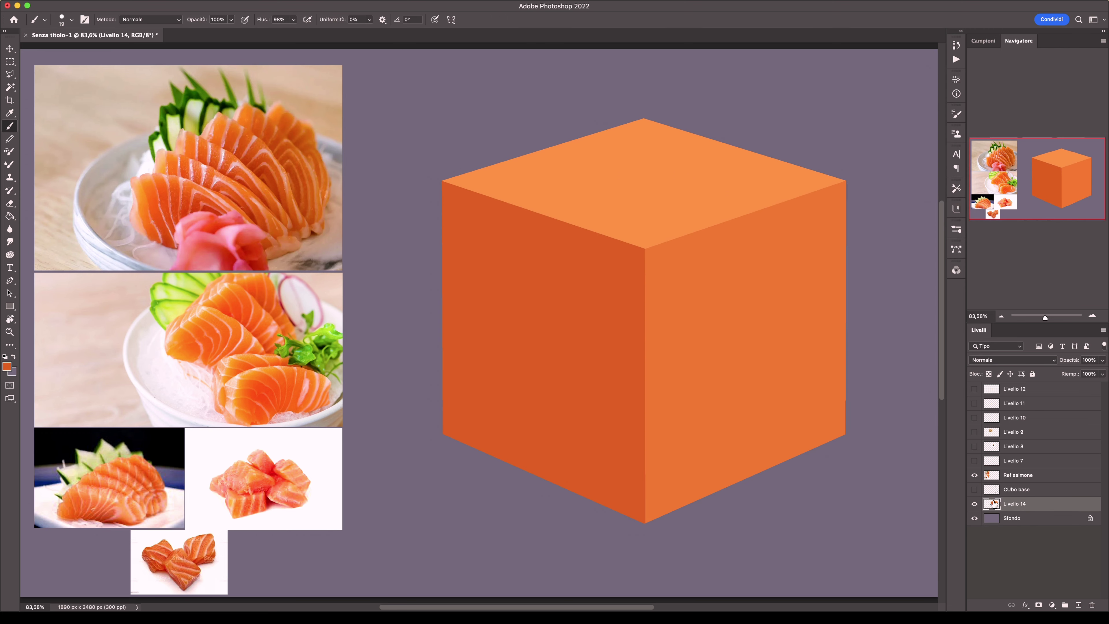
Duplicate Livello 14 and fill the clipped copy with flat light orange.
left_click(1078, 605)
right_click(1022, 504)
left_click(939, 352)
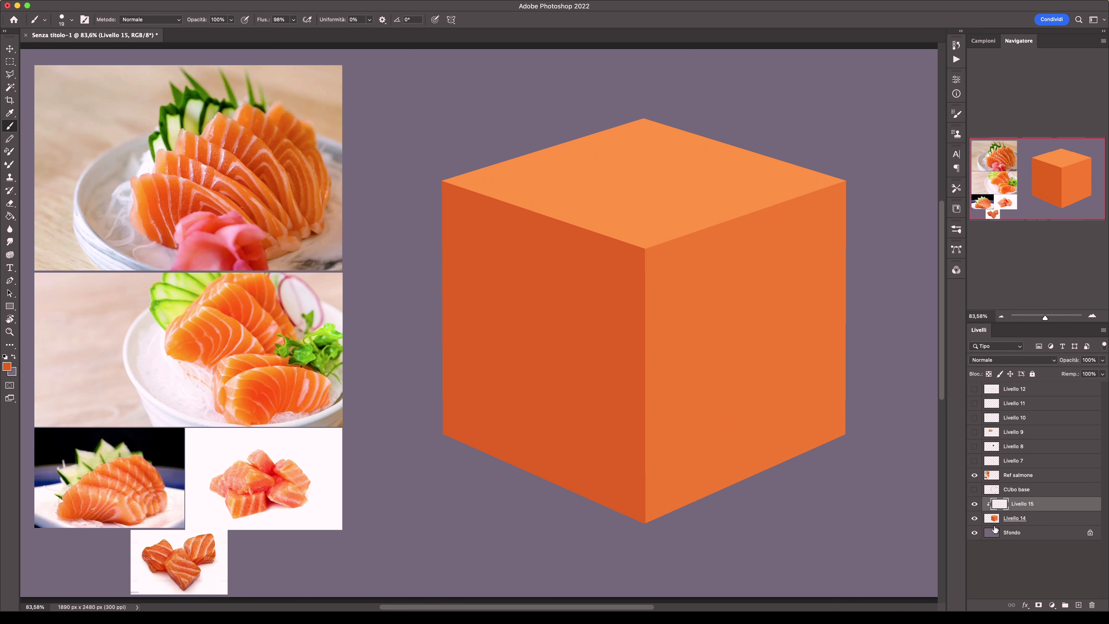
left_click_drag(1014, 518, 1078, 605)
key("w")
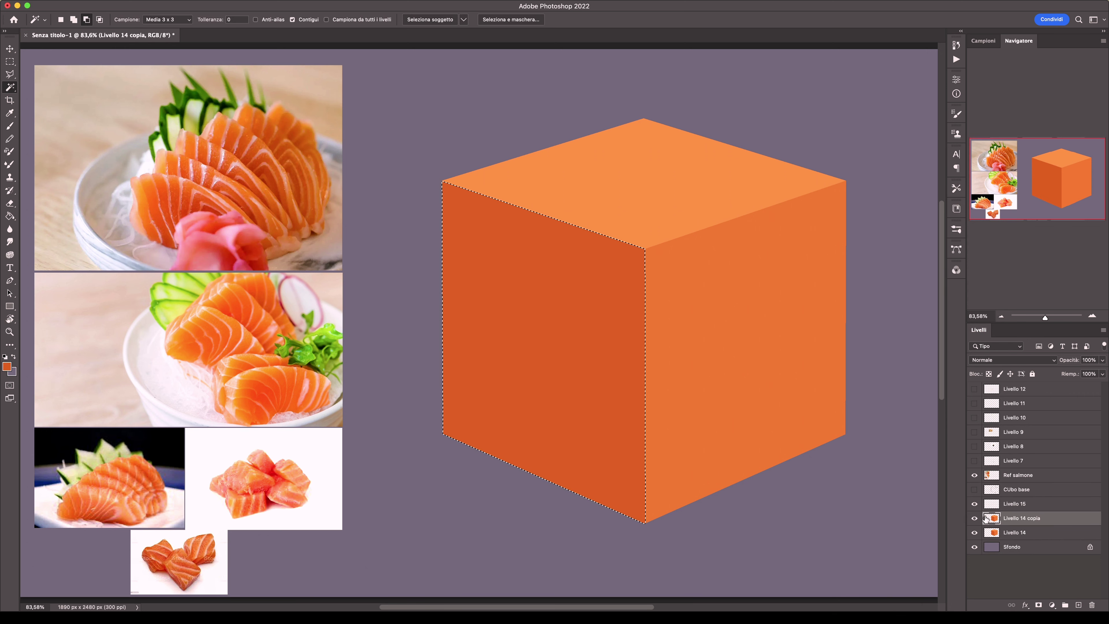
key("alt+BackSpace")
key("ctrl+alt+g")
Shade the left face with a clipped purple Multiply layer at lowered opacity.
left_click(1004, 532)
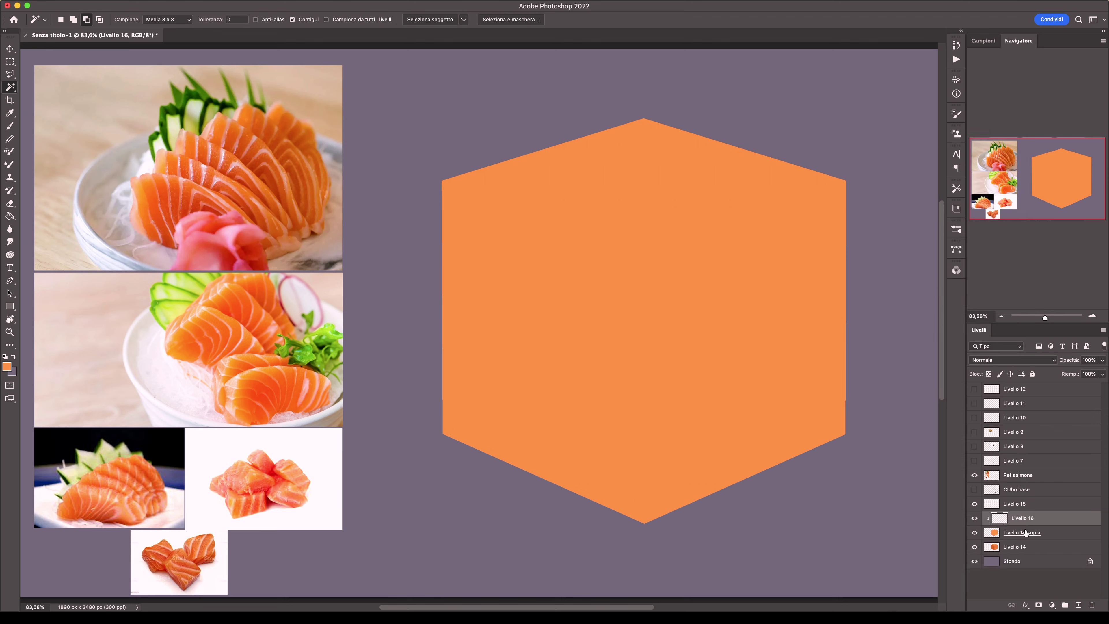
left_click(7, 366)
key("Return")
left_click(1012, 359)
left_click(986, 394)
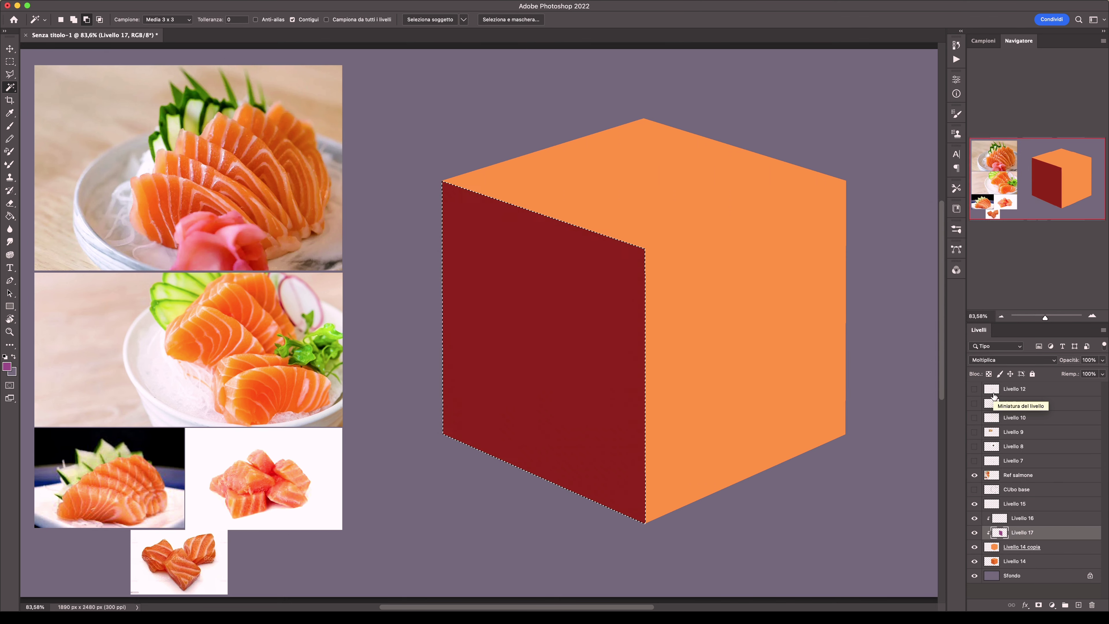
left_click_drag(1072, 372, 1065, 373)
key("ctrl+d")
Shade the right face with a clipped purple Multiply layer at 32% opacity.
left_click(1022, 546)
left_click(1078, 604)
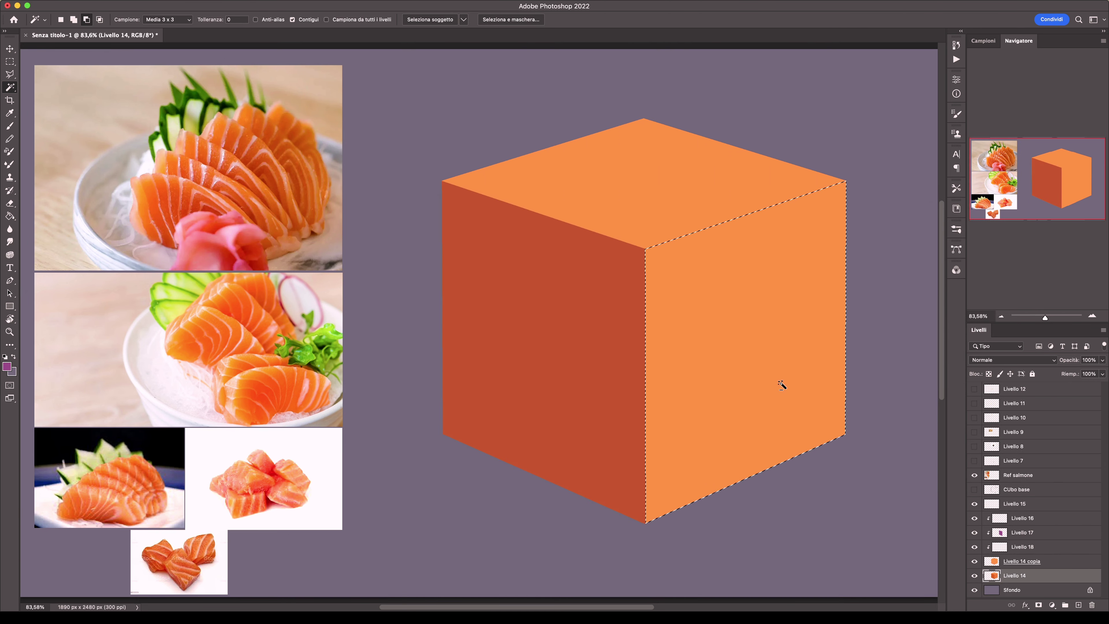
key("alt+BackSpace")
key("shift+alt+m")
key("3")
key("2")
left_click(1022, 561)
left_click(1079, 605)
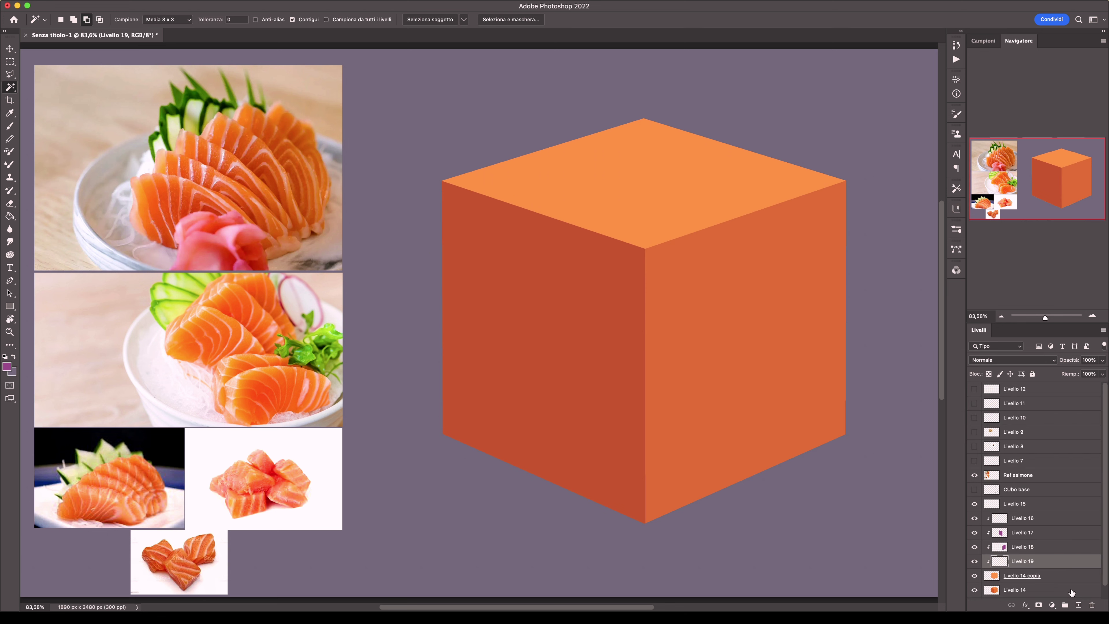
Choose a textured 25 px brush and paint the first pale pink curved stripes.
key("b")
left_click(255, 339, "alt")
right_click(692, 205)
scroll(835, 312, "down", 5)
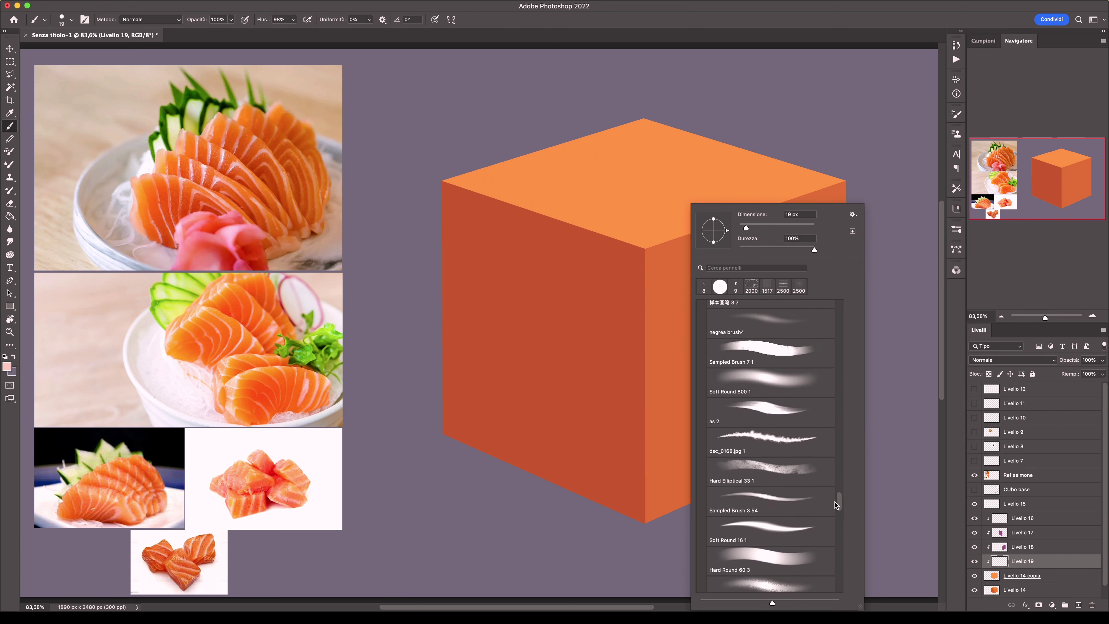
double_click(769, 535)
left_click_drag(659, 241, 666, 247)
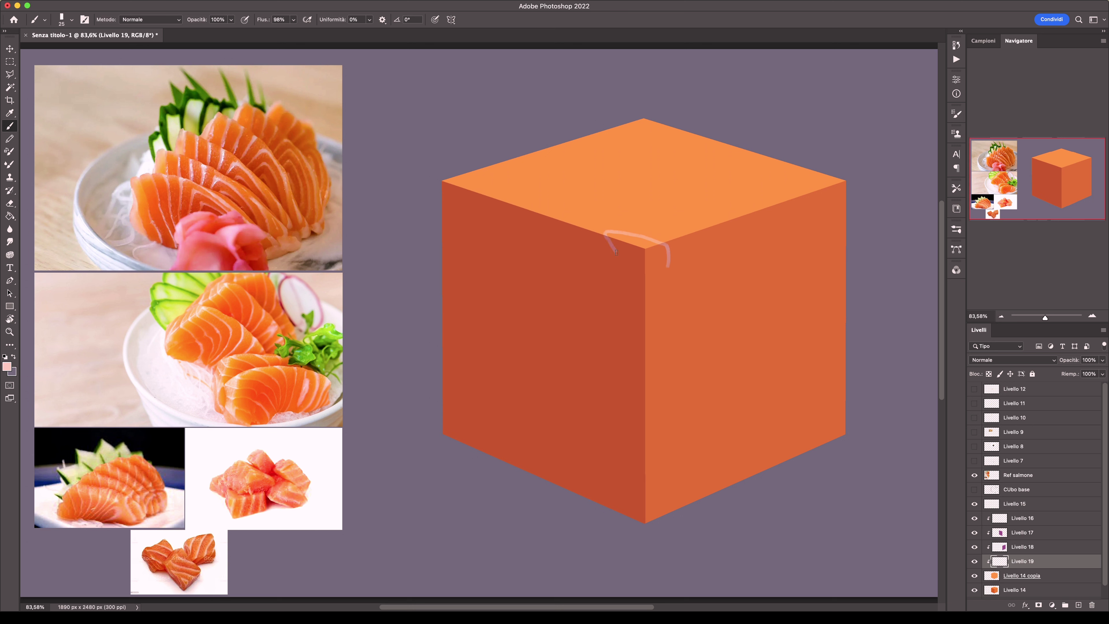
mouse_move(549, 216)
left_mouse_down()
mouse_move(700, 215)
mouse_move(704, 306)
mouse_move(552, 217)
left_mouse_up()
left_click_drag(578, 299, 612, 330)
left_click_drag(703, 267, 685, 321)
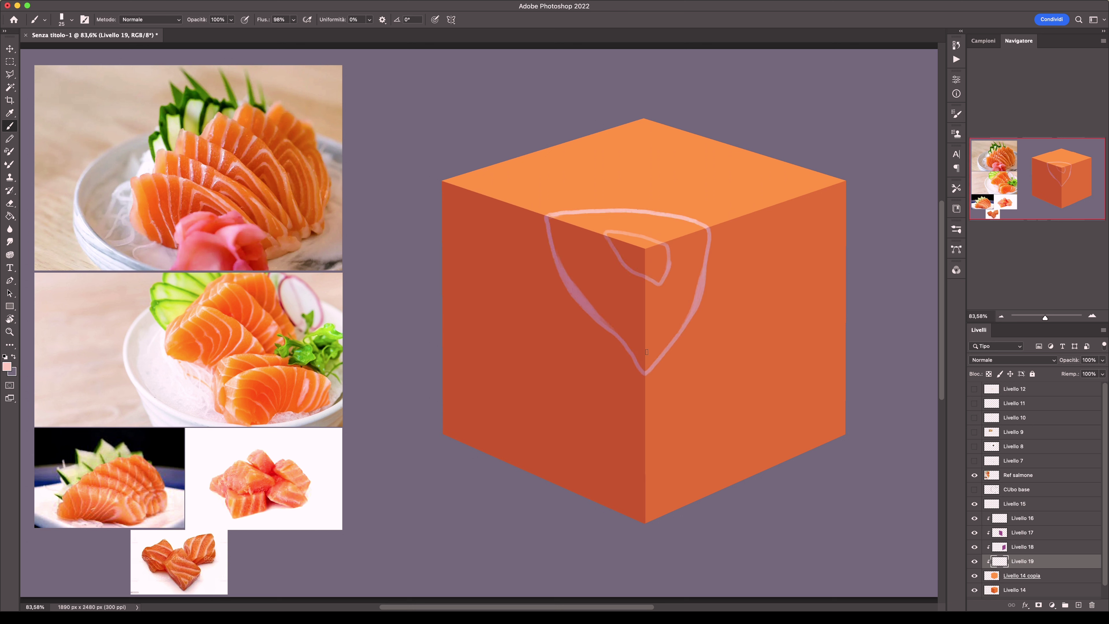
mouse_move(482, 194)
left_mouse_down()
mouse_move(642, 178)
mouse_move(681, 425)
mouse_move(485, 207)
mouse_move(738, 219)
mouse_move(511, 214)
mouse_move(729, 175)
mouse_move(646, 455)
mouse_move(472, 192)
mouse_move(459, 323)
mouse_move(644, 485)
mouse_move(817, 190)
mouse_move(461, 177)
mouse_move(443, 187)
mouse_move(541, 478)
left_mouse_up()
Repaint the outermost pink stripe and thicken stripes on the right and left faces.
key("ctrl+z")
left_click_drag(845, 181, 707, 496)
left_click_drag(845, 338, 788, 459)
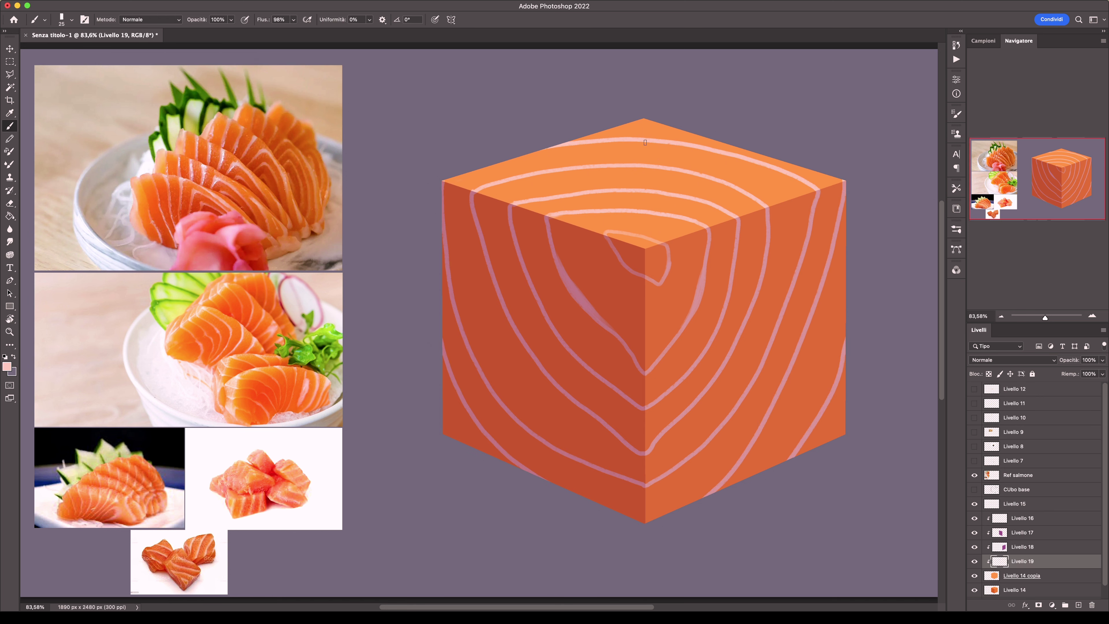
mouse_move(473, 220)
left_mouse_down()
mouse_move(524, 349)
mouse_move(522, 420)
mouse_move(644, 478)
mouse_move(668, 474)
left_mouse_up()
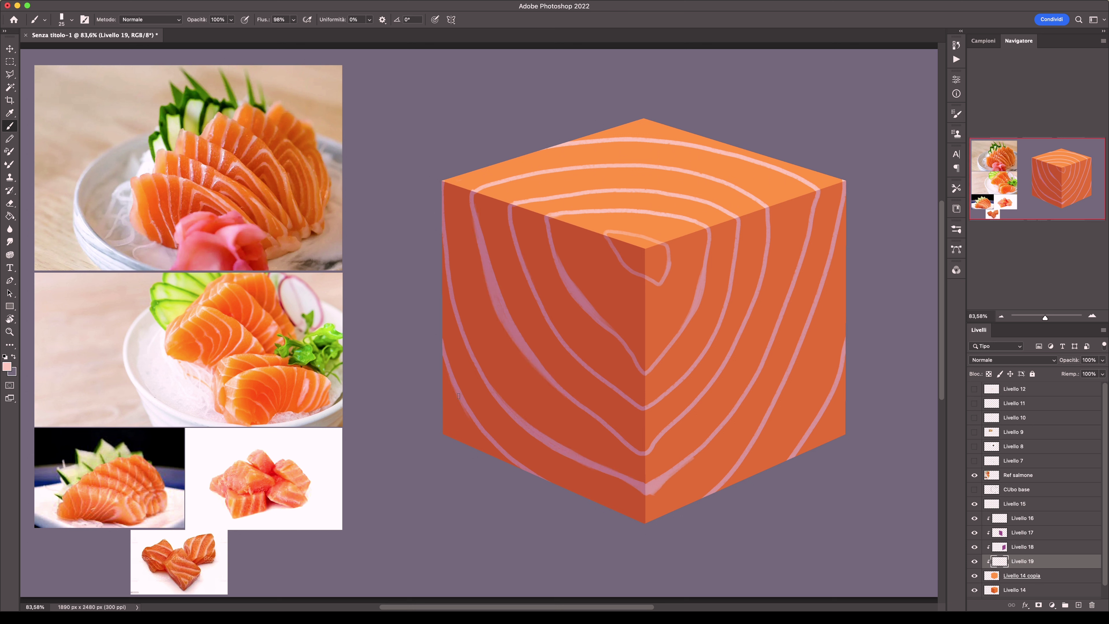
left_click_drag(458, 396, 597, 520)
left_click_drag(575, 226, 681, 238)
Repaint the pink loop stripe and erase to thin a stripe on the upper left face.
key("ctrl+z")
mouse_move(575, 223)
left_mouse_down()
mouse_move(680, 238)
mouse_move(680, 290)
left_mouse_up()
key("e")
right_click(477, 206)
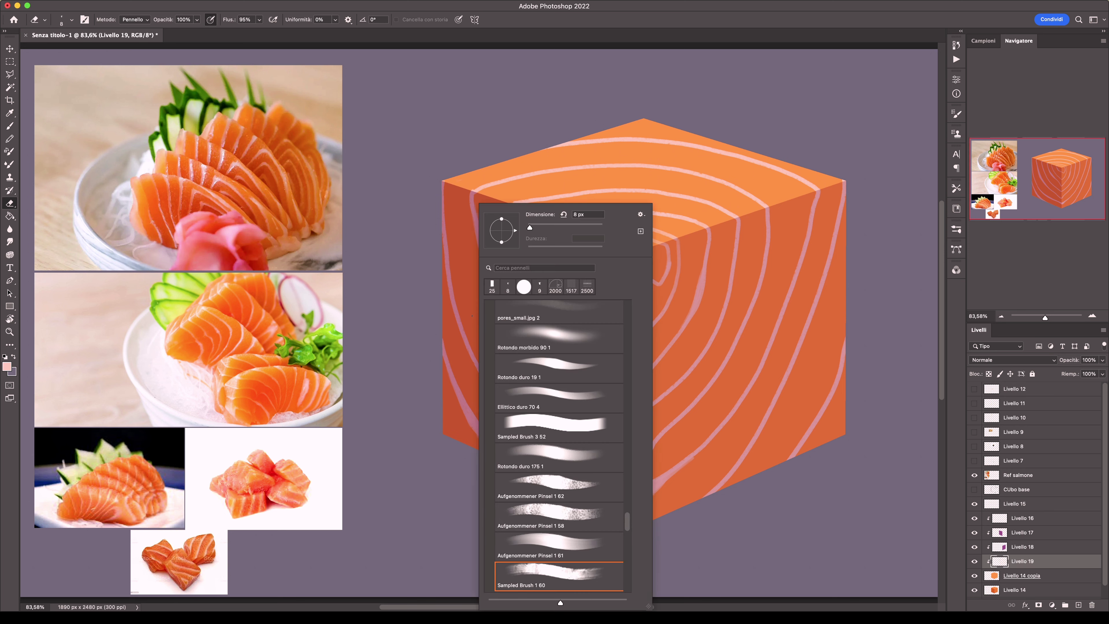
key("Escape")
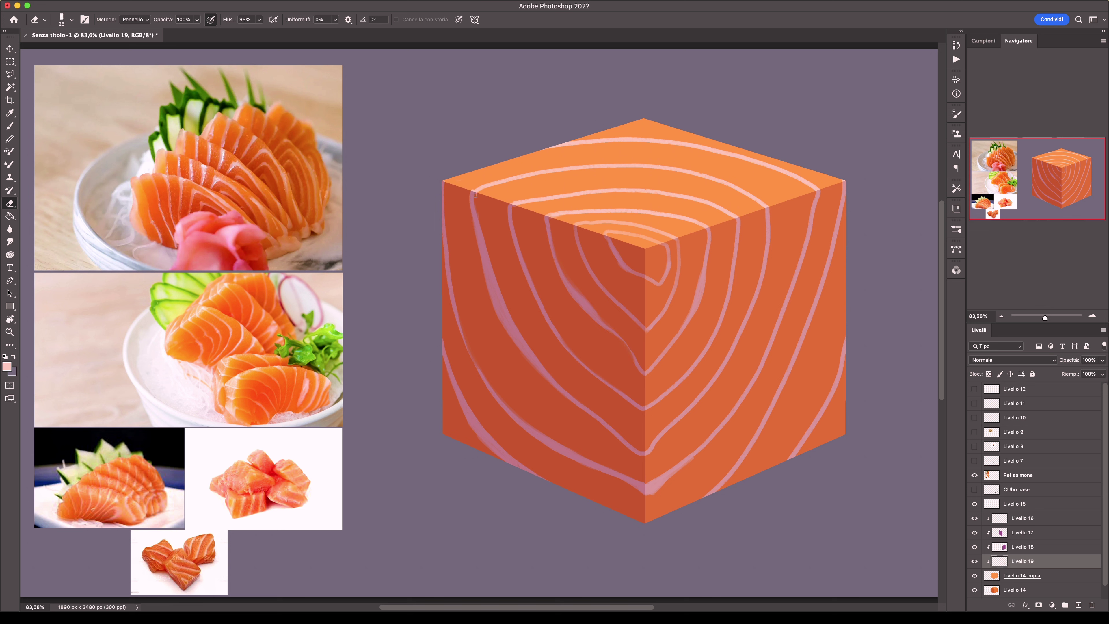
left_click_drag(476, 195, 481, 241)
Thicken and brighten the pink stripes on the right and top faces.
key("b")
left_click_drag(801, 262, 811, 188)
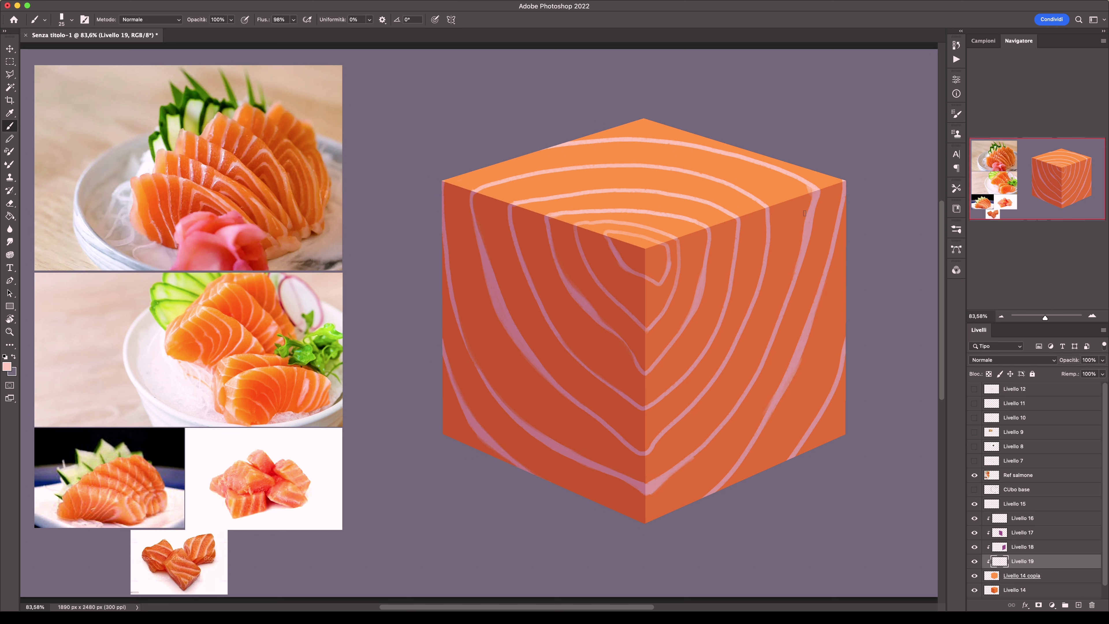
left_click_drag(773, 332, 703, 443)
left_click_drag(727, 310, 691, 374)
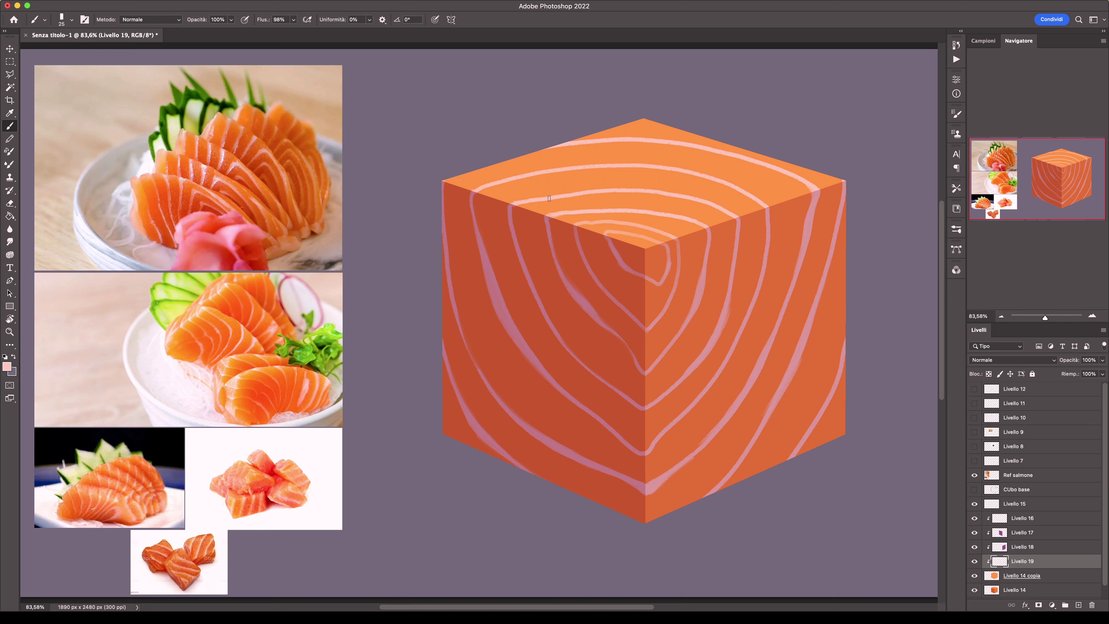
mouse_move(642, 187)
left_mouse_down()
mouse_move(486, 183)
mouse_move(574, 166)
left_mouse_up()
left_click_drag(736, 186, 684, 171)
left_click_drag(658, 134, 593, 139)
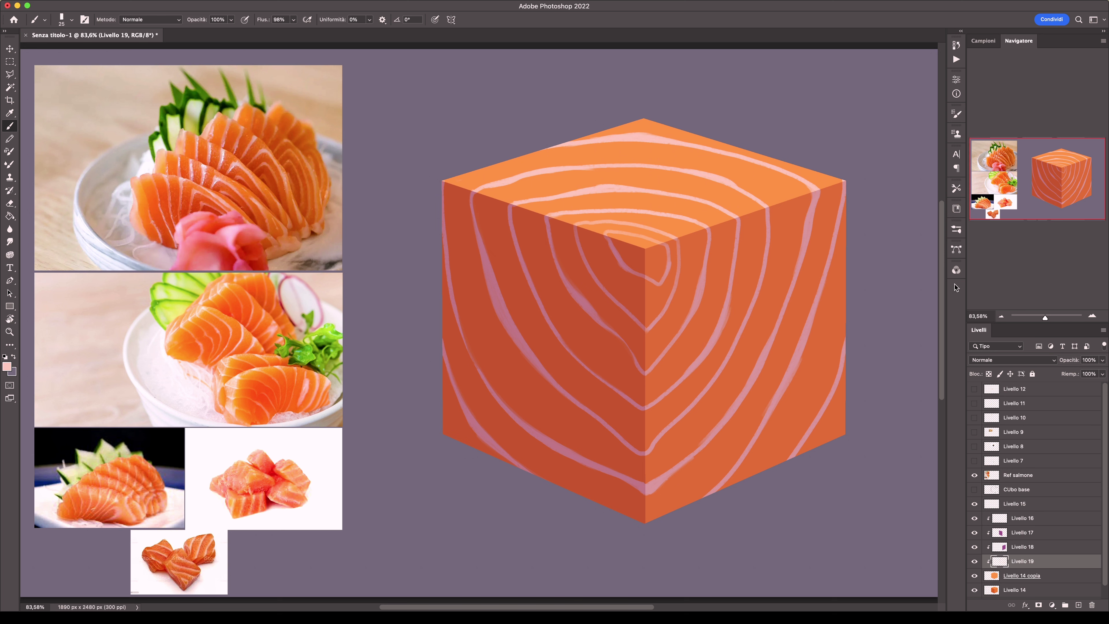
Erase to thin a right-face stripe and shrink the eraser to size 10.
key("e")
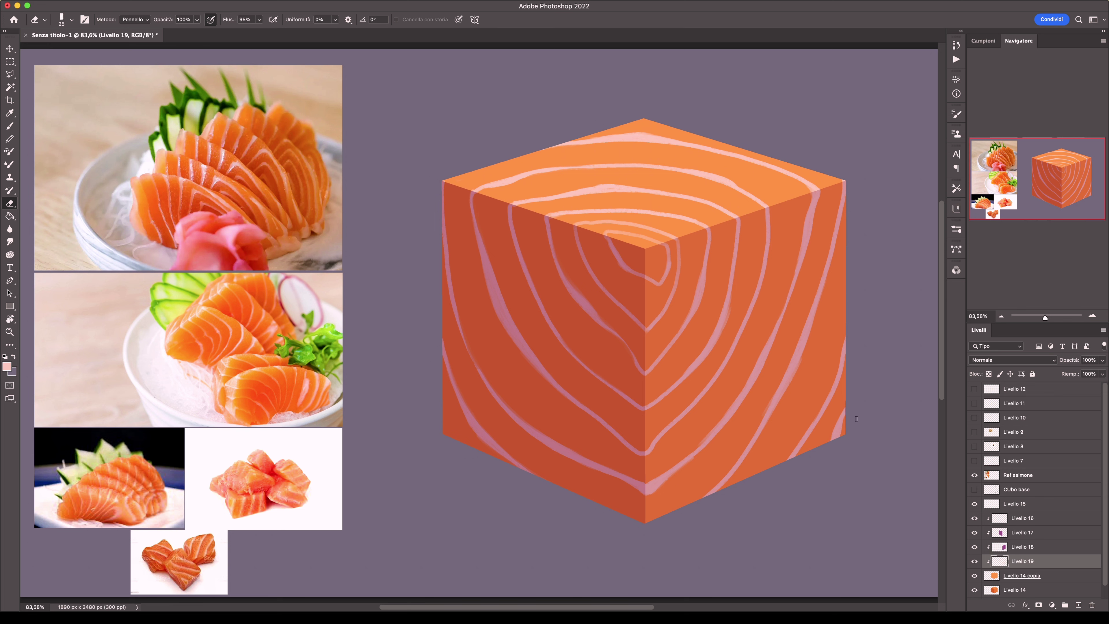
left_click_drag(812, 431, 790, 454)
left_click_drag(686, 376, 663, 401)
key("b")
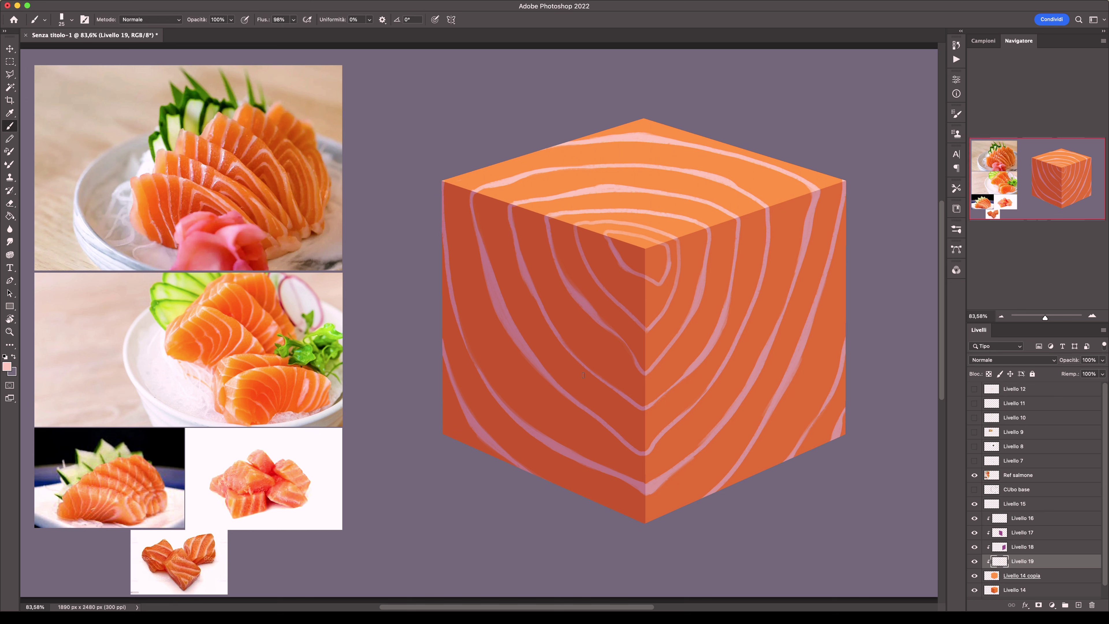
key("e")
key("alt+bracketleft")
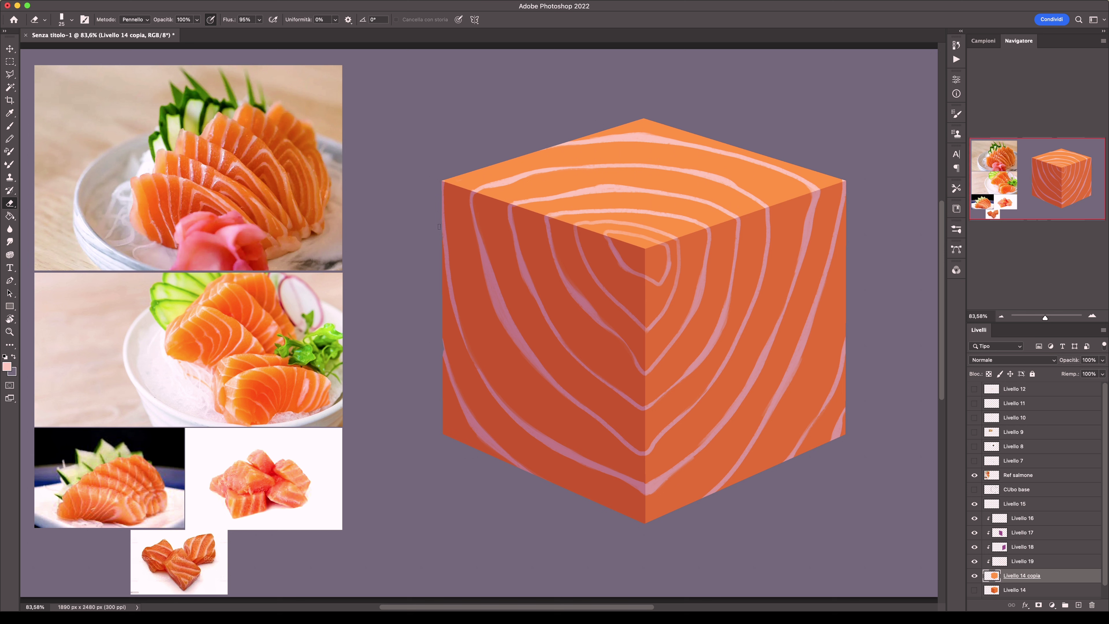
key("bracketleft")
key("bracketleft")
Add a new clipped layer with an orange brush sized 197.
left_click(1078, 605)
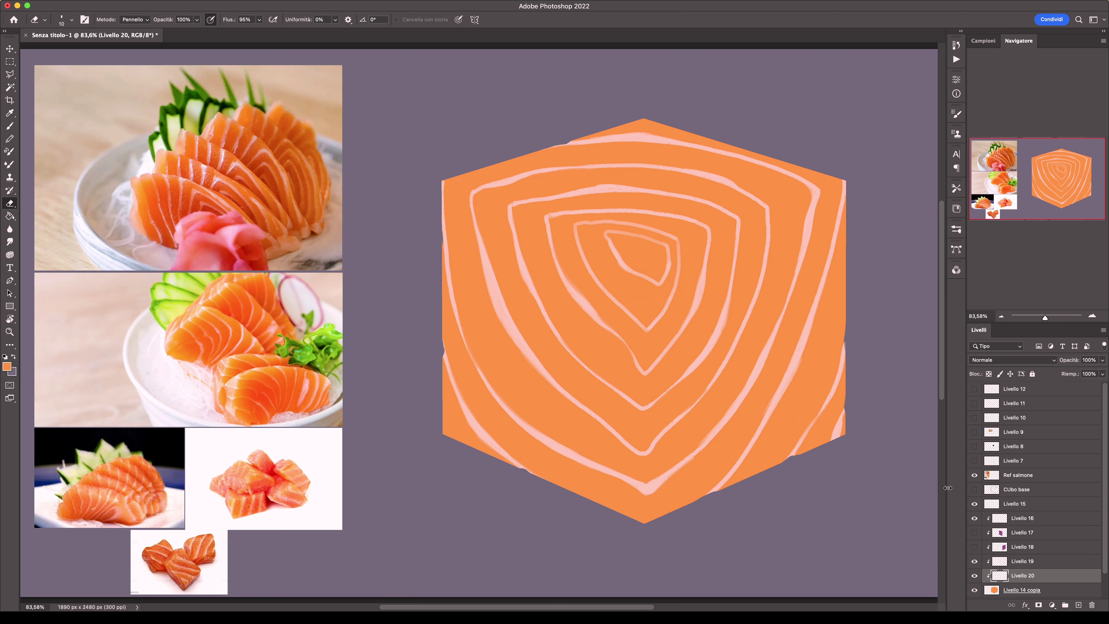
key("b")
left_click(7, 366)
key("Return")
right_click(577, 205)
type("197")
key("Return")
right_click(519, 206)
key("Escape")
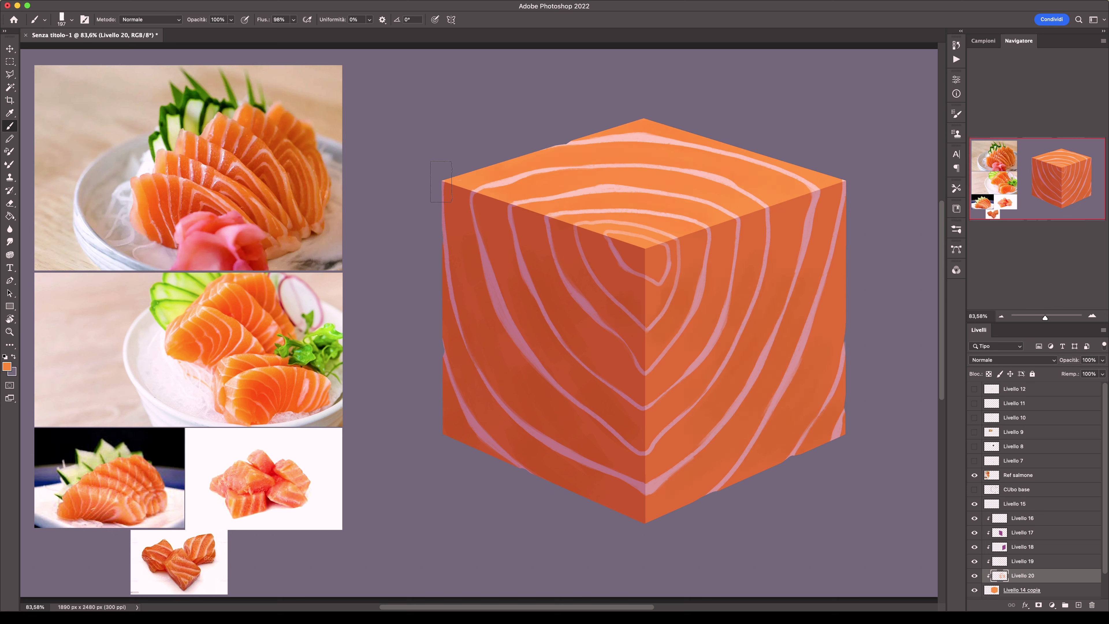
Paint lighter orange with a 97 px brush between stripes on the right and left faces.
key("F12")
left_click(689, 315)
key("Return")
right_click(742, 205)
key("Escape")
right_click(799, 205)
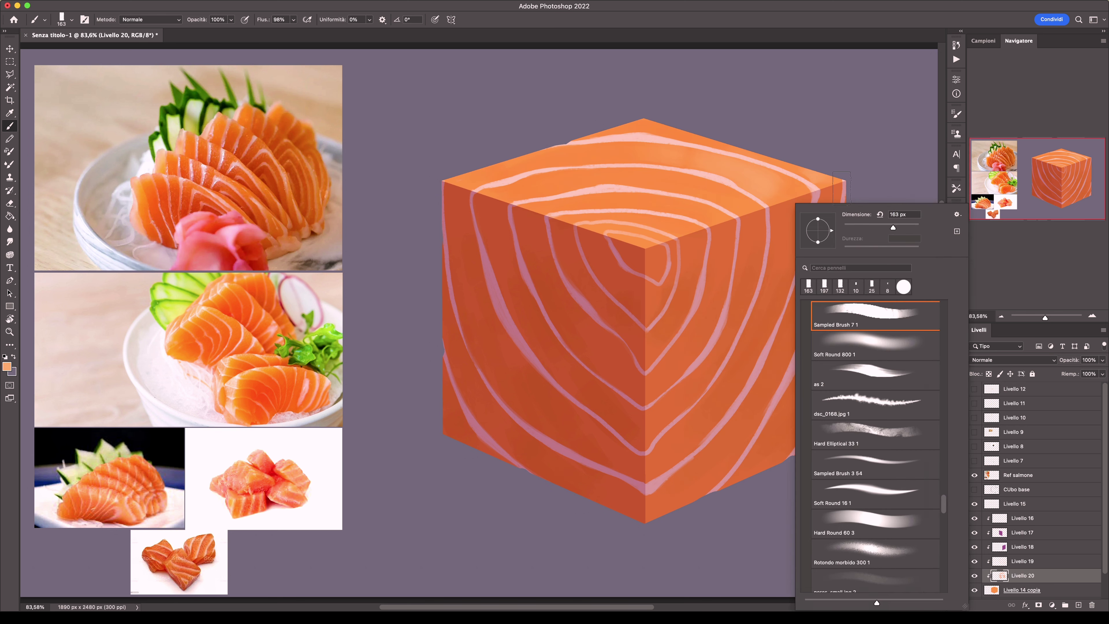
key("Escape")
right_click(773, 205)
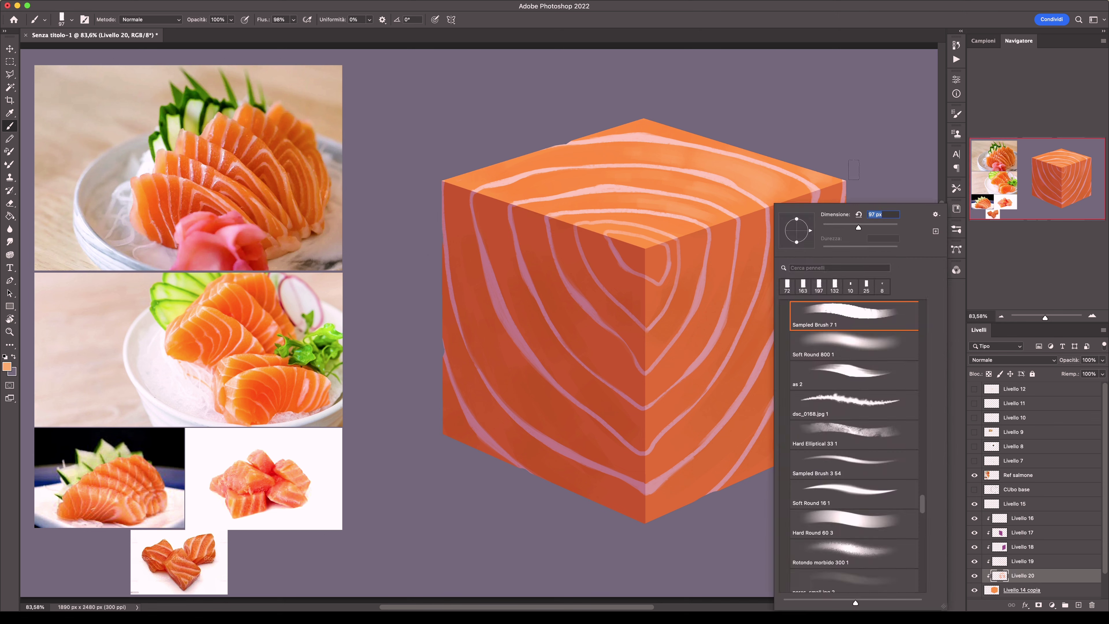
type("97")
key("Return")
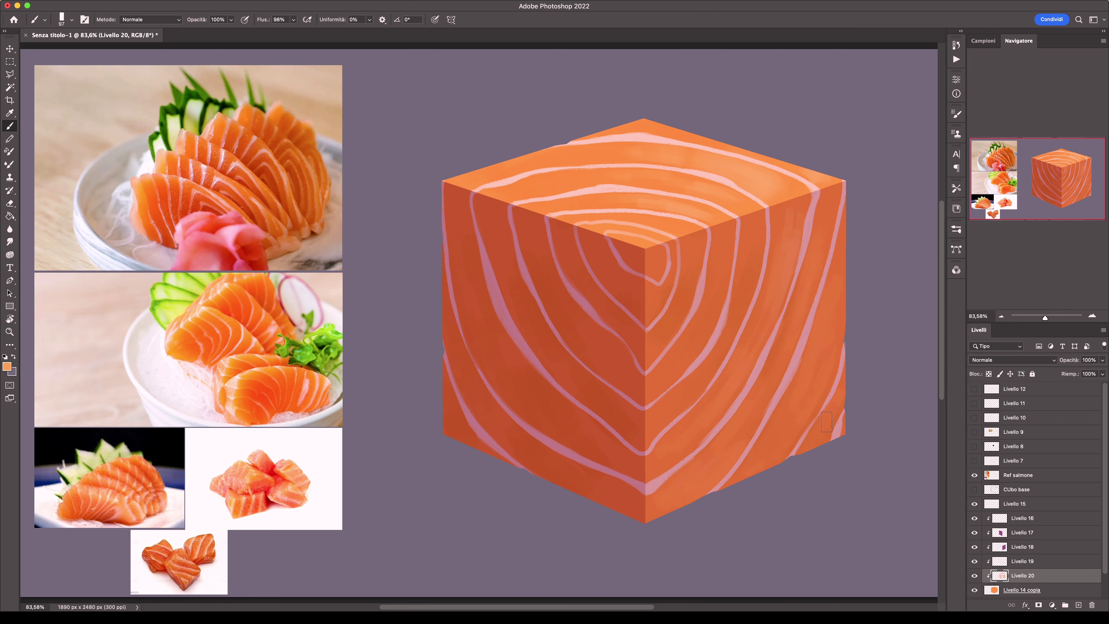
left_click_drag(716, 350, 696, 241)
mouse_move(554, 259)
left_mouse_down()
mouse_move(643, 422)
mouse_move(613, 484)
left_mouse_up()
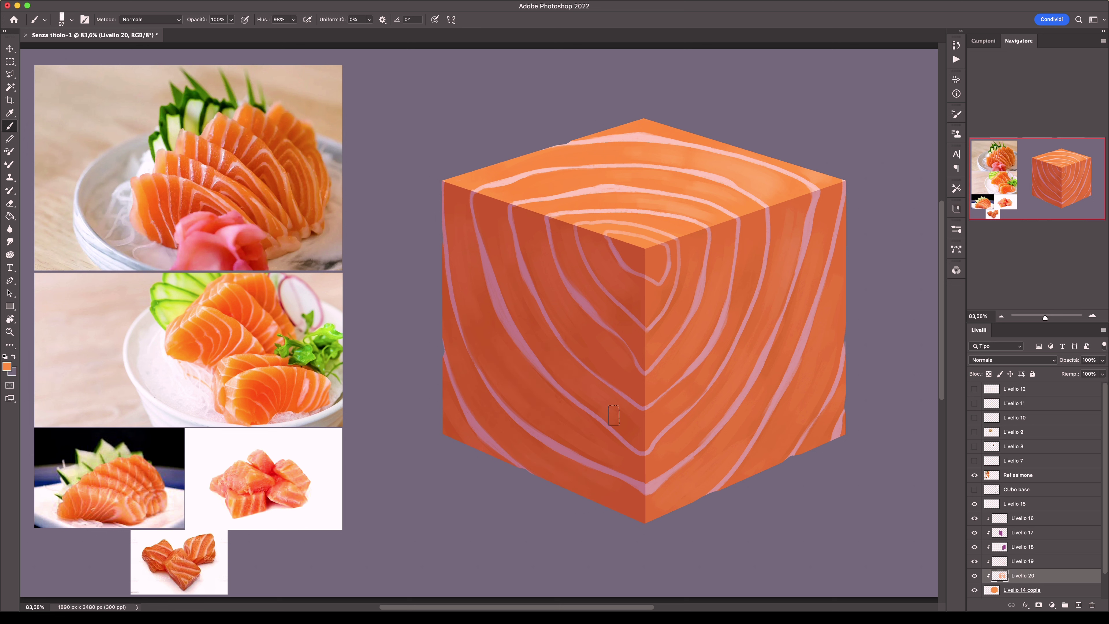
Move to Livello 14 copia with an enlarged Eraser.
key("alt+bracketleft")
key("e")
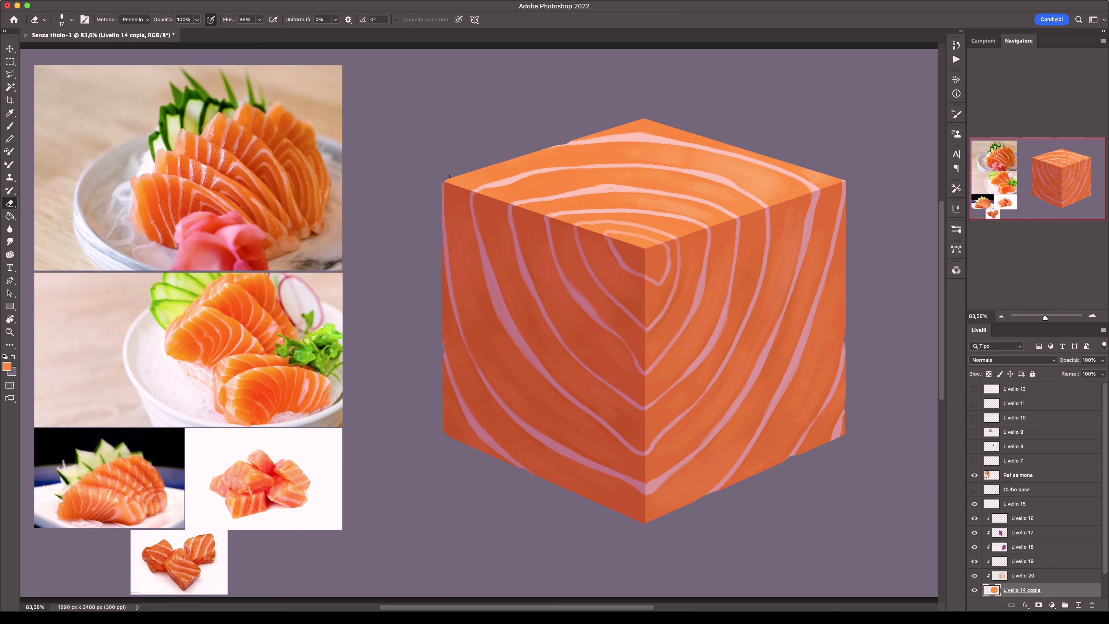
key("bracketright")
On Livello 19, thicken a pink fat stripe with a size 42 brush.
left_click(984, 571)
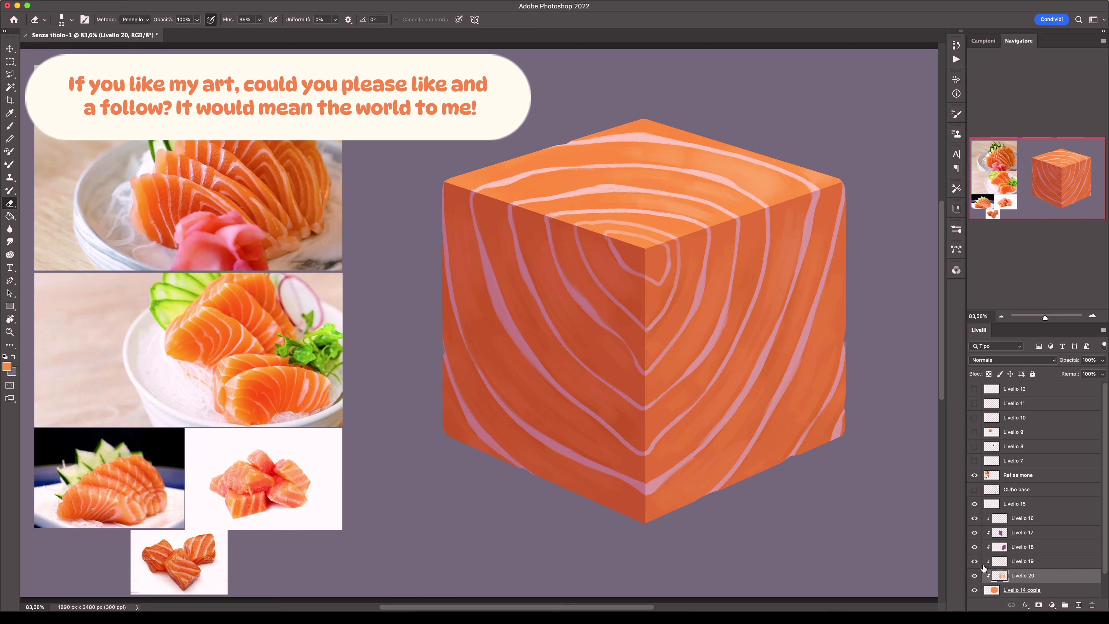
left_click(1007, 562)
key("b")
right_click(581, 202)
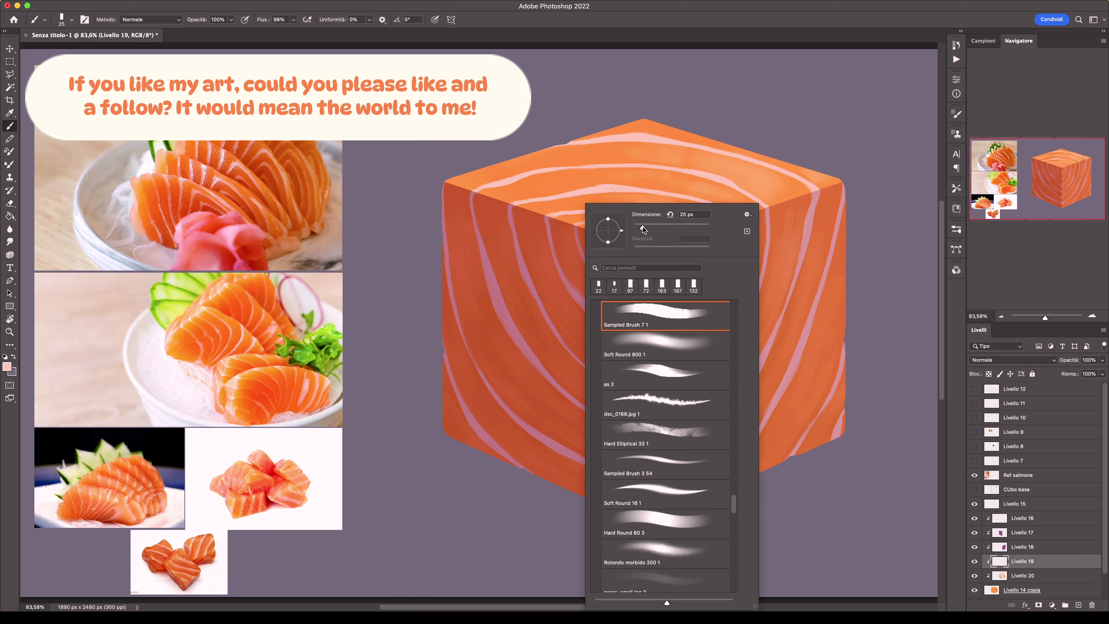
left_click(490, 294, "alt")
key("bracketright")
key("bracketright")
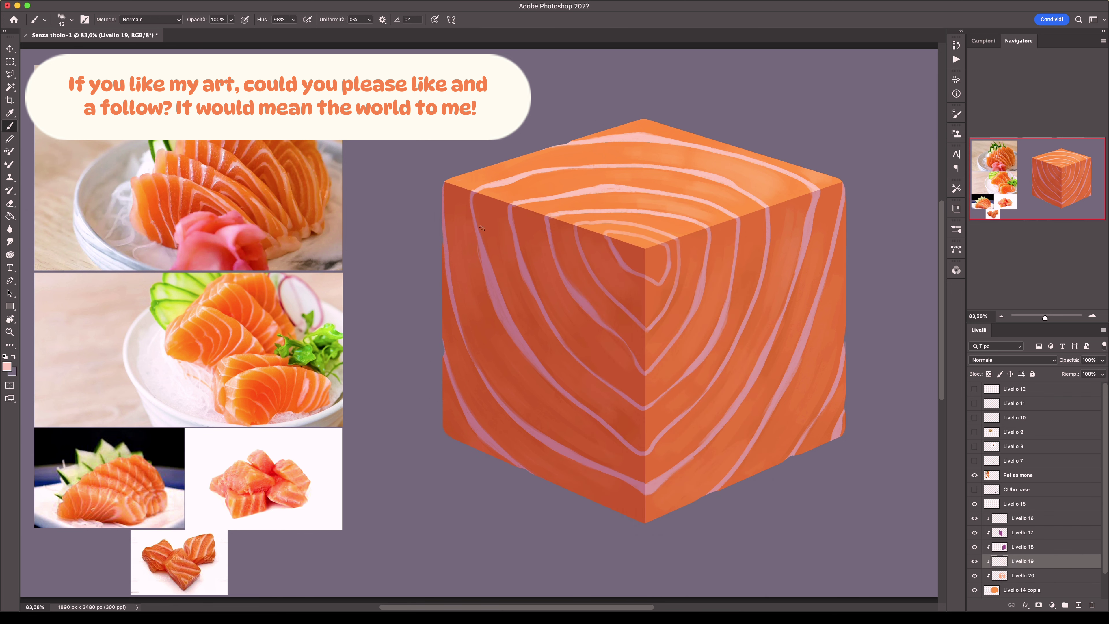
left_click_drag(496, 306, 548, 371)
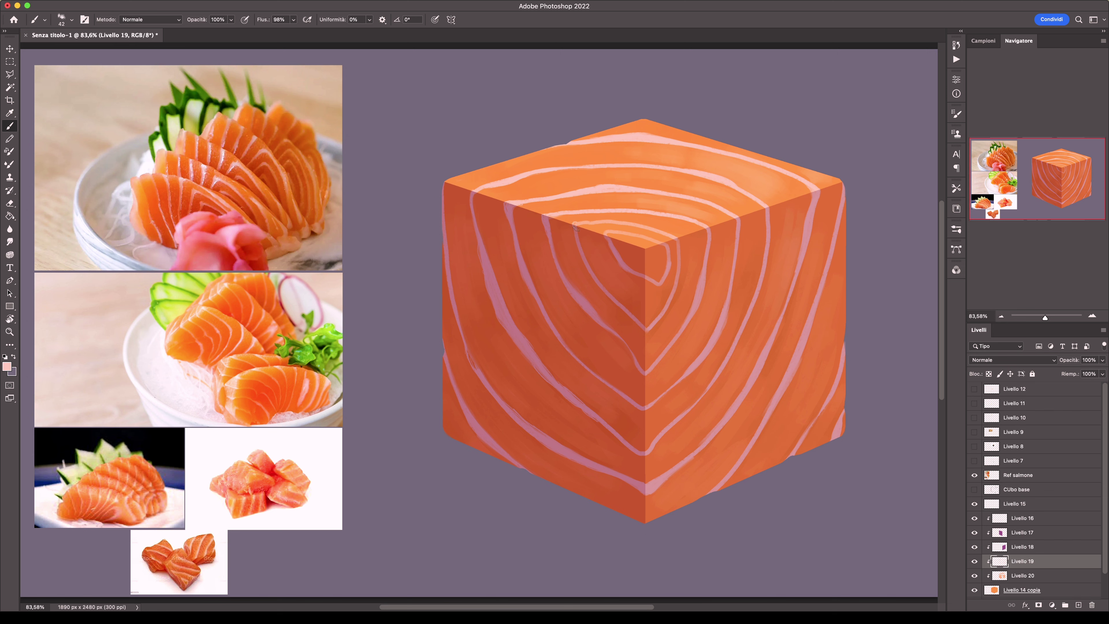
right_click(653, 287)
key("Escape")
scroll(653, 287, "down", 5)
Extend and brighten the pink fat stripes on the left, top and right faces.
scroll(690, 275, "up", 6)
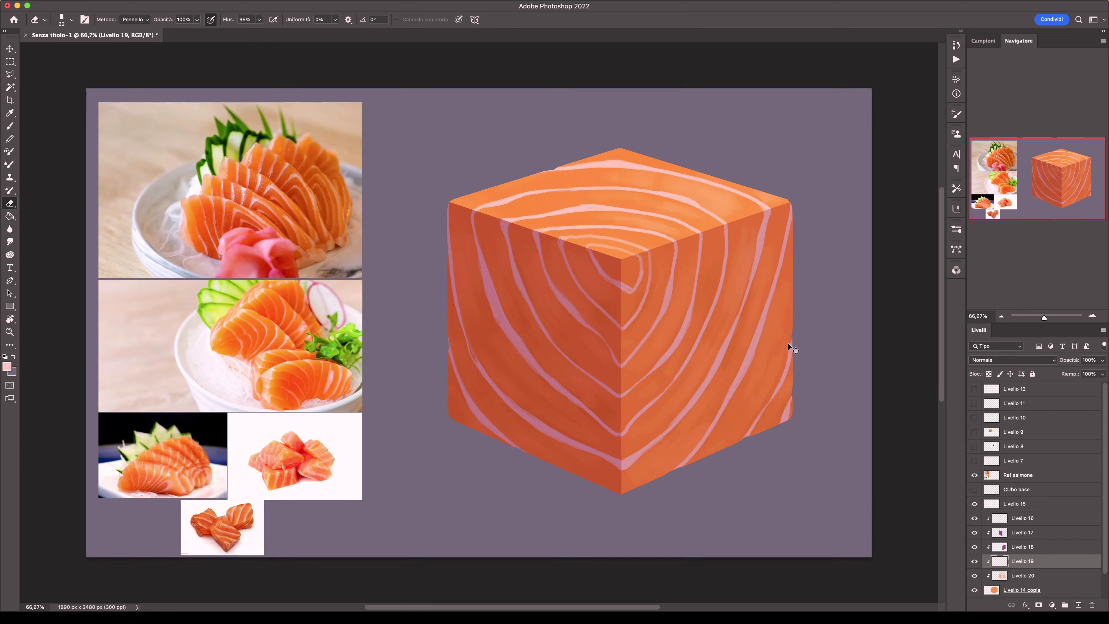
left_click_drag(609, 262, 703, 309)
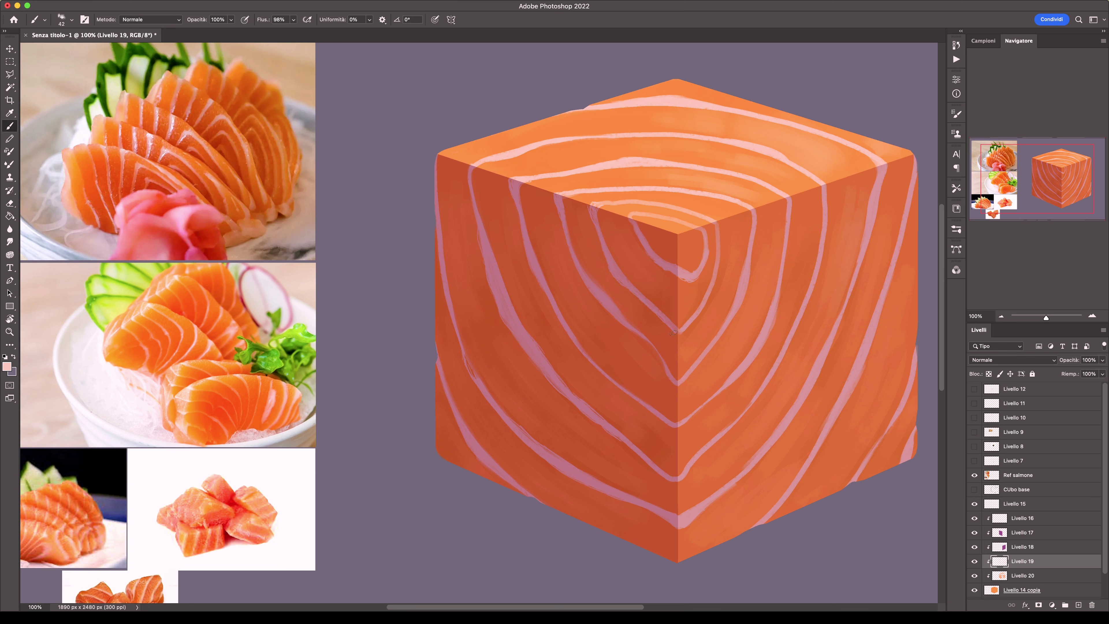
left_click_drag(645, 158, 547, 169)
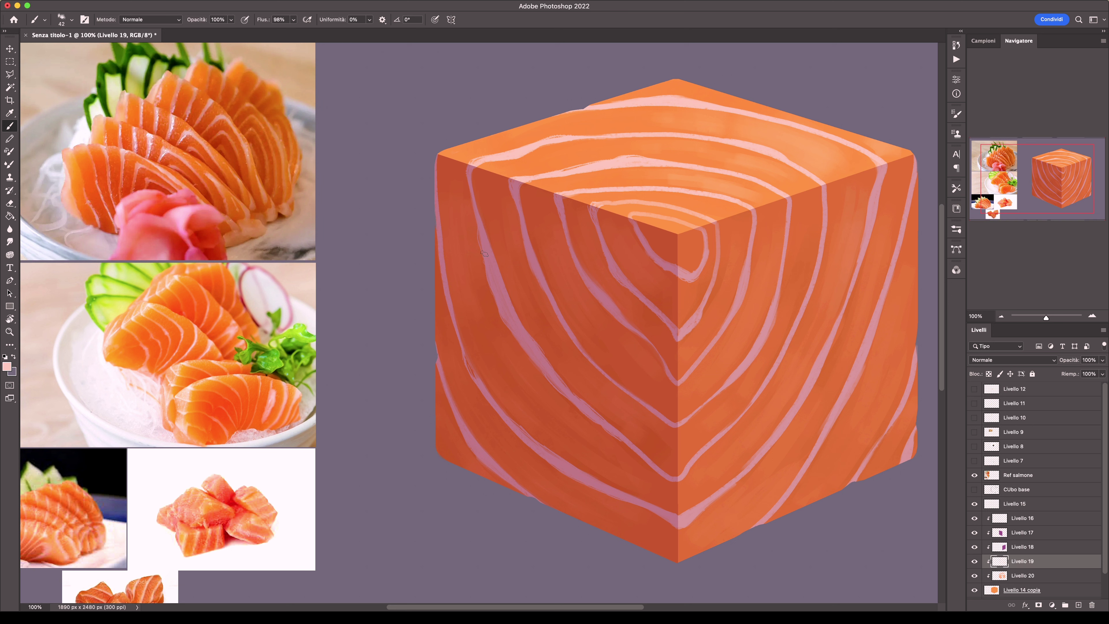
left_click_drag(483, 252, 481, 393)
left_click_drag(760, 333, 742, 362)
left_click_drag(786, 239, 789, 198)
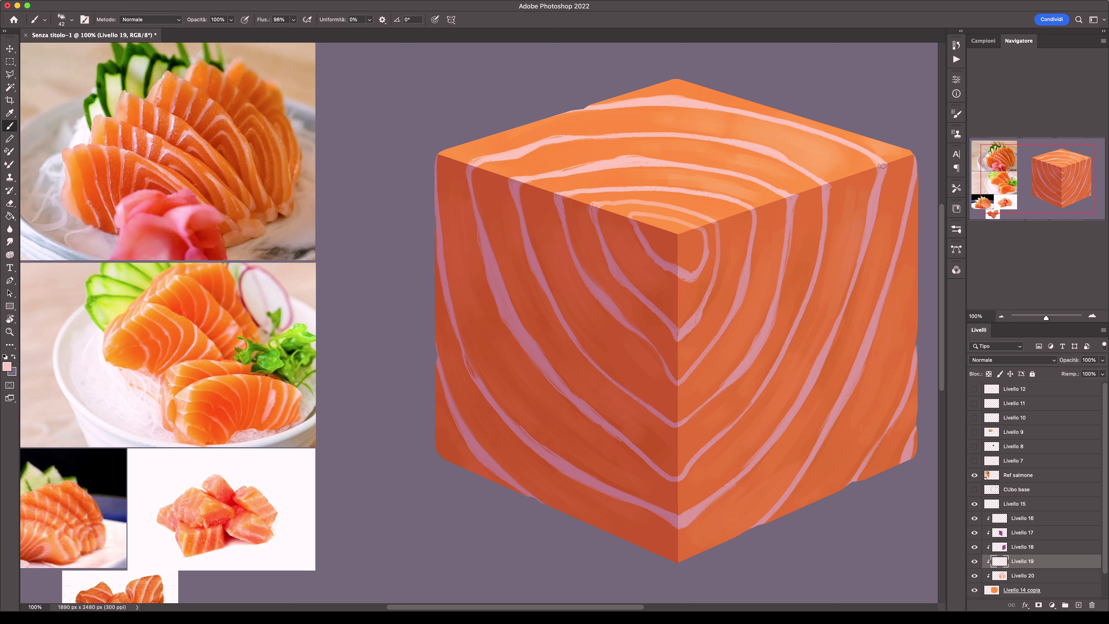
left_click_drag(812, 373, 836, 308)
left_click_drag(688, 523, 674, 530)
left_click_drag(881, 311, 769, 521)
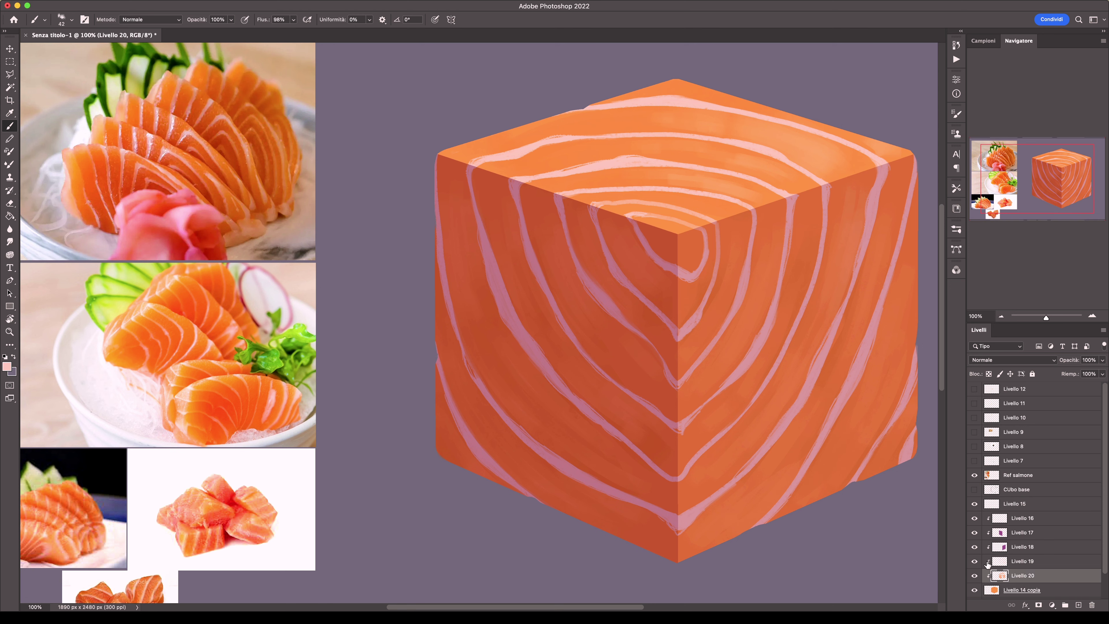
Set Livello 17 to Moltiplica blending and pick a round brush tip.
left_click(1022, 532)
left_click(996, 360)
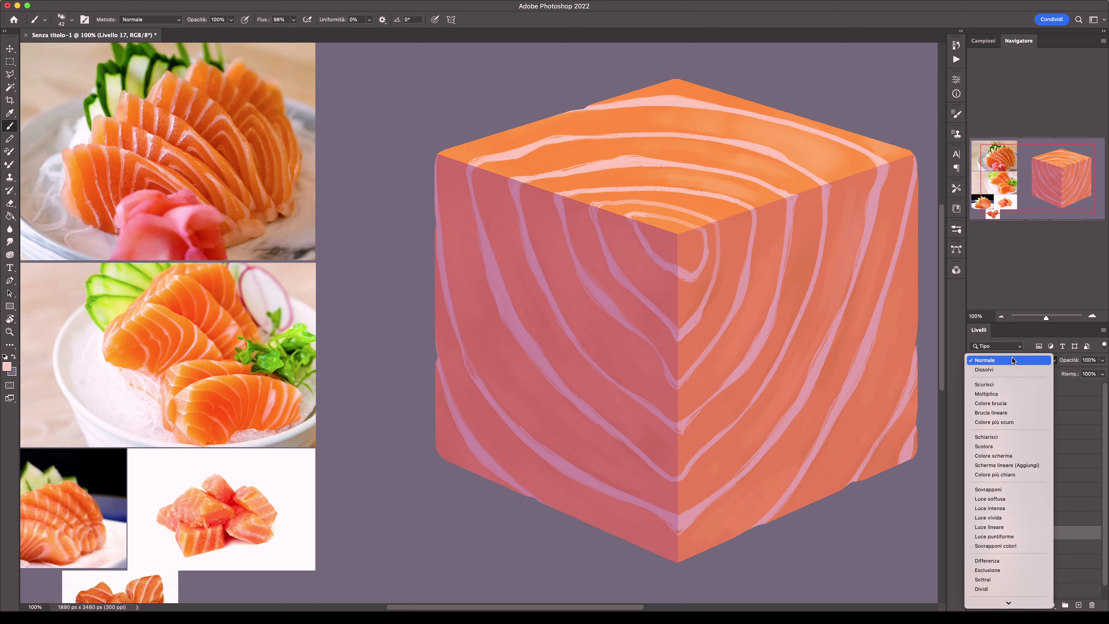
left_click(996, 359)
left_click(71, 19)
double_click(87, 145)
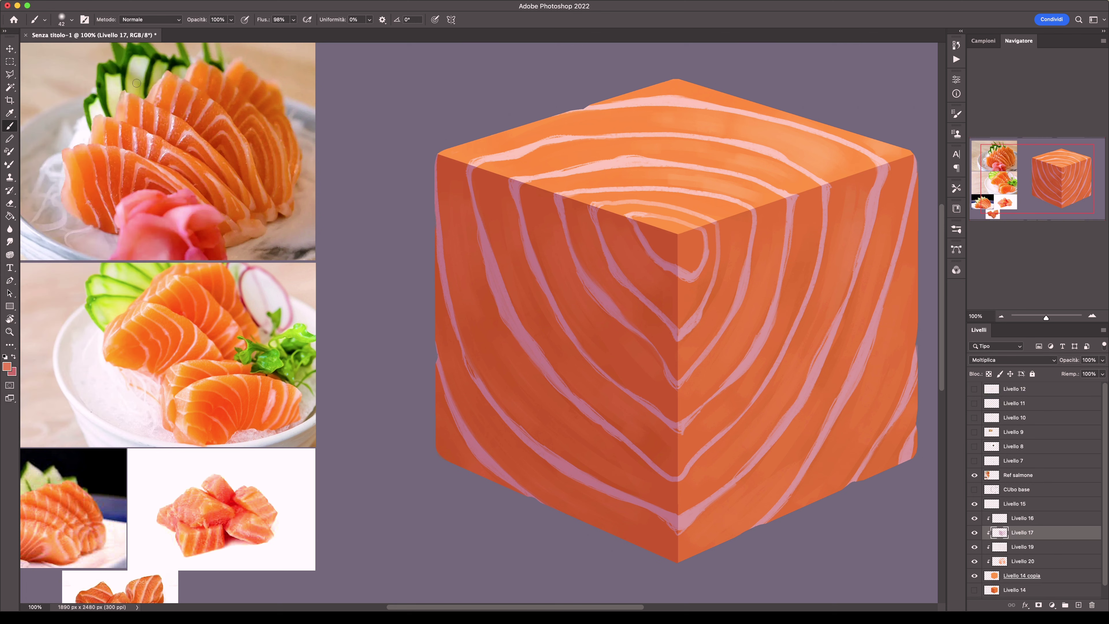
left_click(1012, 360)
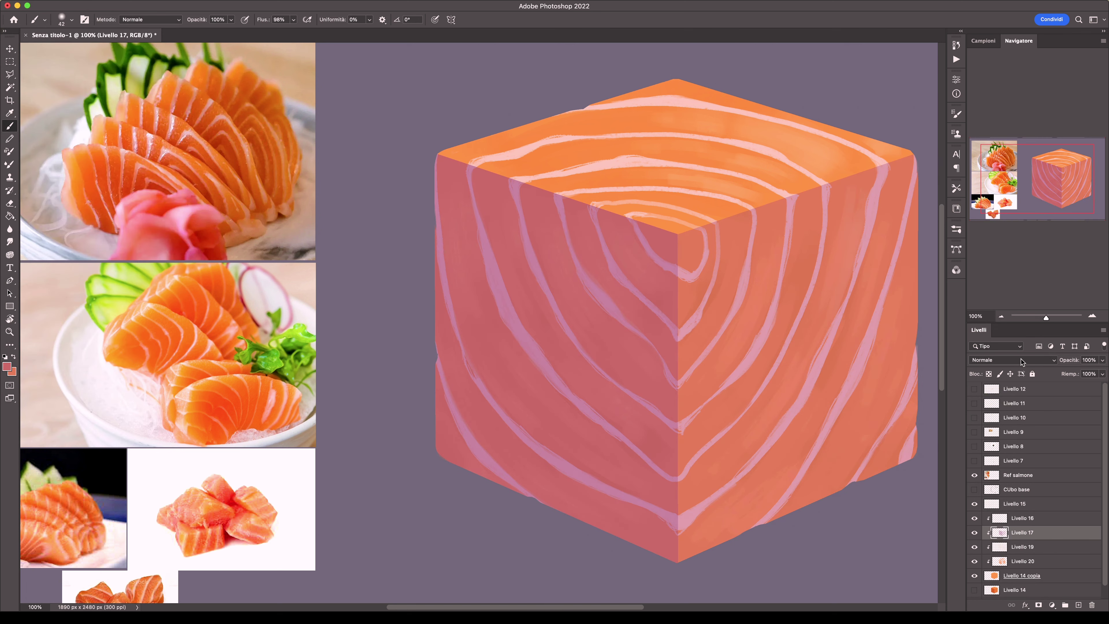
Return Livello 17 to Moltiplica and set the Mixer Brush to a soft round tip.
left_click(1012, 359)
left_click(1004, 393)
key("shift+b")
key("shift+b")
key("shift+b")
right_click(674, 201)
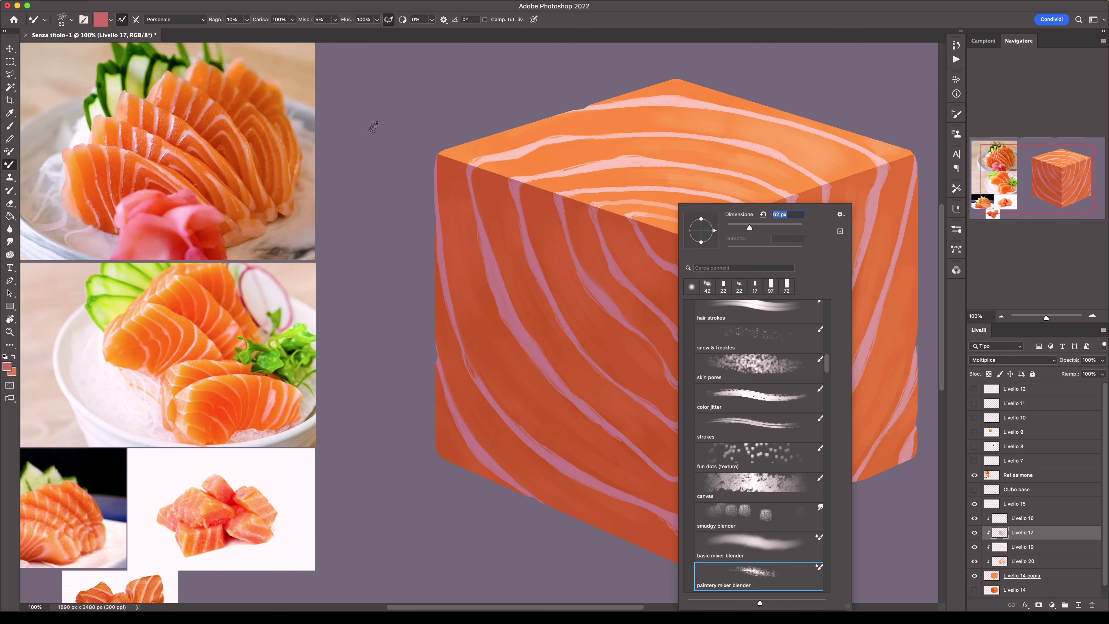
key("Escape")
left_click(136, 19)
left_click(62, 19)
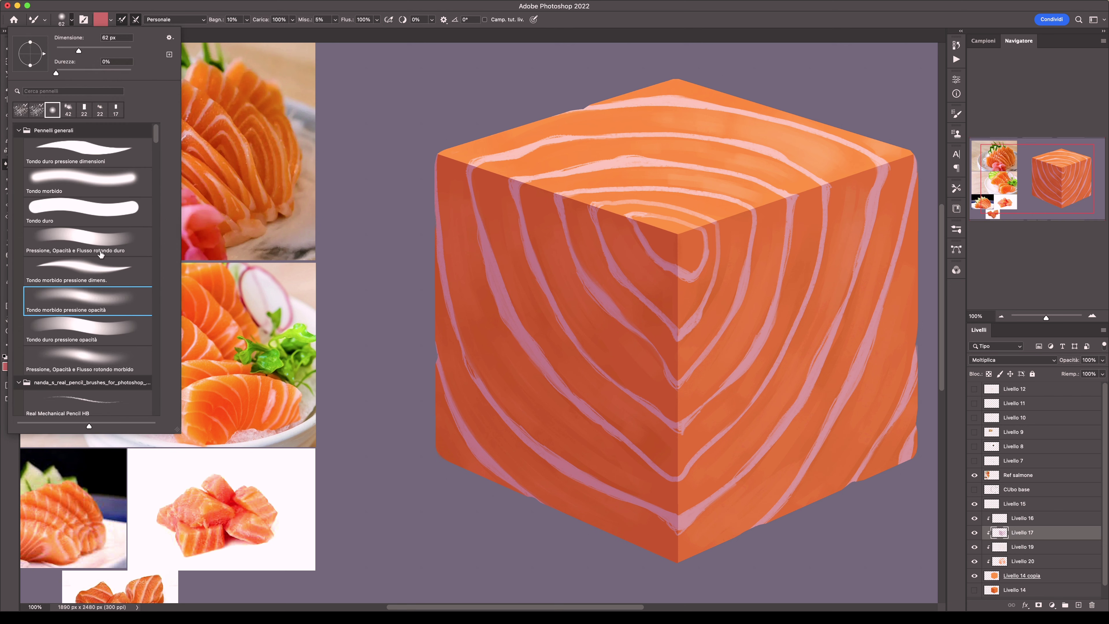
double_click(87, 245)
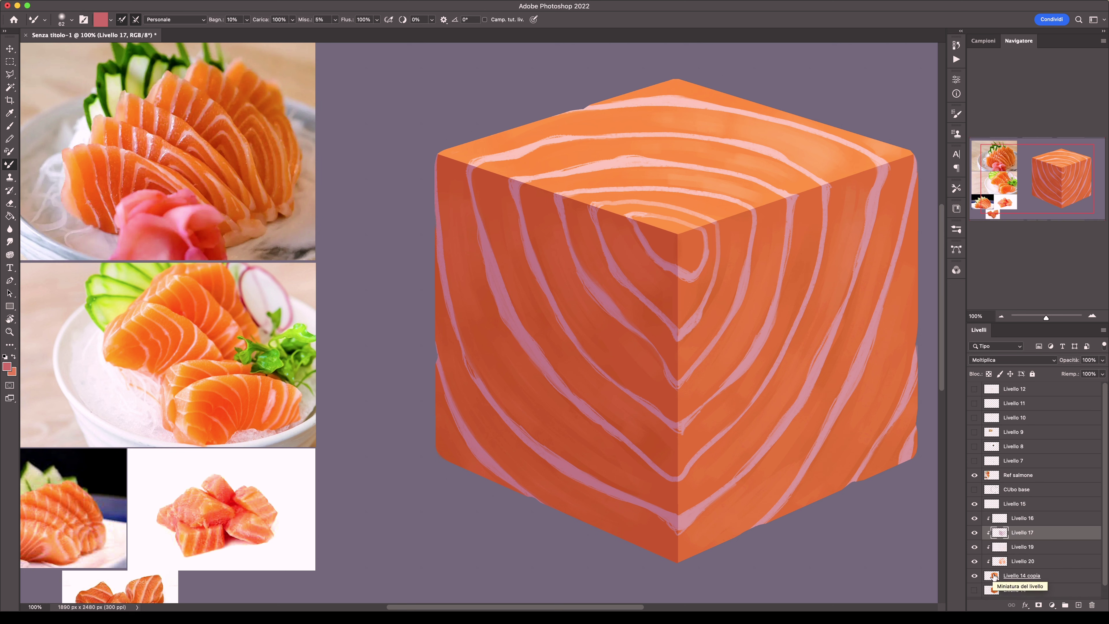
Add new layer Livello 21, pick an orange colour and choose a regular Brush tip.
left_click(1022, 561)
left_click(1079, 605)
left_click(524, 355, "alt")
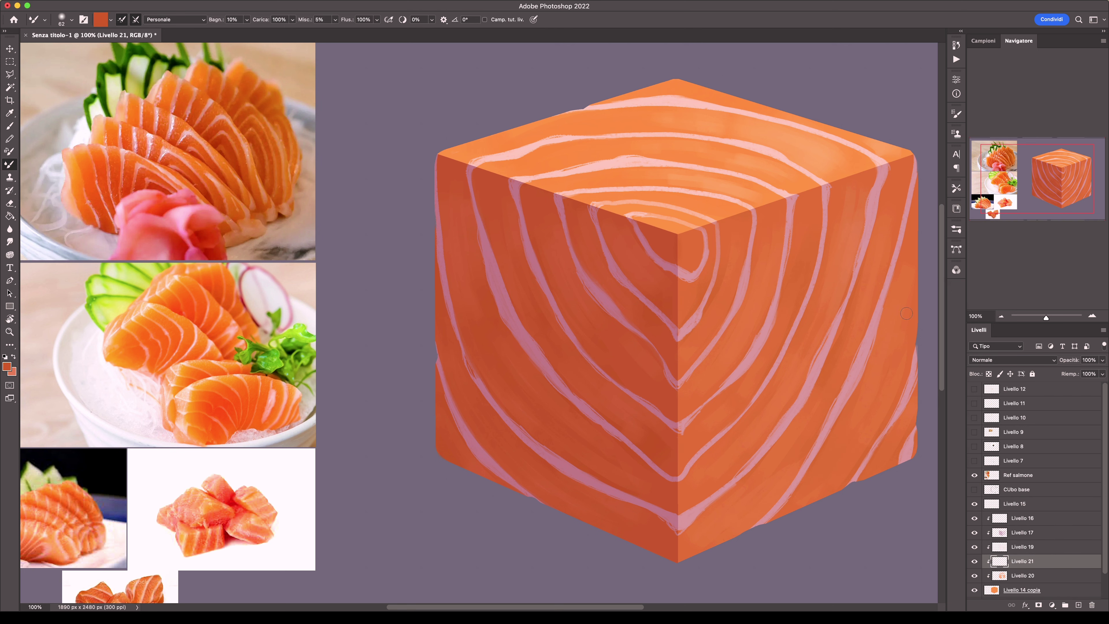
key("b")
right_click(67, 116)
double_click(86, 290)
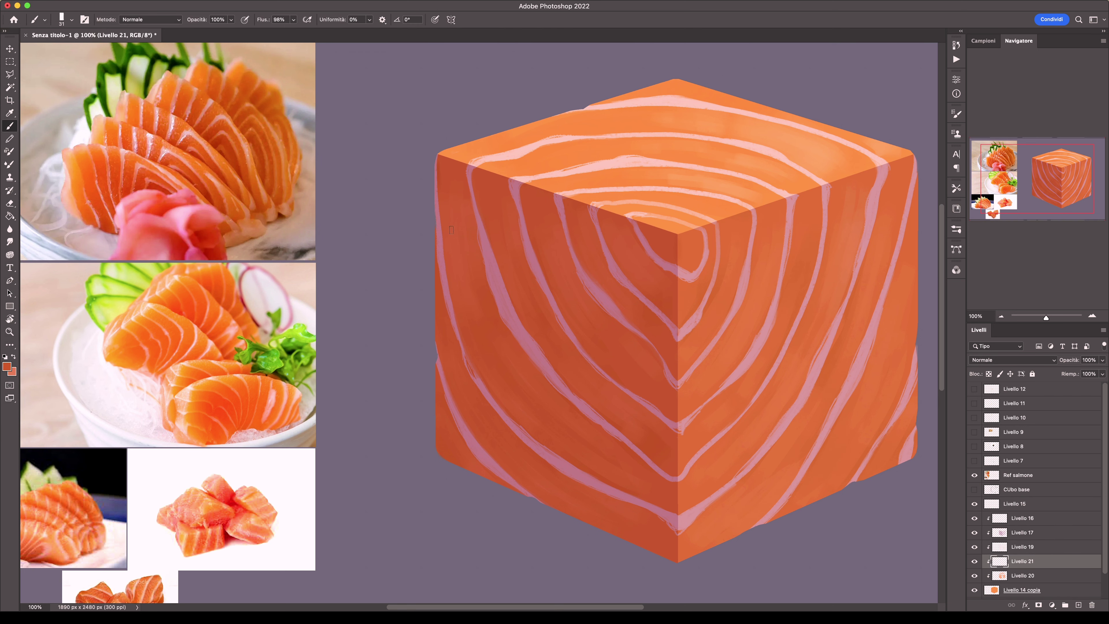
Paint darker orange over the cube's left face, then add empty layer Livello 22.
left_click_drag(440, 228, 454, 308)
left_click_drag(507, 410, 559, 454)
left_click_drag(482, 450, 541, 498)
mouse_move(479, 185)
left_mouse_down()
mouse_move(534, 341)
mouse_move(563, 384)
left_mouse_up()
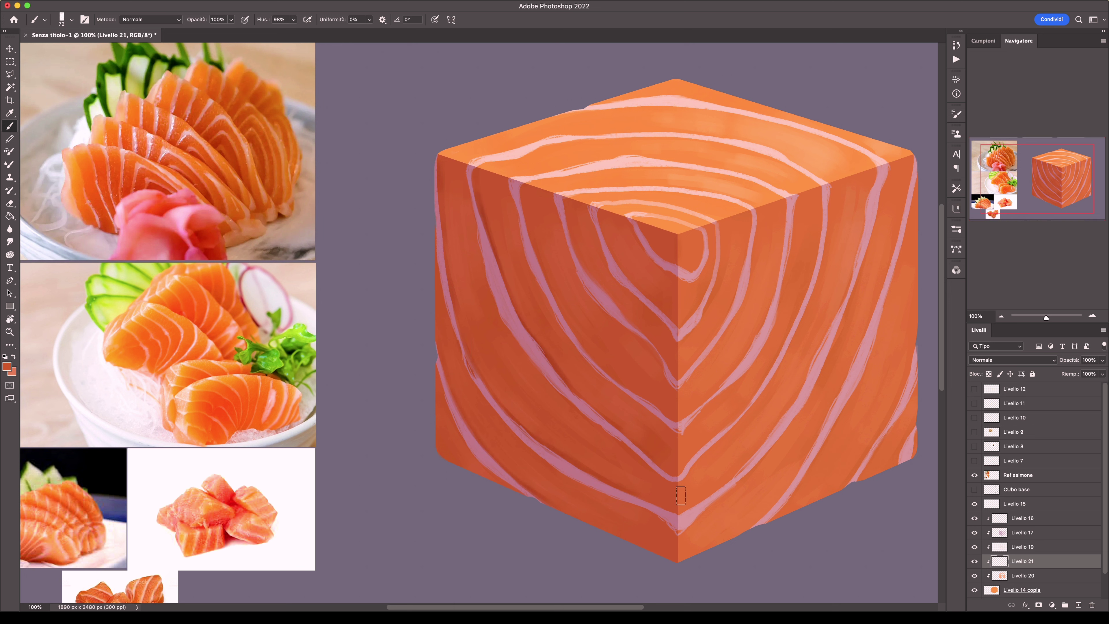
key("ctrl+shift+alt+n")
key("bracketleft")
key("bracketleft")
key("bracketleft")
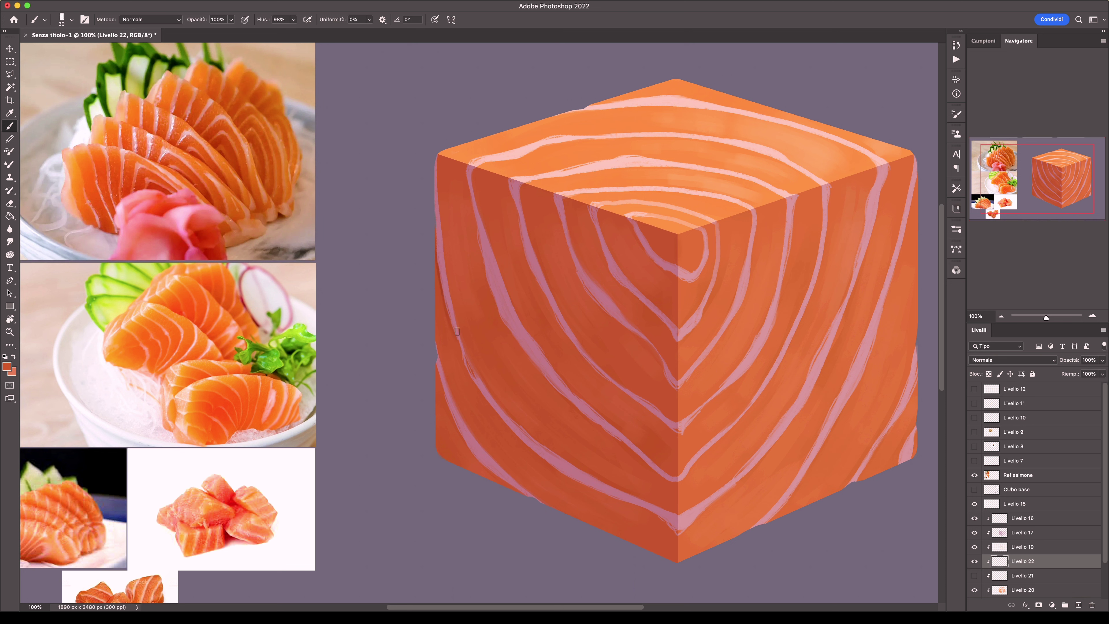
Darken the lower-left edge, set Livello 22 to 67% opacity, and shade the bottom corner.
mouse_move(457, 331)
left_mouse_down()
mouse_move(474, 387)
mouse_move(607, 496)
mouse_move(664, 520)
left_mouse_up()
mouse_move(1102, 360)
left_mouse_down()
mouse_move(1073, 375)
mouse_move(1088, 375)
left_mouse_up()
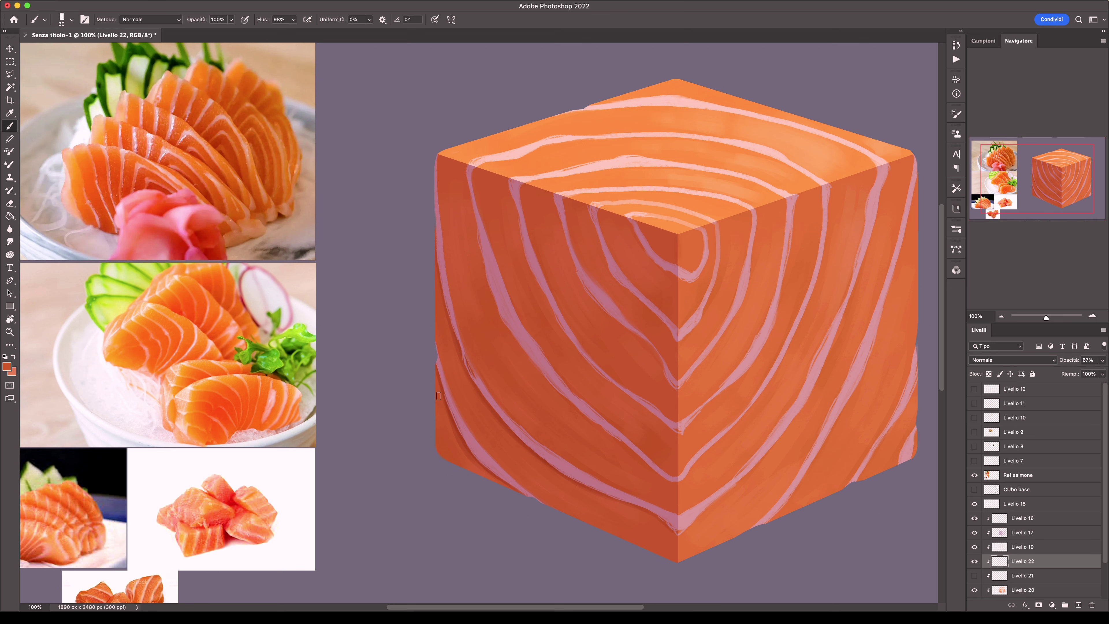
key("bracketright")
mouse_move(662, 476)
left_mouse_down()
mouse_move(673, 533)
mouse_move(703, 511)
left_mouse_up()
mouse_move(879, 426)
left_mouse_down()
mouse_move(915, 376)
mouse_move(867, 470)
left_mouse_up()
Shade down the right and left faces and along the front vertical edge.
mouse_move(910, 179)
left_mouse_down()
mouse_move(854, 397)
mouse_move(786, 509)
mouse_move(864, 261)
mouse_move(804, 409)
mouse_move(721, 502)
left_mouse_up()
mouse_move(827, 184)
left_mouse_down()
mouse_move(812, 298)
mouse_move(685, 481)
left_mouse_up()
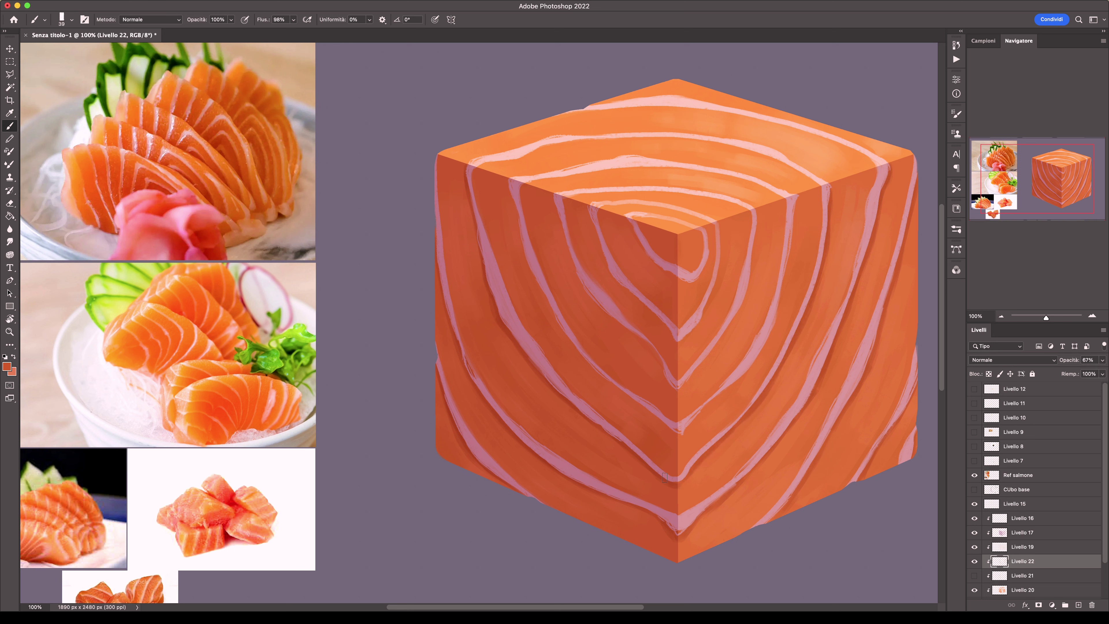
mouse_move(795, 199)
left_mouse_down()
mouse_move(786, 308)
mouse_move(699, 415)
left_mouse_up()
mouse_move(519, 202)
left_mouse_down()
mouse_move(547, 298)
mouse_move(666, 426)
left_mouse_up()
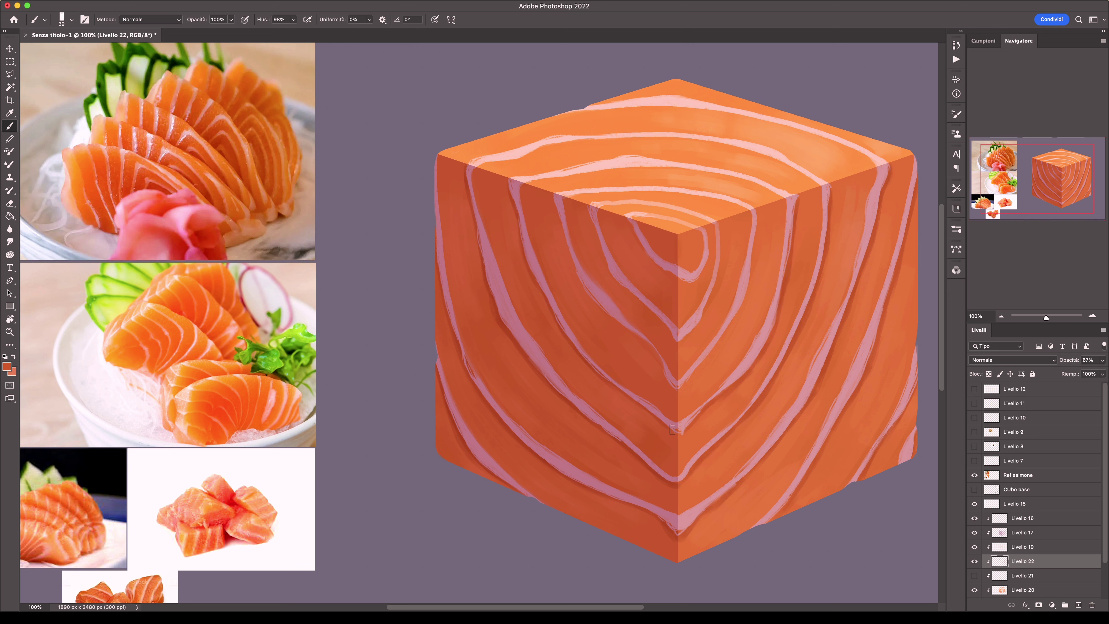
mouse_move(554, 197)
left_mouse_down()
mouse_move(577, 278)
mouse_move(670, 377)
left_mouse_up()
left_click_drag(587, 203, 680, 325)
mouse_move(632, 218)
left_mouse_down()
mouse_move(684, 284)
mouse_move(704, 268)
left_mouse_up()
mouse_move(703, 188)
left_mouse_down()
mouse_move(720, 323)
mouse_move(692, 373)
left_mouse_up()
mouse_move(757, 208)
left_mouse_down()
mouse_move(747, 300)
mouse_move(710, 358)
left_mouse_up()
With a smaller brush, darken the top face's pink stripe and add faint top shading.
key("bracketleft")
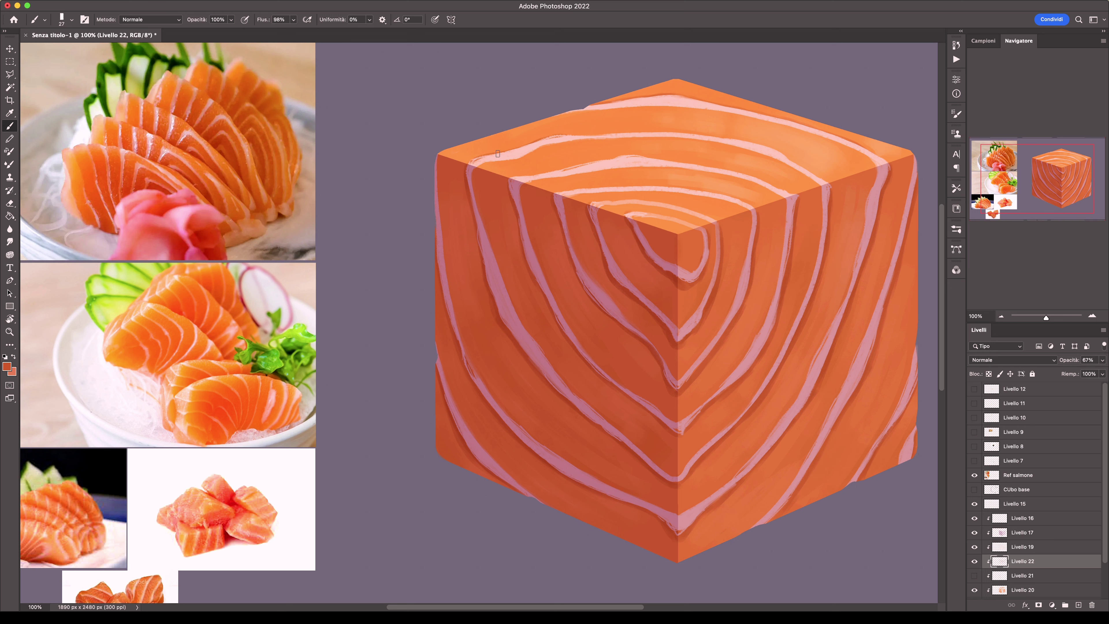
left_click_drag(607, 132, 764, 151)
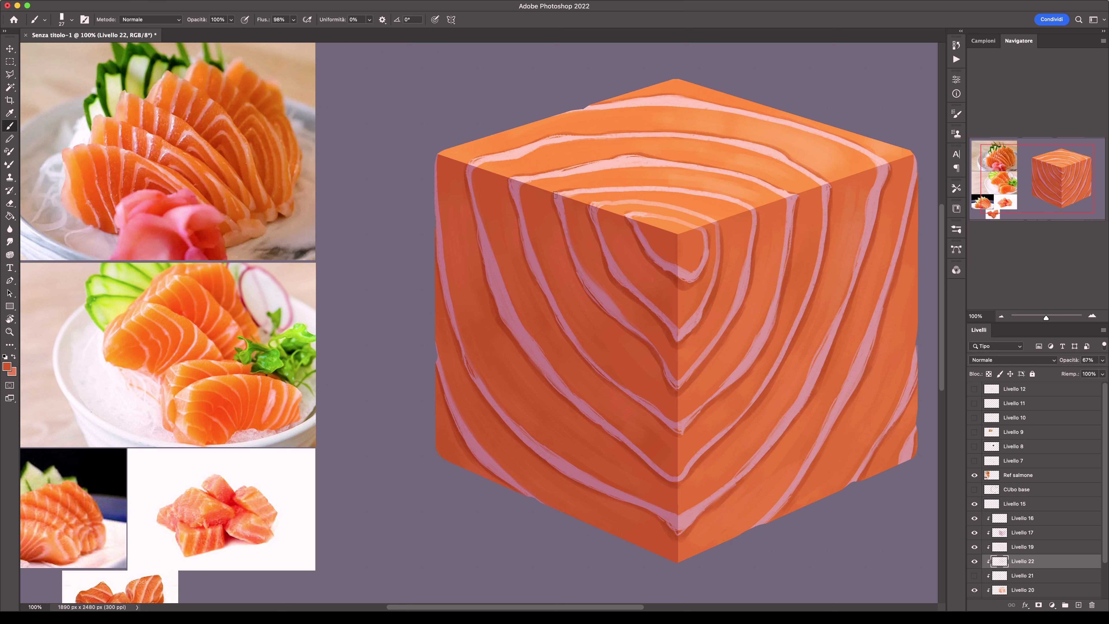
left_click_drag(580, 189, 718, 239)
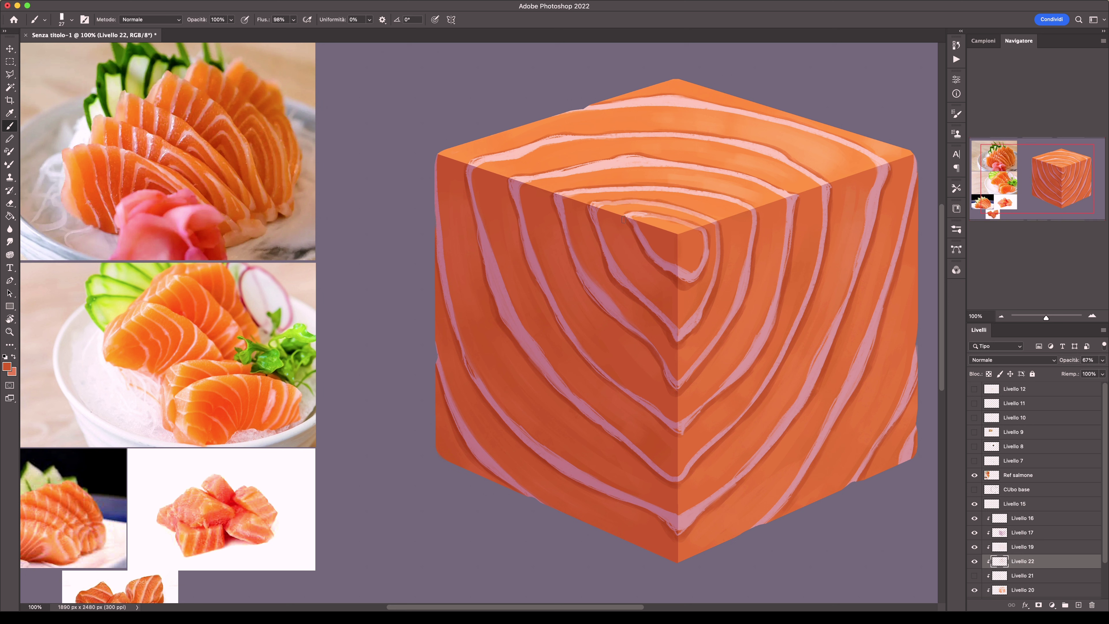
Add a new layer above Livello 17 and pick a new orange painting colour.
left_click(1022, 532)
left_click(1079, 605)
left_click(503, 136, "alt")
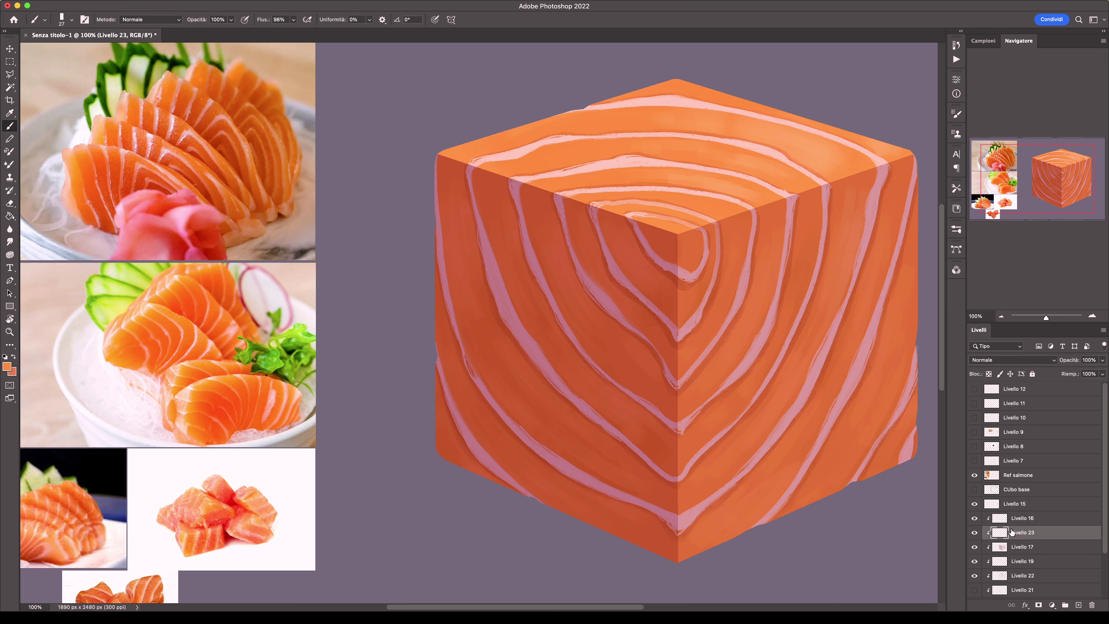
right_click(519, 230)
left_click(440, 225)
Paint orange flesh tone between the pink stripes on the cube's left face.
mouse_move(482, 376)
left_mouse_down()
mouse_move(563, 454)
mouse_move(633, 491)
left_mouse_up()
left_click_drag(445, 211, 448, 251)
left_click_drag(463, 324, 509, 410)
mouse_move(478, 194)
left_mouse_down()
mouse_move(522, 325)
mouse_move(581, 396)
left_mouse_up()
left_click_drag(521, 192, 558, 303)
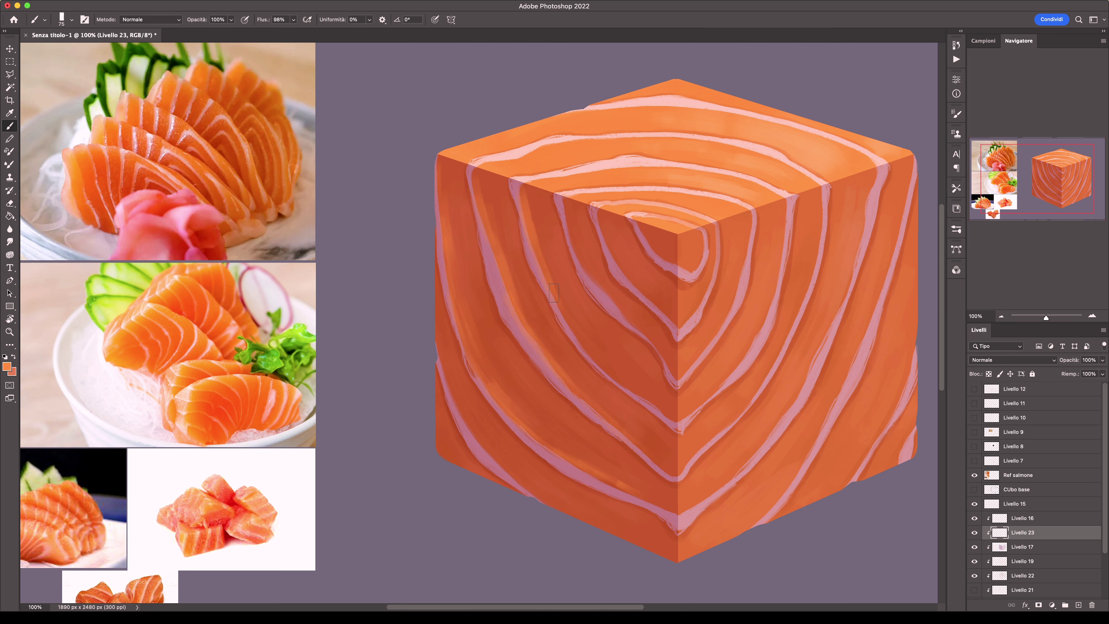
left_click_drag(559, 195, 596, 279)
left_click_drag(437, 319, 498, 461)
left_click_drag(434, 412, 478, 472)
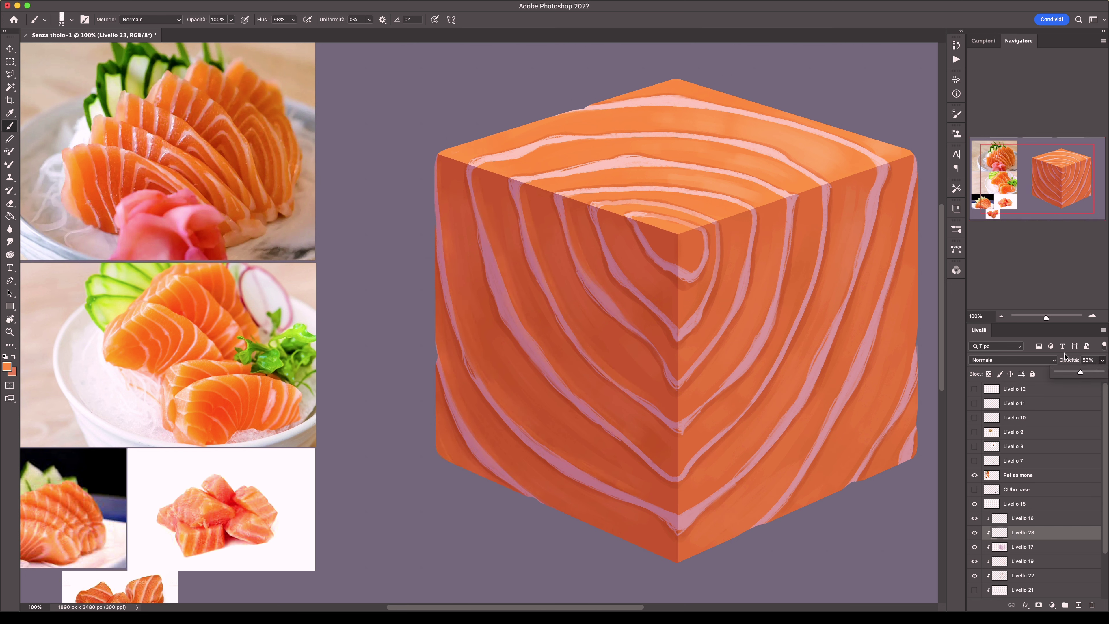
Soften the pink stripes on the cube's right face with brush strokes.
key("e")
right_click(575, 519)
key("Escape")
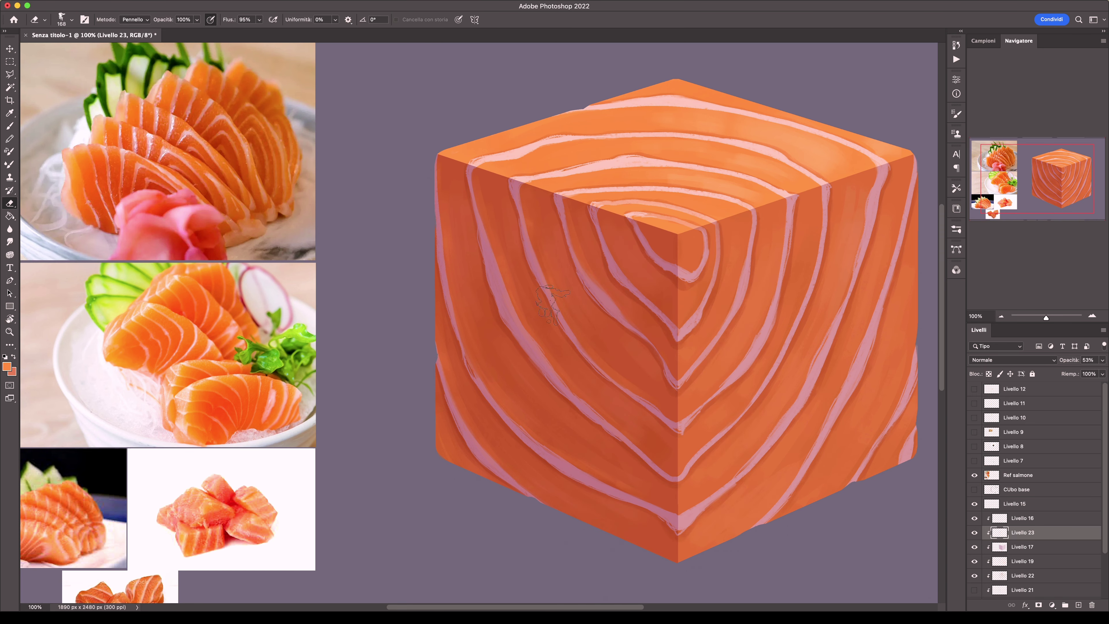
key("b")
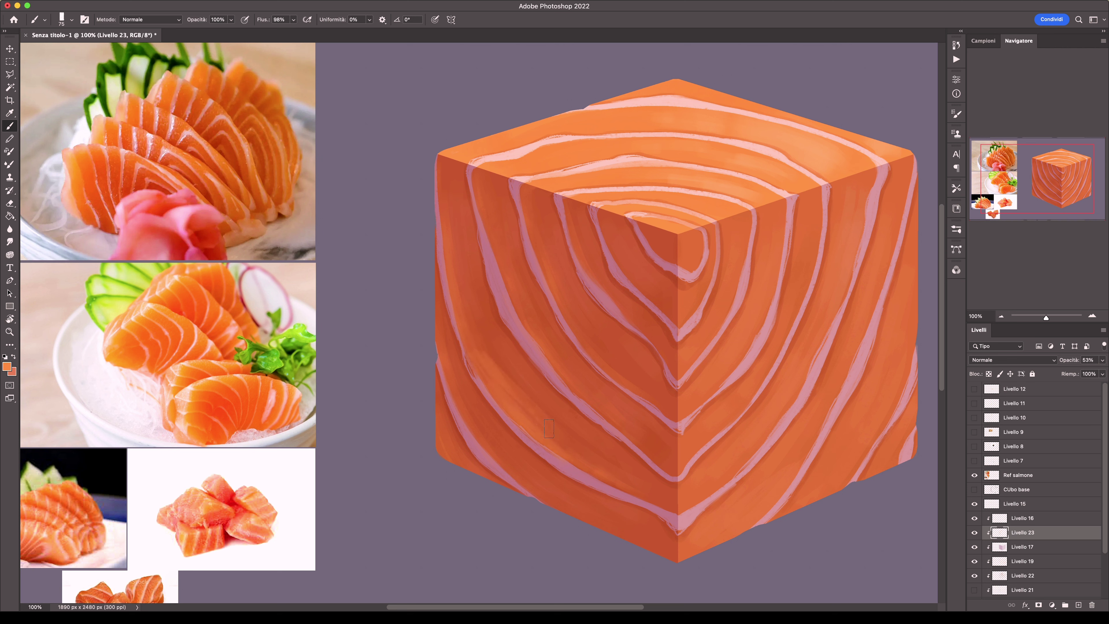
key("e")
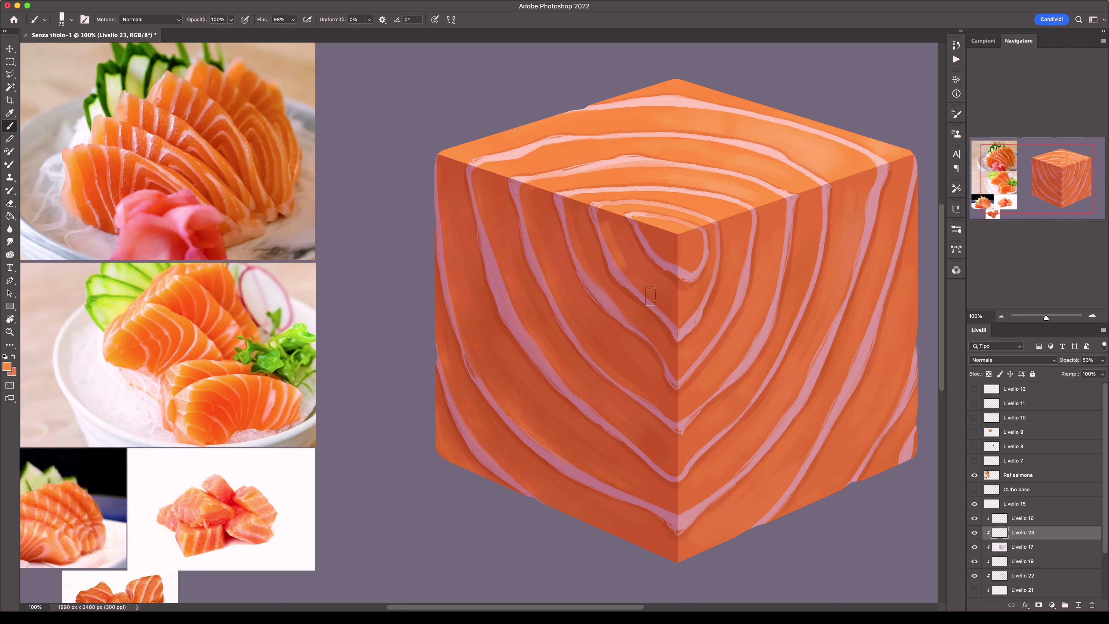
key("b")
left_click_drag(742, 249, 694, 365)
mouse_move(782, 210)
left_mouse_down()
mouse_move(698, 406)
mouse_move(698, 463)
left_mouse_up()
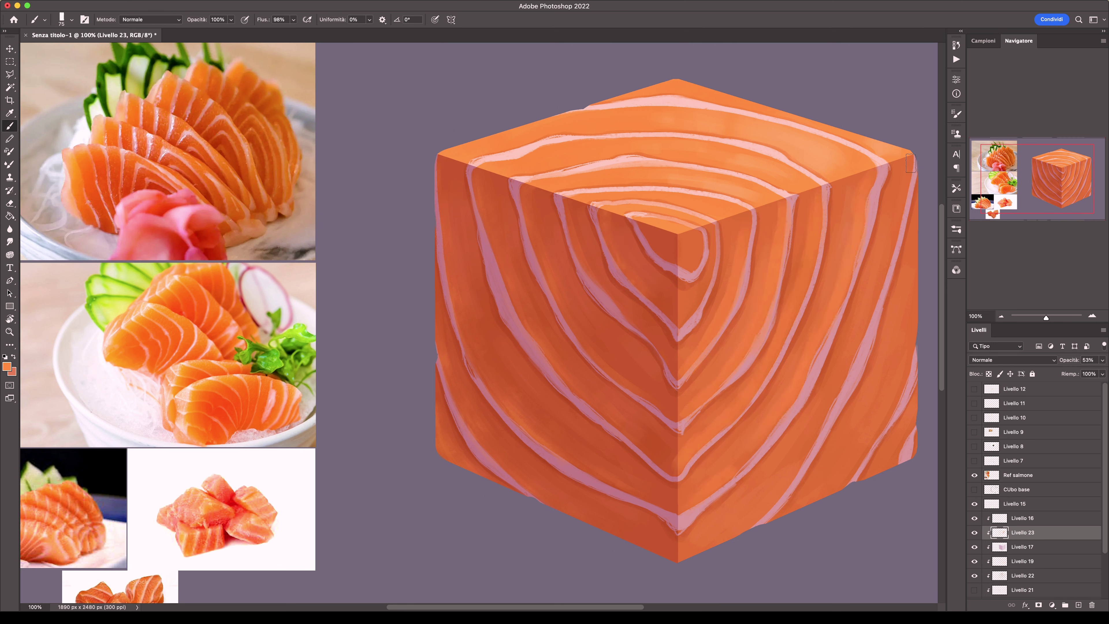
Erase parts of the right-face stripes with the Eraser, then zoom out to the whole image.
key("e")
left_click_drag(808, 205, 773, 362)
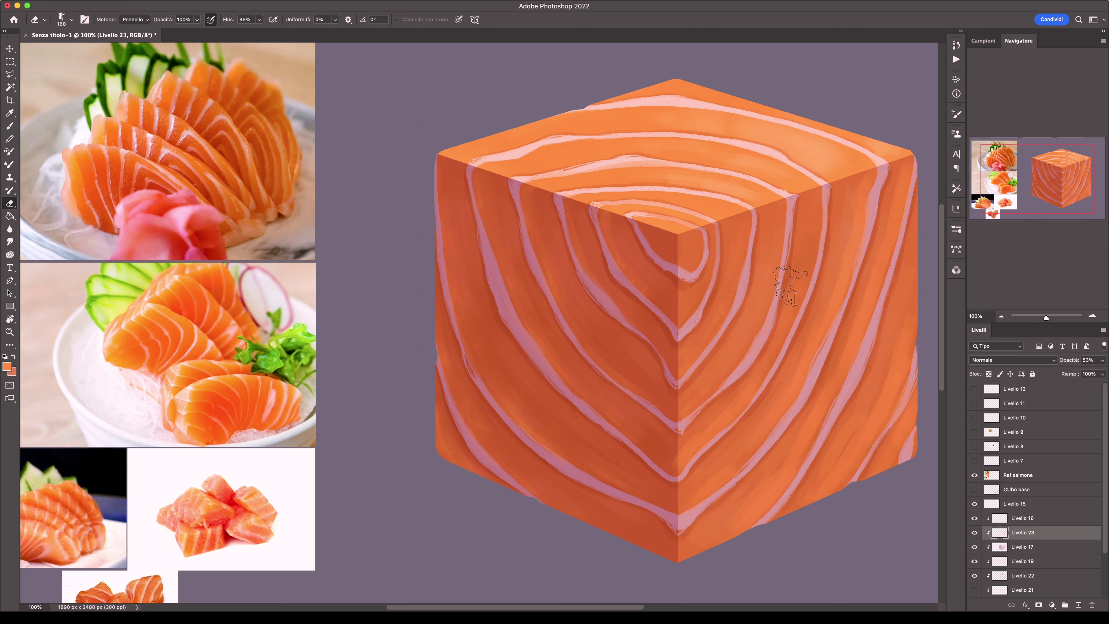
left_click_drag(856, 206, 699, 467)
left_click_drag(899, 175, 716, 489)
left_click_drag(873, 419, 832, 472)
key("shift+Tab")
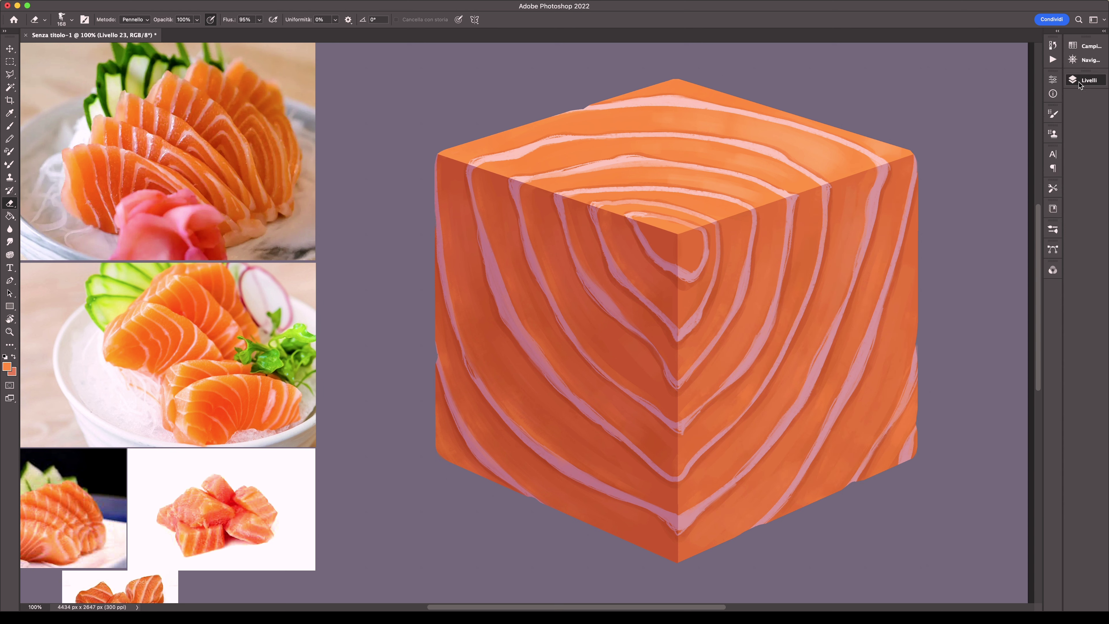
key("shift+Tab")
key("super+minus")
key("super+minus")
key("super+minus")
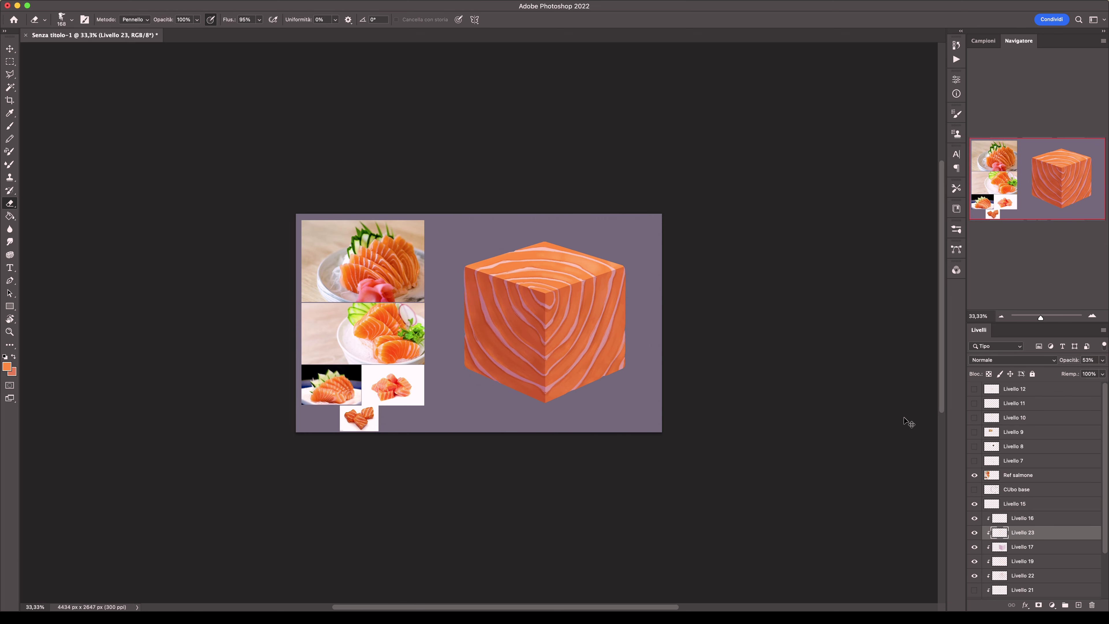
Zoom to 66.67%, select Livello 17, show History, and erase stray paint at the cube's left corner.
key("super+plus")
left_click(995, 547)
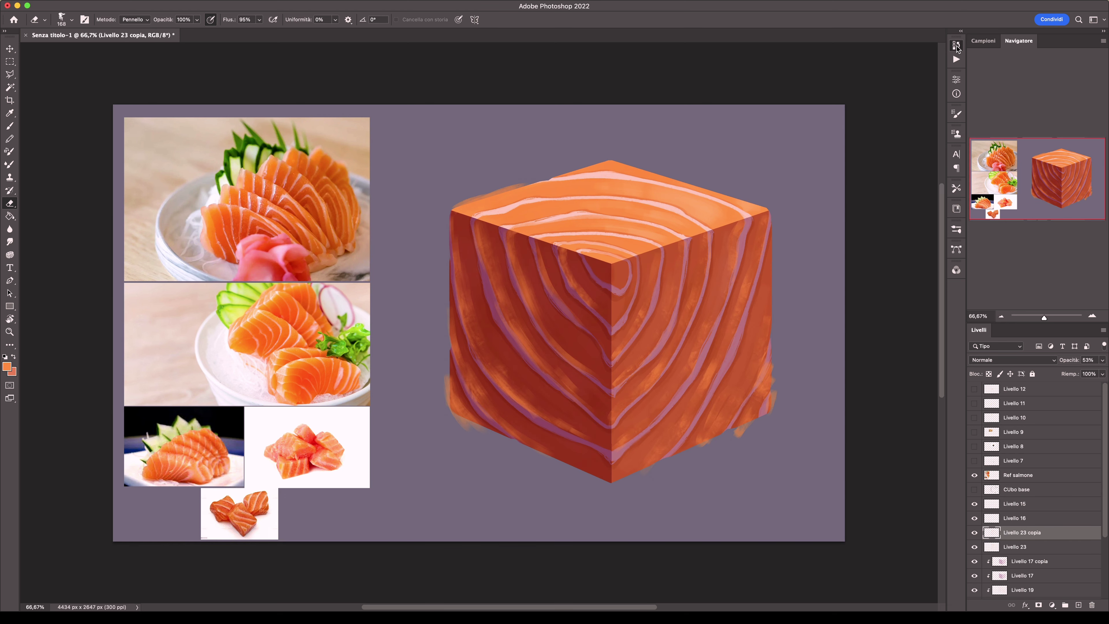
left_click(957, 46)
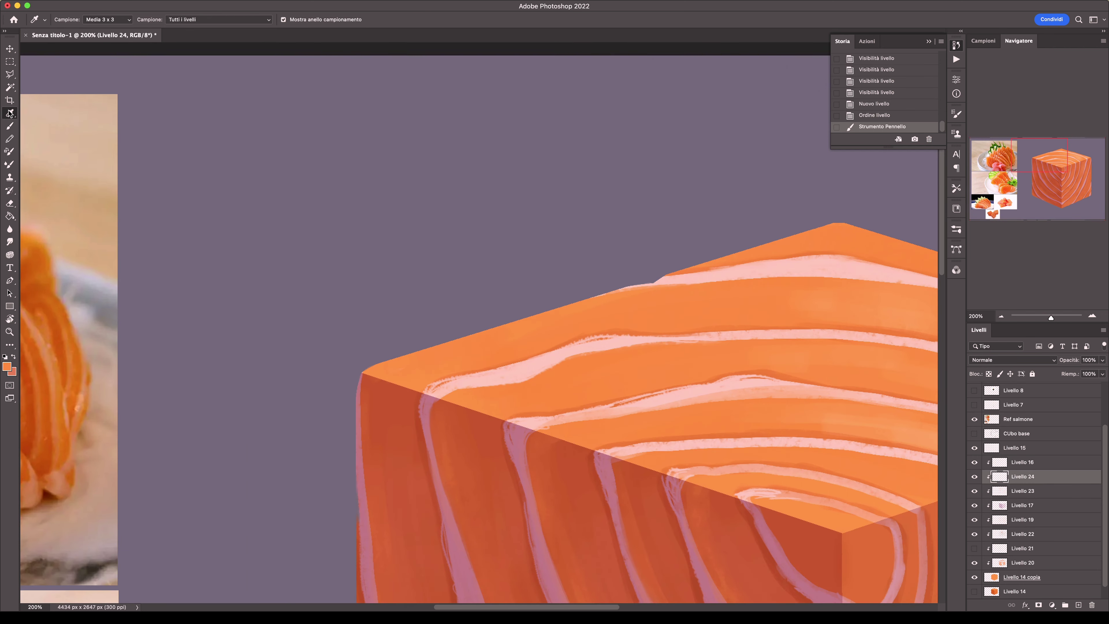
right_click(394, 186)
left_click(492, 475)
key("e")
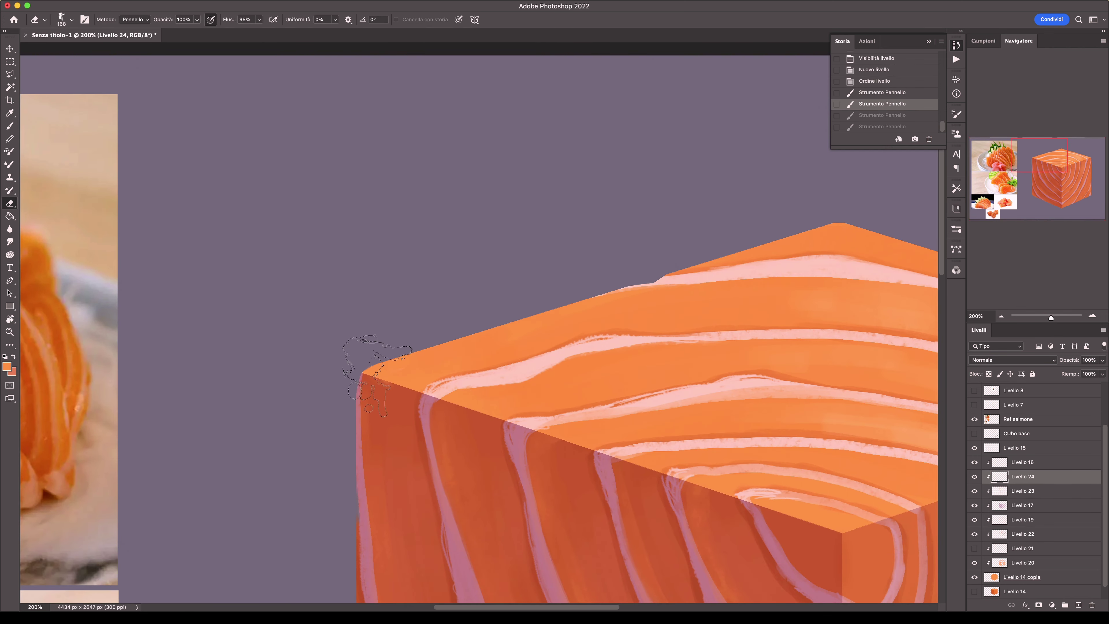
right_click(395, 185)
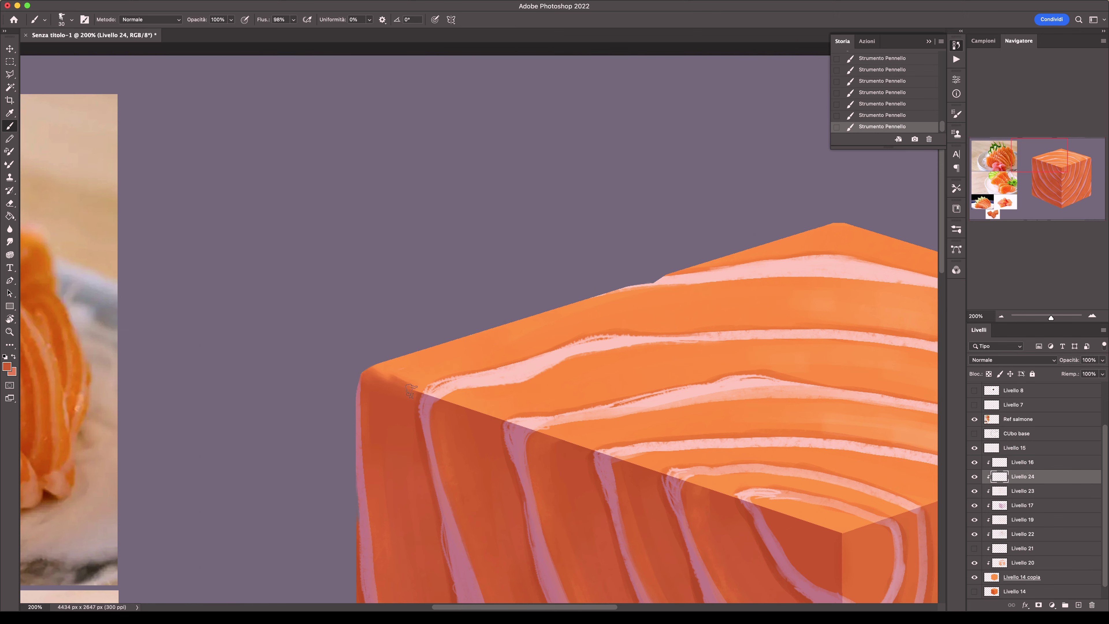
Sample top-face orange and stripe pinks to round off the cube's upper edge.
left_click(401, 378, "alt")
left_click(438, 386, "alt")
left_click(565, 354, "alt")
left_click_drag(418, 390, 308, 260)
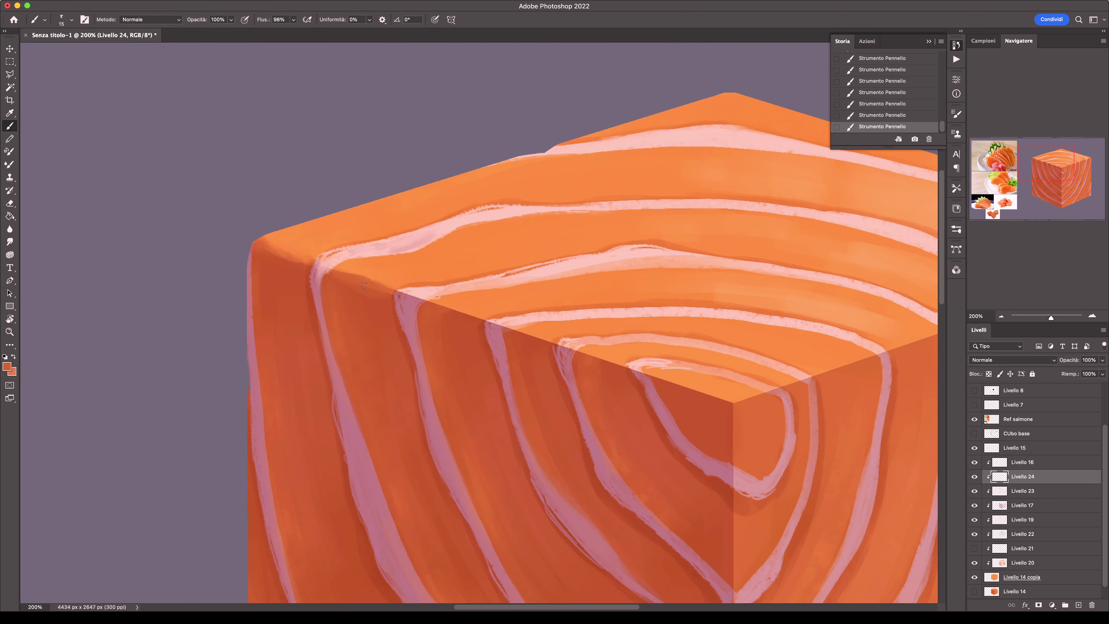
left_click(410, 301, "alt")
left_click(417, 292, "alt")
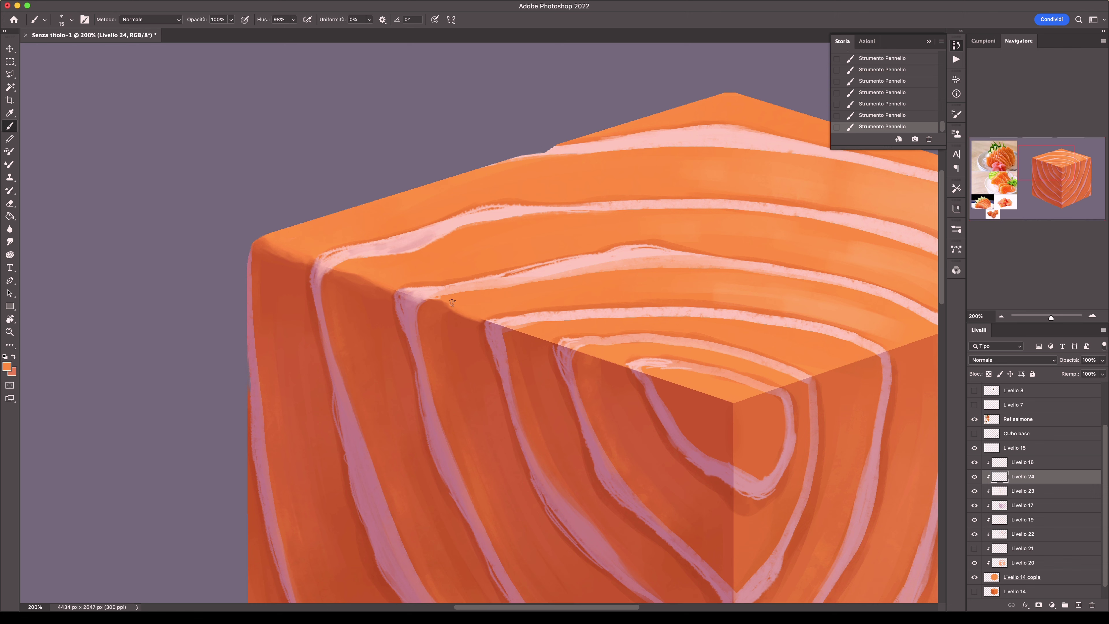
key("h")
left_click_drag(466, 318, 470, 318)
Continue along the edge, sampling stripe pink and orange-red flesh for touch-ups.
left_click(493, 323, "alt")
left_click(541, 337, "alt")
left_click(563, 343, "alt")
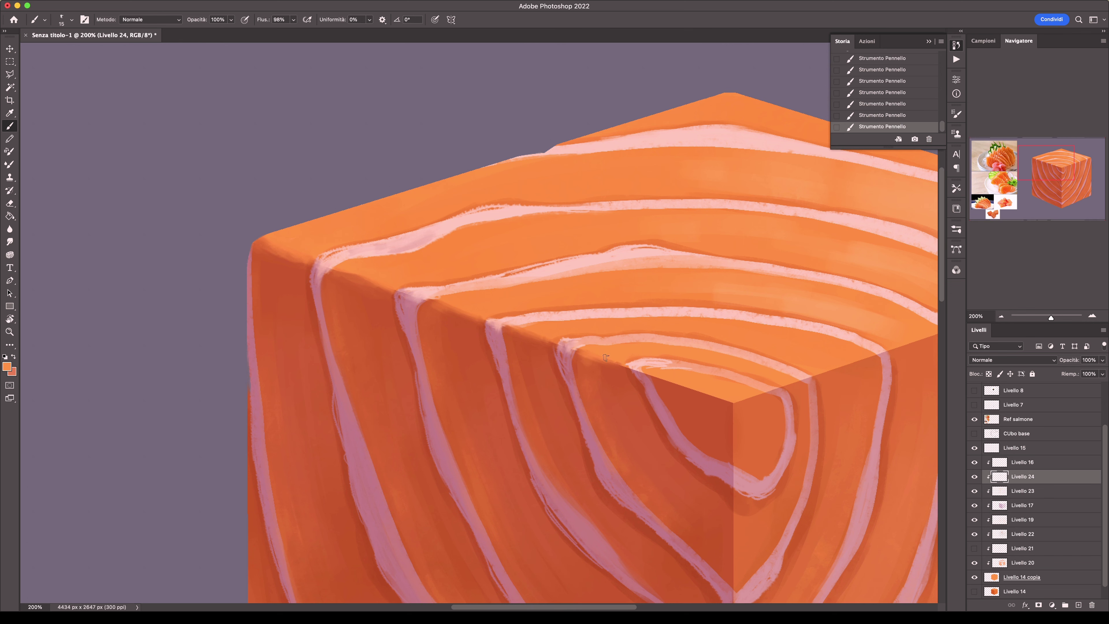
left_click(610, 362, "alt")
left_click_drag(610, 363, 537, 337)
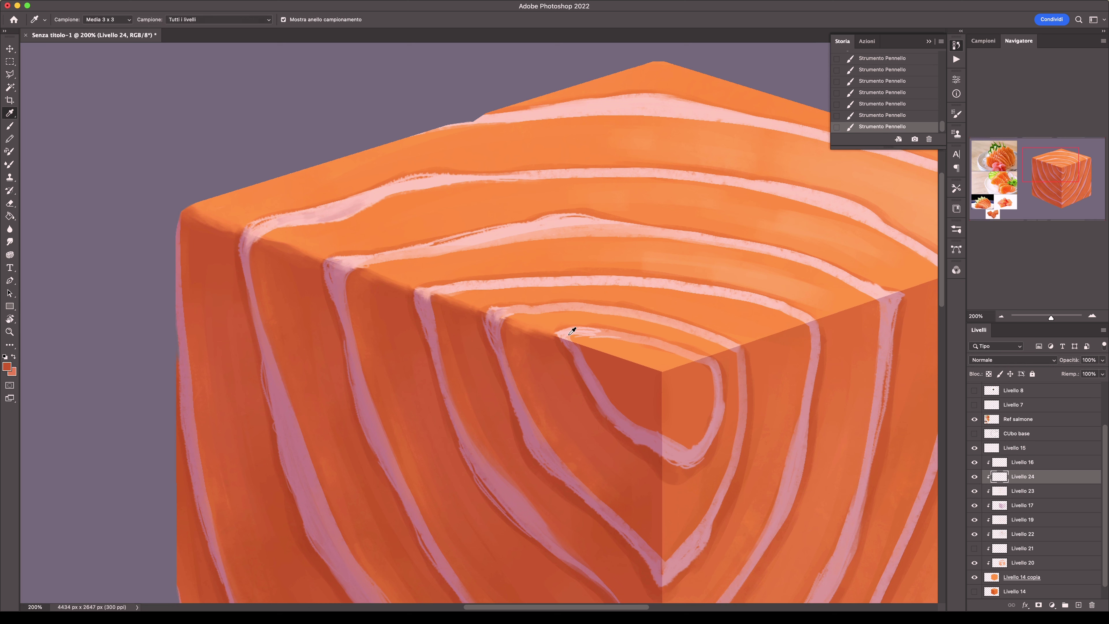
Sample stripe pink and lighter orange at the cube's front corner to touch up the stripes.
left_click(569, 342, "alt")
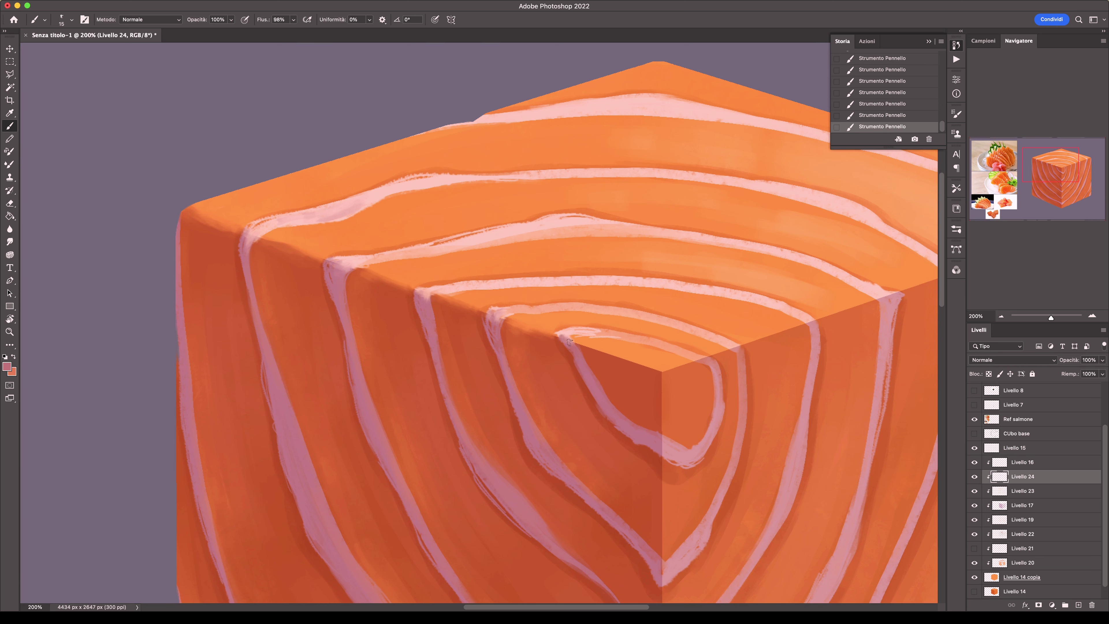
left_click(668, 355, "alt")
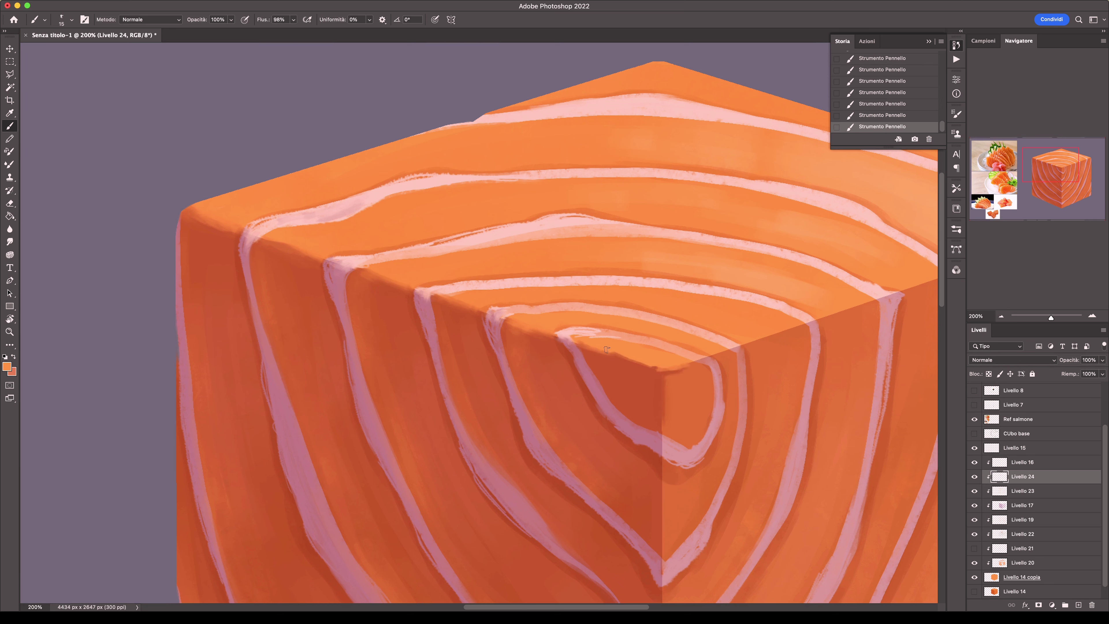
left_click(588, 348, "alt")
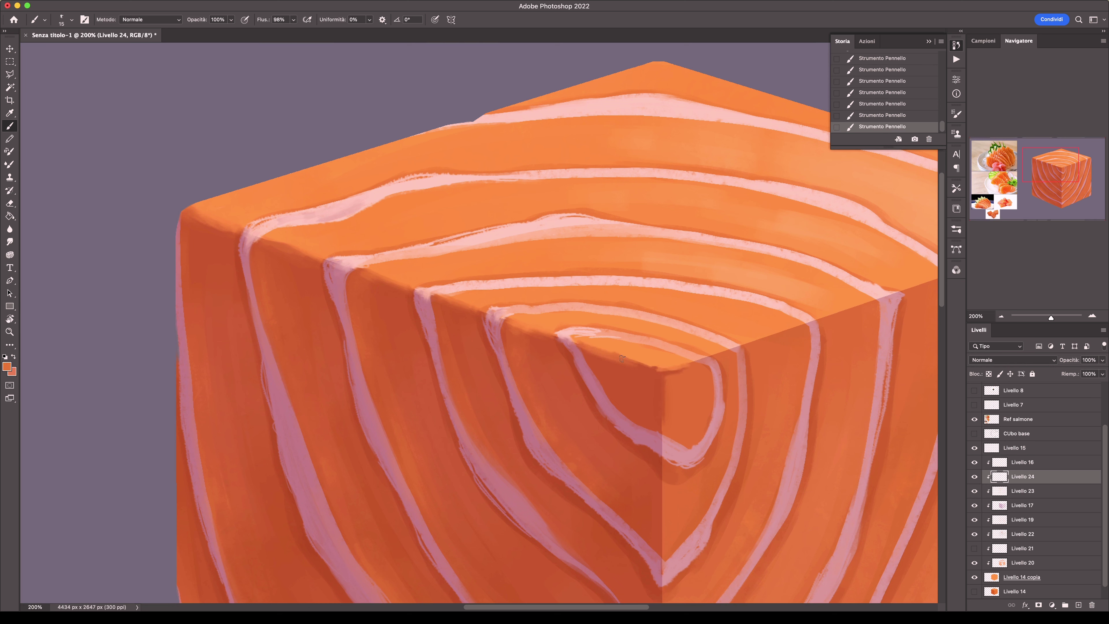
left_click(679, 363, "alt")
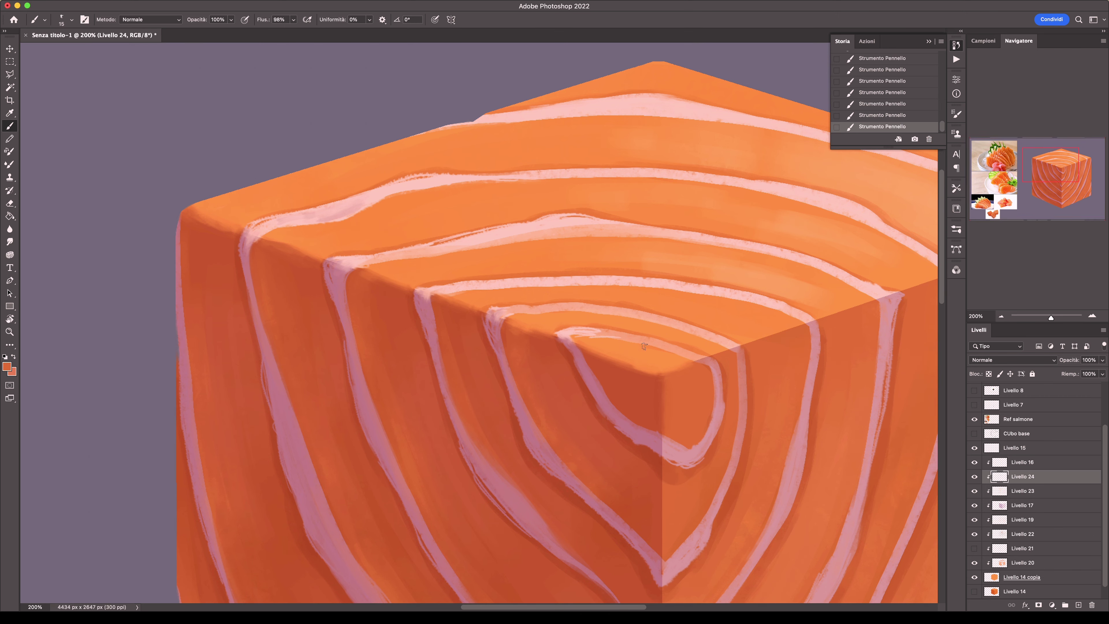
left_click(655, 374, "alt")
key("h")
left_click(663, 439)
Move to the front corner and right side, shrink the brush, and sample orange flesh.
left_click_drag(670, 402, 469, 402)
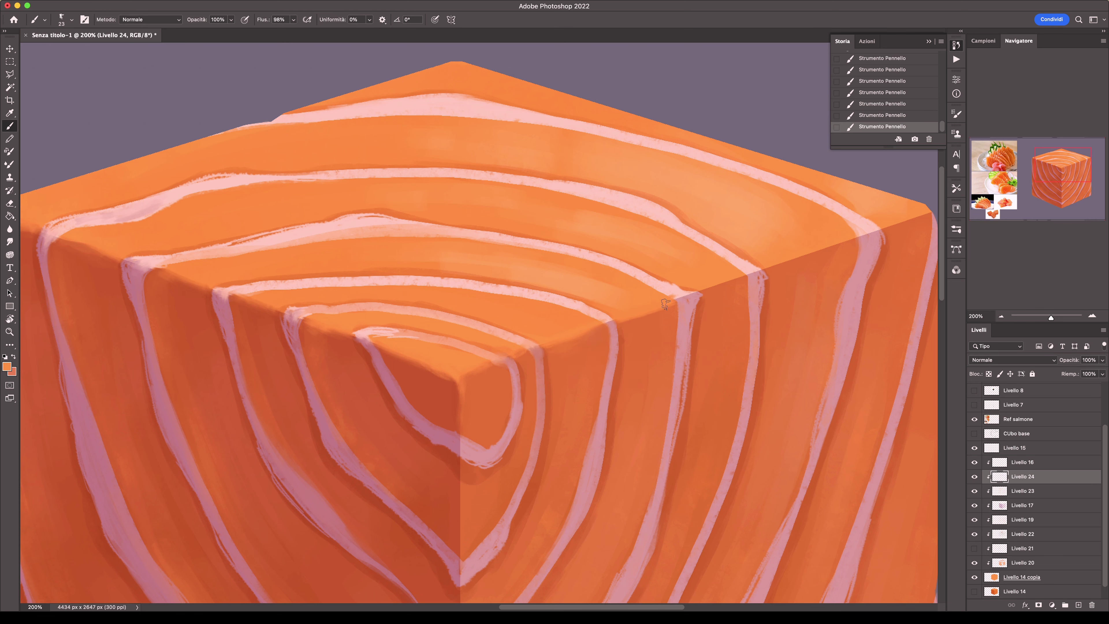
left_click_drag(621, 322, 532, 374)
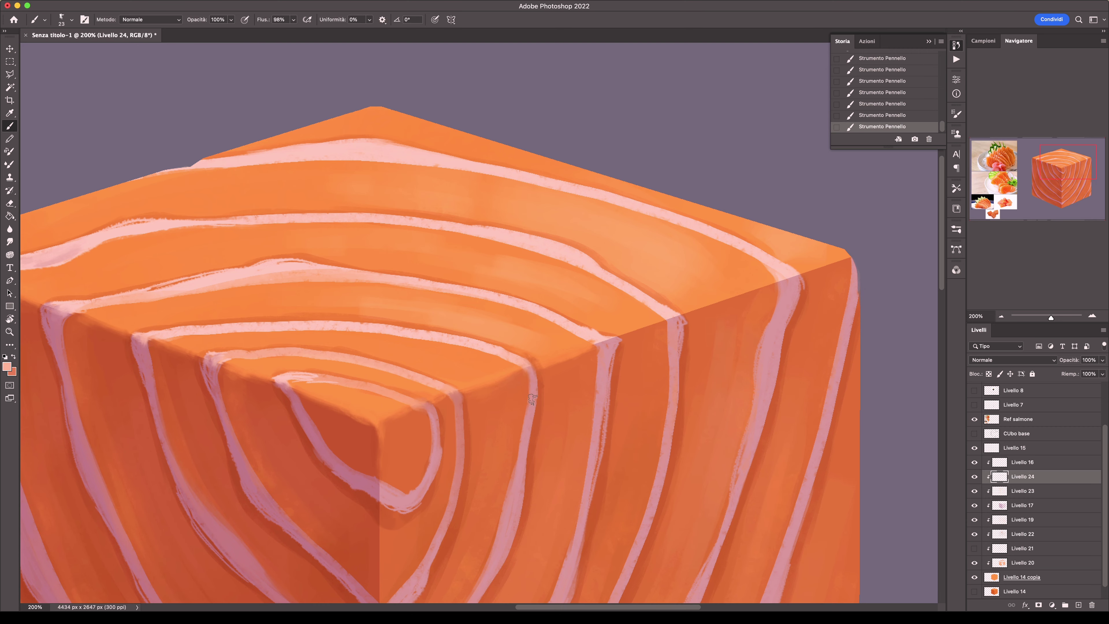
scroll(532, 398, "right", 5)
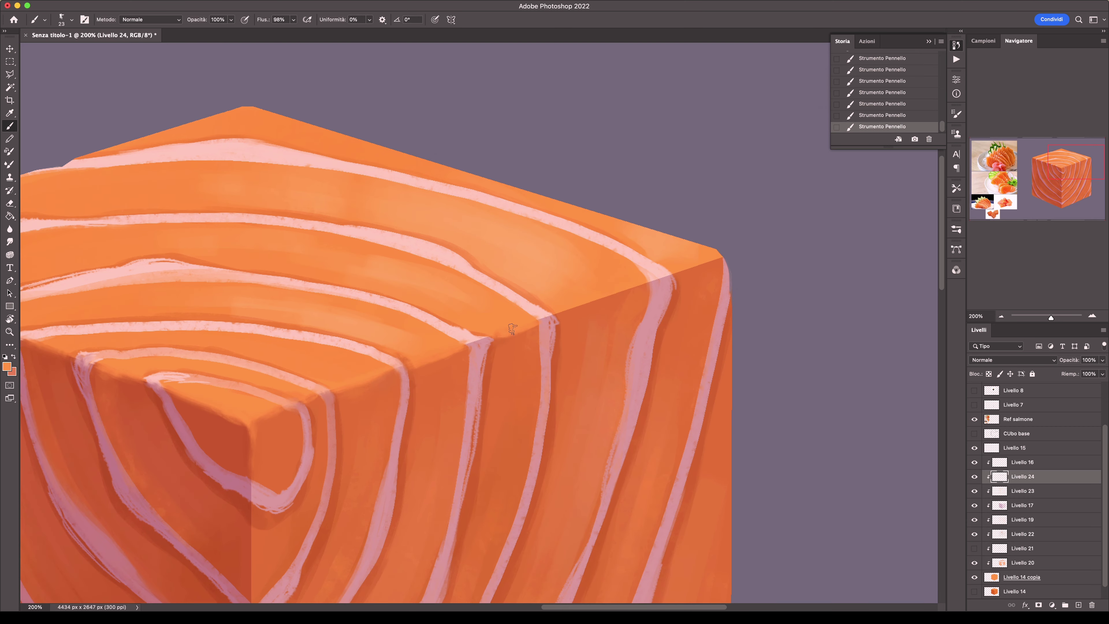
key("bracketleft")
key("bracketleft")
key("bracketleft")
left_click(471, 333, "alt")
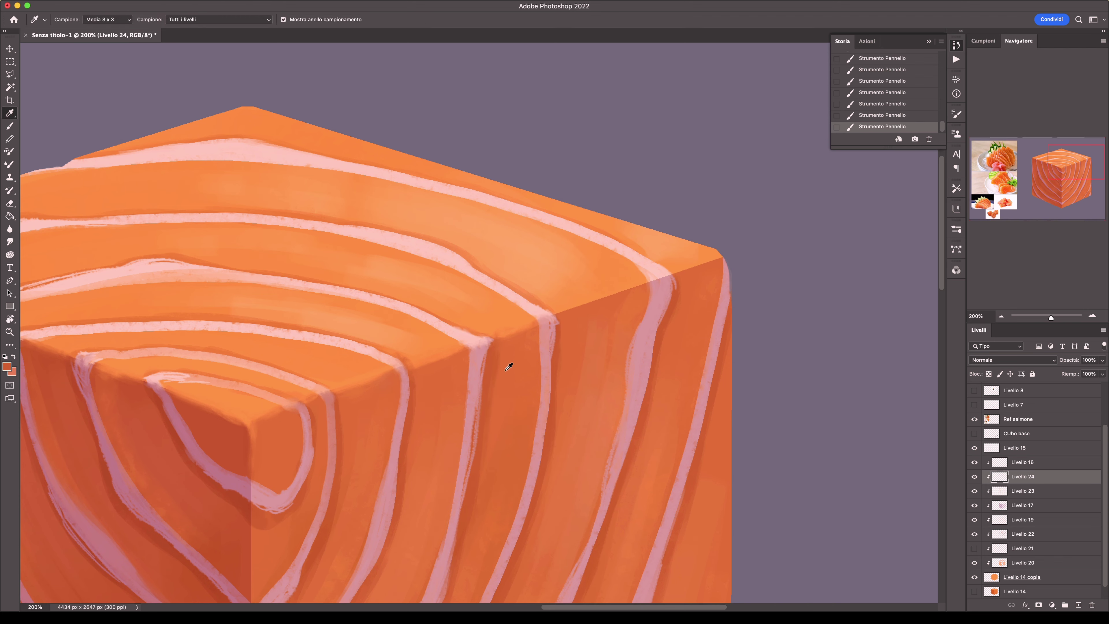
key("ctrl+minus")
scroll(484, 343, "down", 1)
scroll(584, 320, "up", 2)
Paint a short pink stroke over the cube edge, resampling stripe pink and adjusting brush size.
left_click_drag(655, 282, 666, 273)
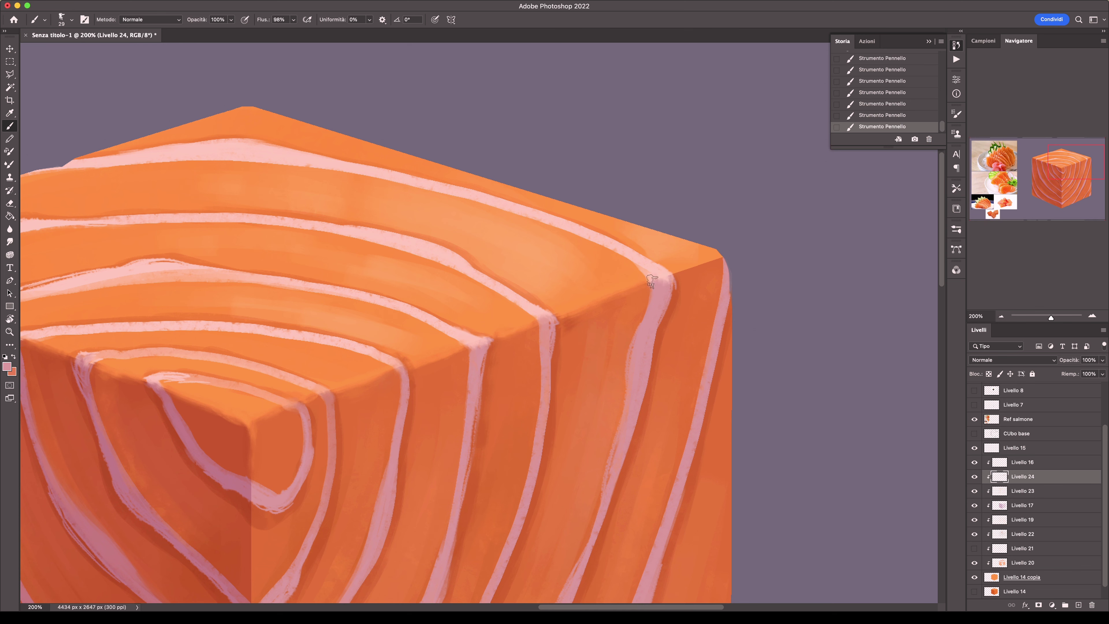
left_click(663, 263, "alt")
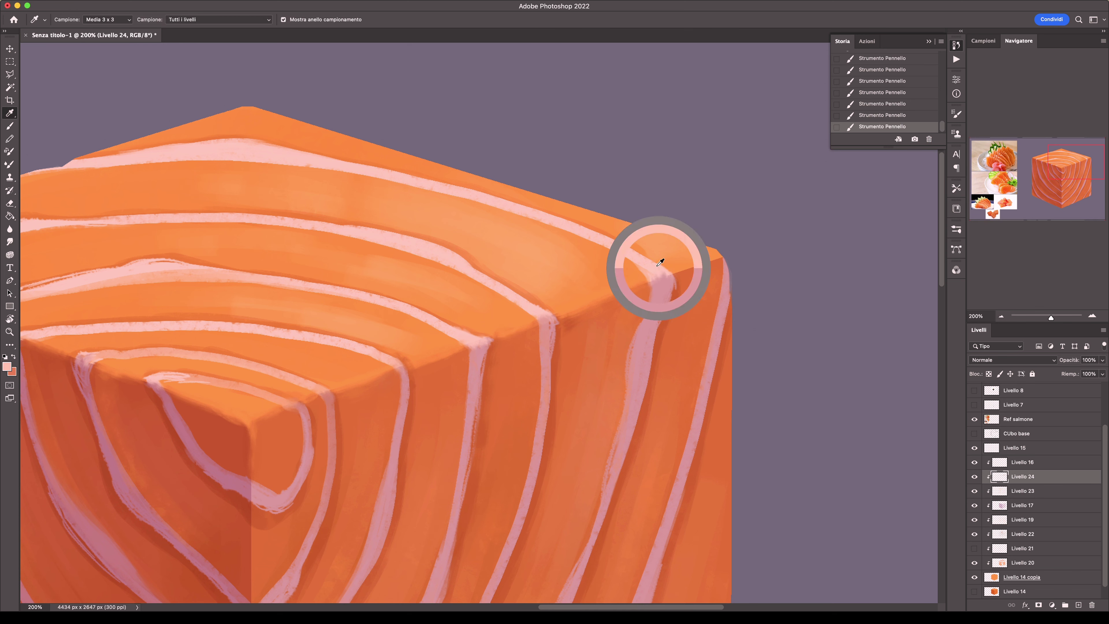
left_click(678, 290, "alt")
right_click(781, 231)
scroll(782, 231, "down", 2)
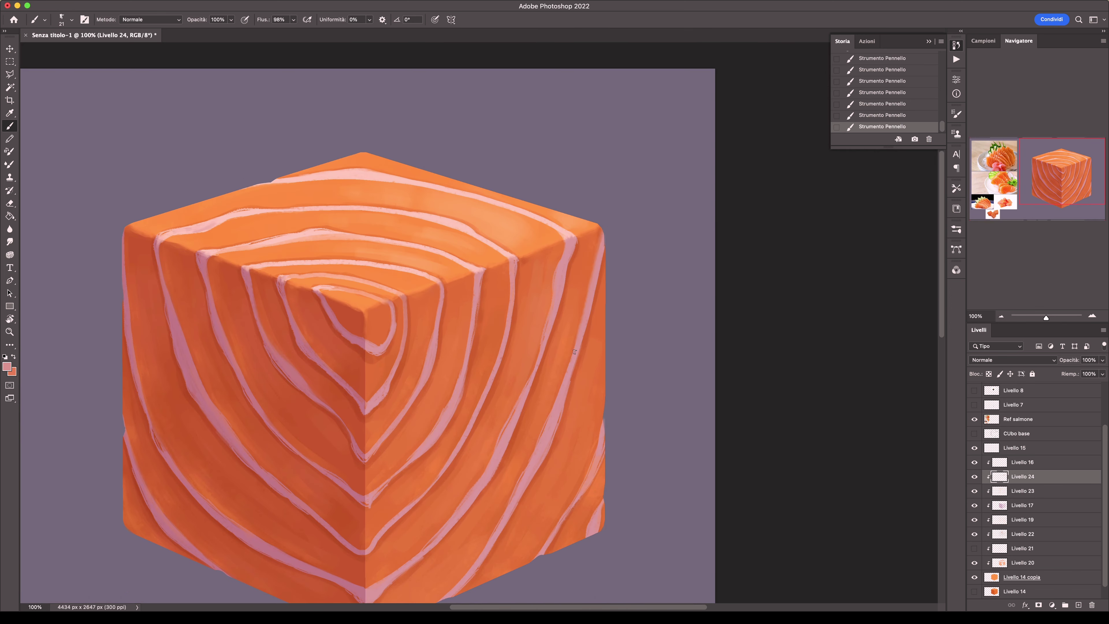
scroll(454, 311, "up", 2)
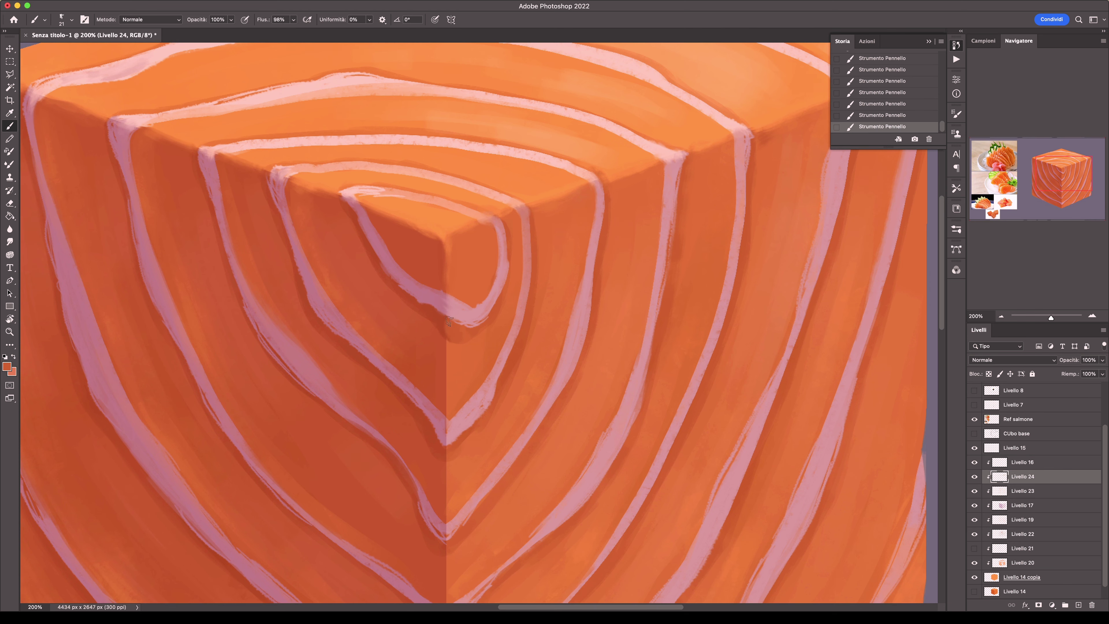
left_click(454, 429, "alt")
Sample red-orange flesh tones and repaint the seam at the cube's lower front corner.
left_click_drag(469, 442, 454, 328)
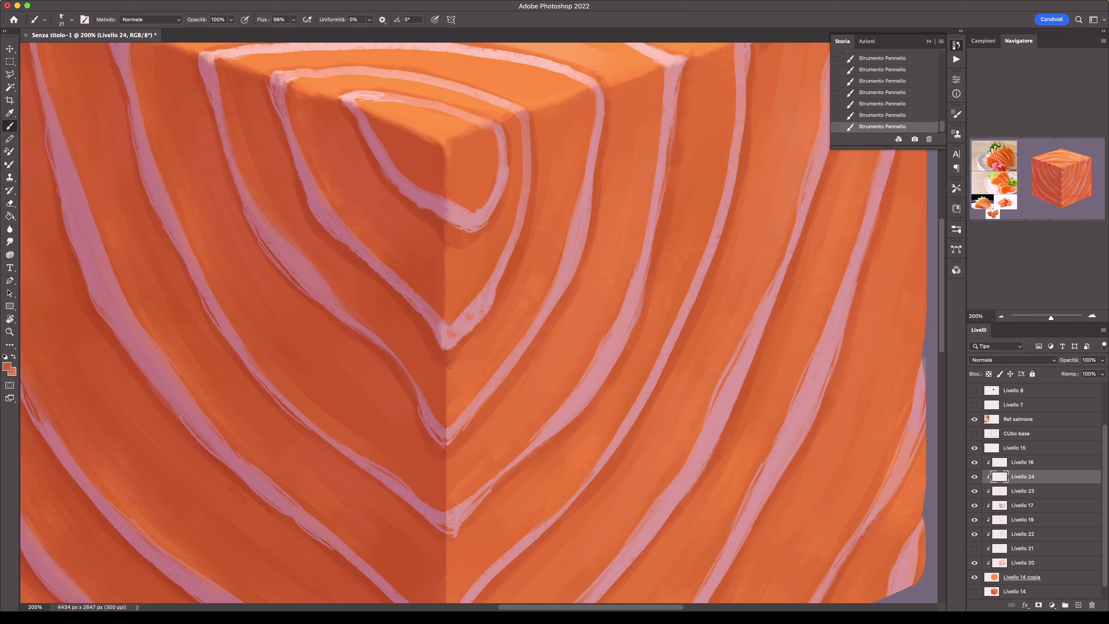
left_click(449, 415)
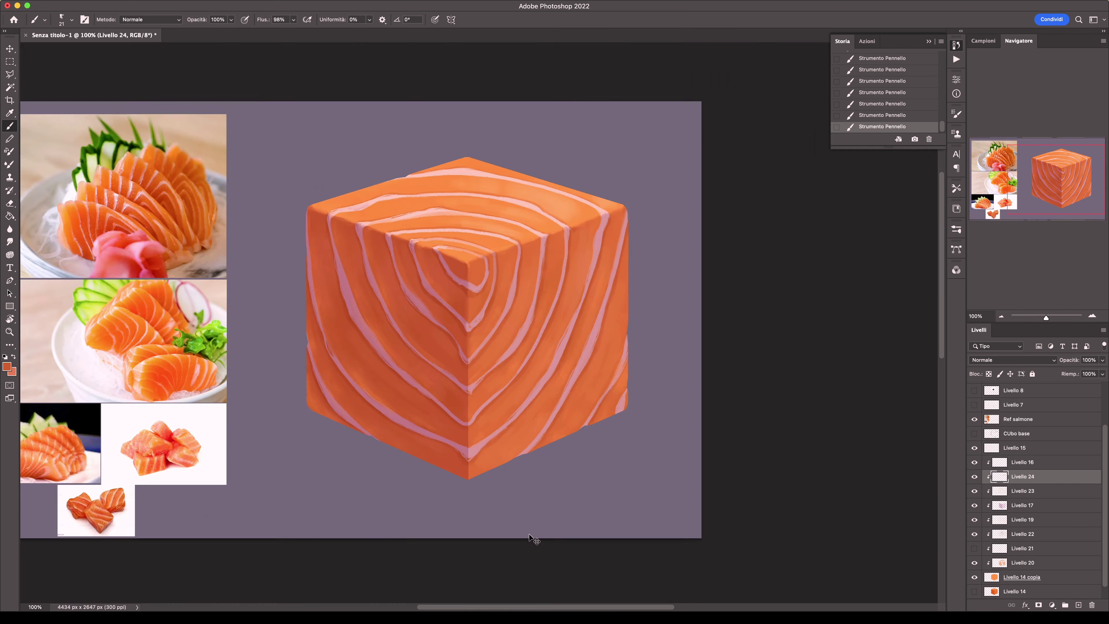
mouse_move(449, 415)
left_mouse_down()
mouse_move(513, 544)
mouse_move(514, 474)
left_mouse_up()
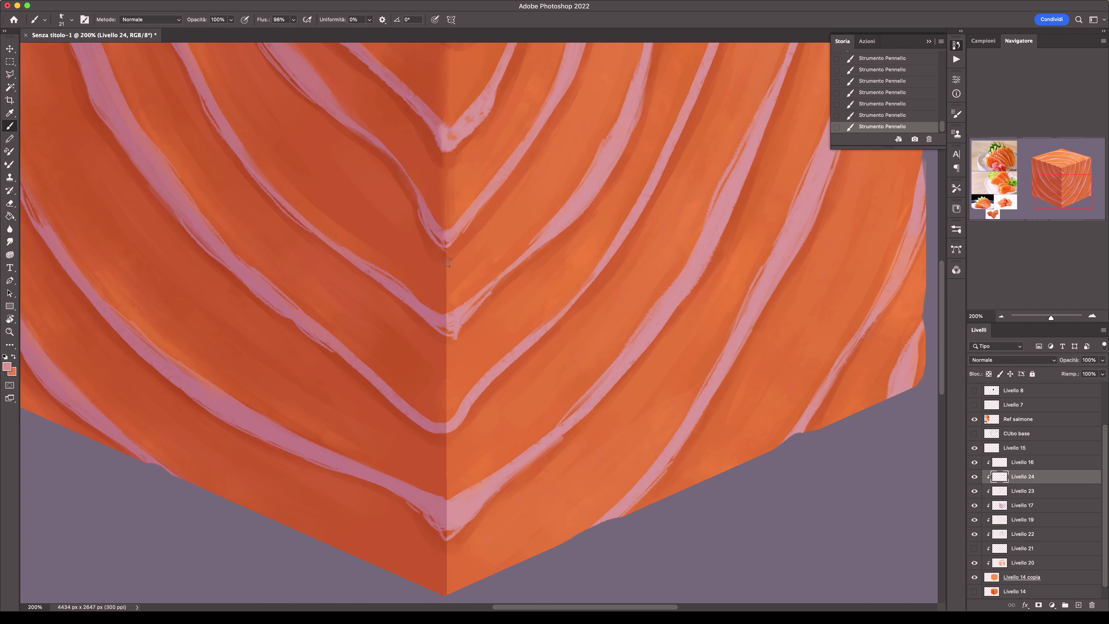
left_click(441, 276, "alt")
left_click(450, 321, "alt")
left_click(419, 428, "alt")
scroll(445, 437, "down", 5)
left_click(438, 412, "alt")
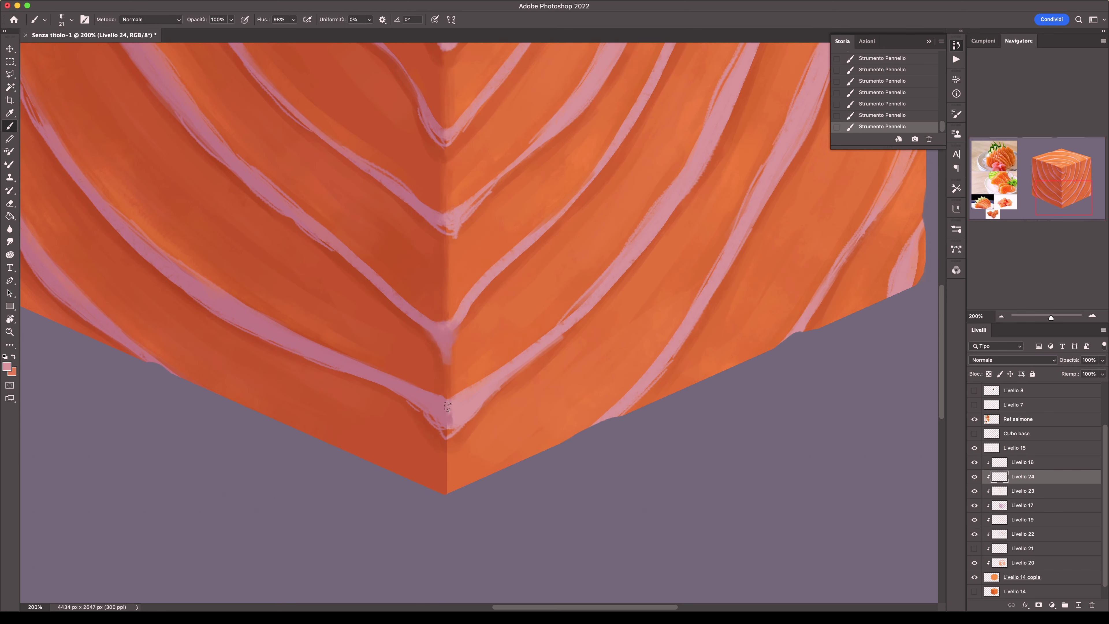
left_click_drag(444, 486, 446, 443)
Erase the salmon's bottom tip on Livello 14 copia with a larger eraser.
key("e")
left_click(458, 499, "super")
mouse_move(458, 499)
left_mouse_down()
mouse_move(454, 489)
mouse_move(393, 480)
left_mouse_up()
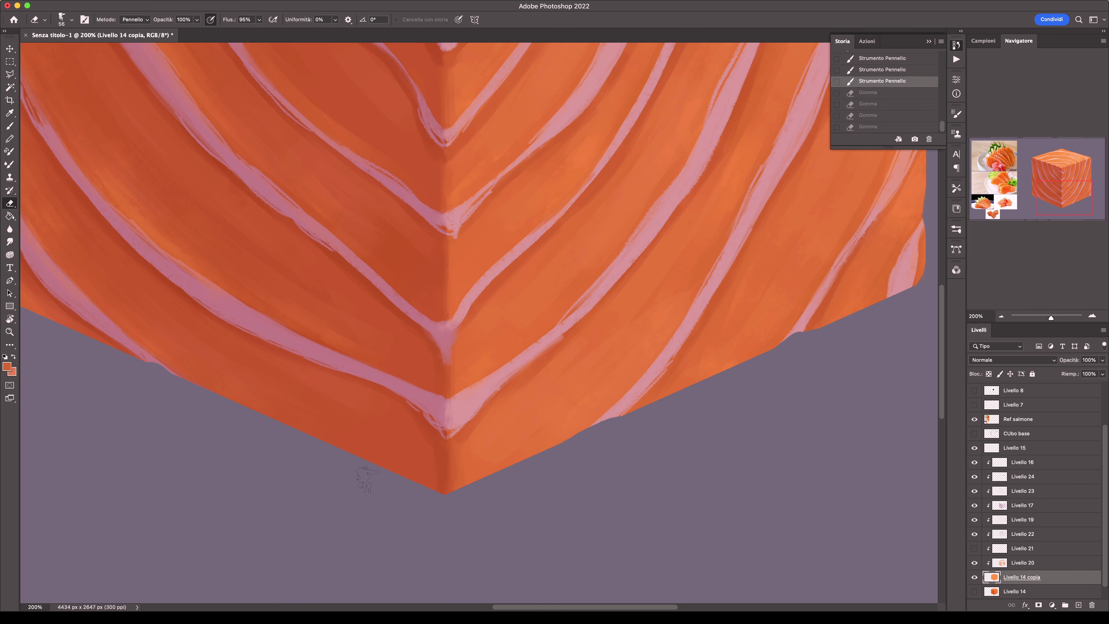
right_click(393, 480)
double_click(464, 490)
Trim the top-left and right edges, fit the image on screen, and toggle a layer's visibility.
left_click_drag(464, 490, 388, 502)
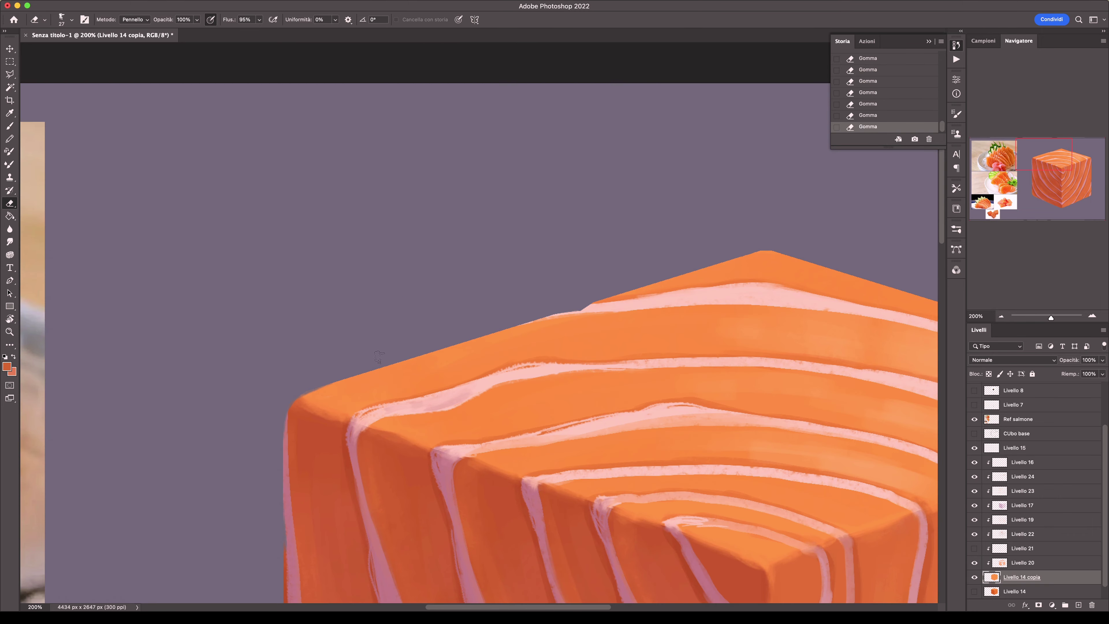
left_click_drag(380, 357, 383, 332)
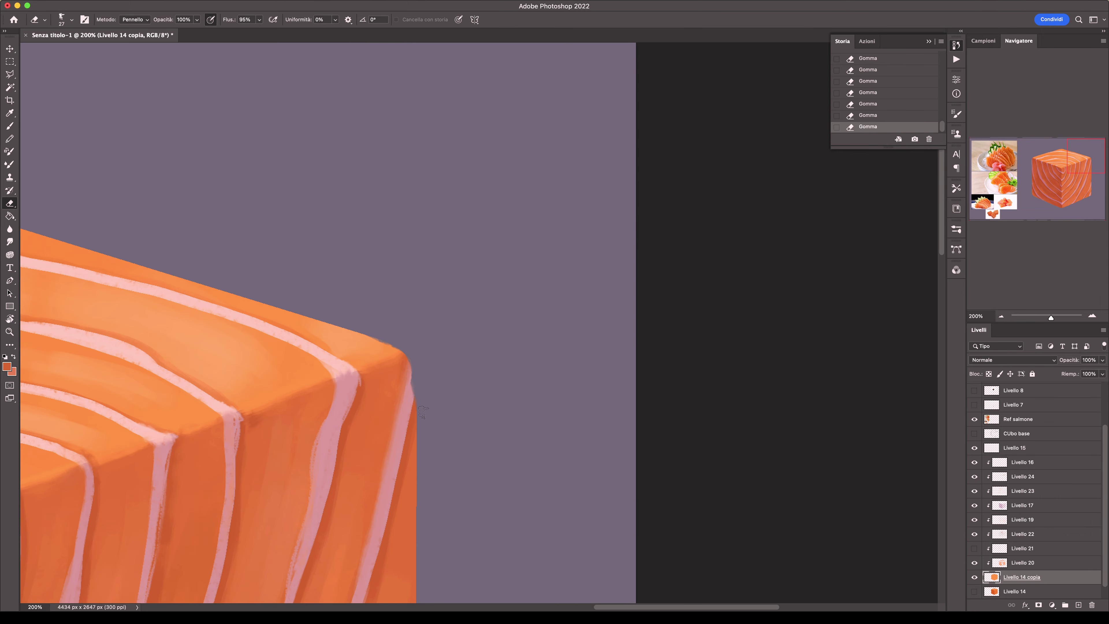
scroll(422, 412, "down", 10)
key("super+0")
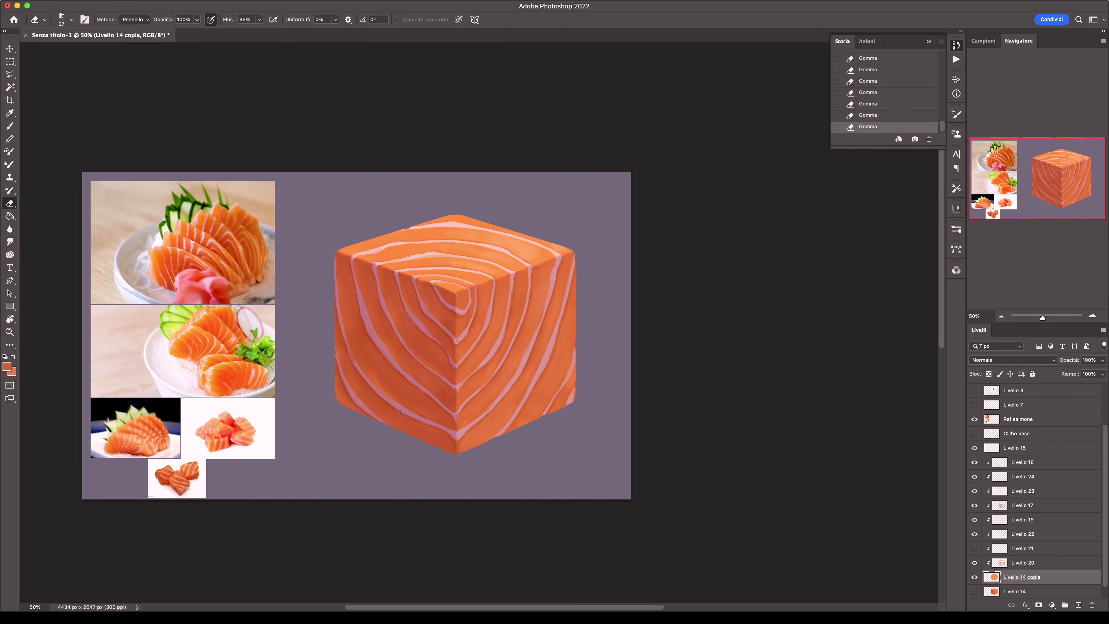
double_click(973, 563)
Add a Colore scherma layer above Livello 24 with a highlight dab on the cube's top, then boost its saturation.
left_click(1022, 476)
left_click(1078, 605)
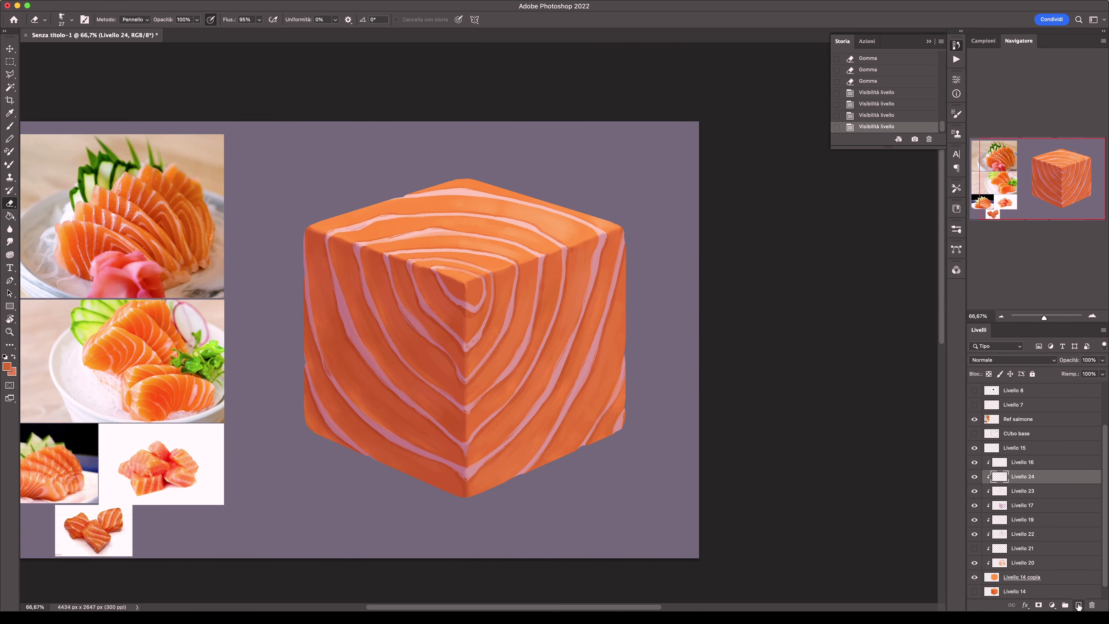
key("b")
left_click(1012, 359)
left_click(1044, 439)
left_click(519, 210)
key("ctrl+u")
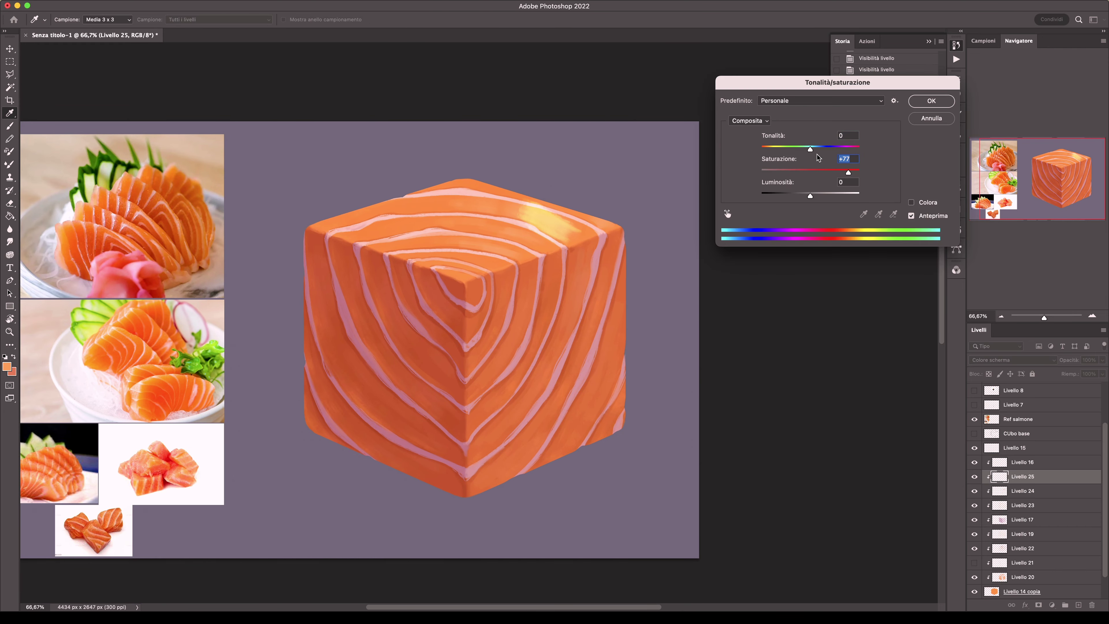
left_click_drag(817, 155, 789, 196)
key("Return")
left_click(999, 360)
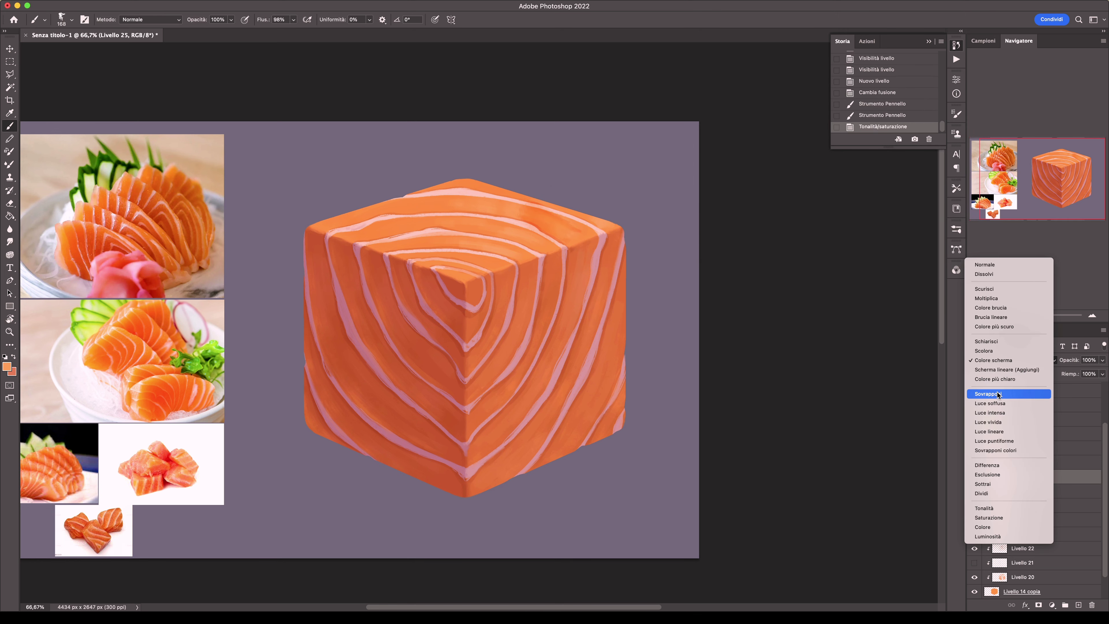
Switch the layer to Sovrapponi, set a 397 px brush, and move Livello 25 below Livello 17.
left_click(988, 393)
left_click(1012, 359)
left_click(1056, 539)
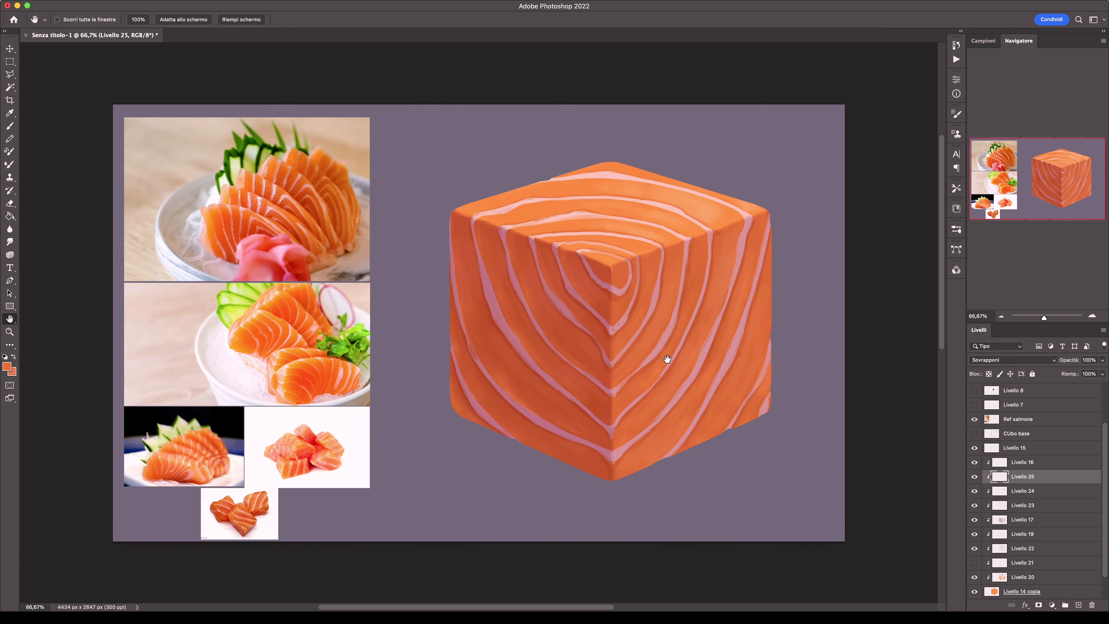
right_click(644, 221)
type("397")
key("Return")
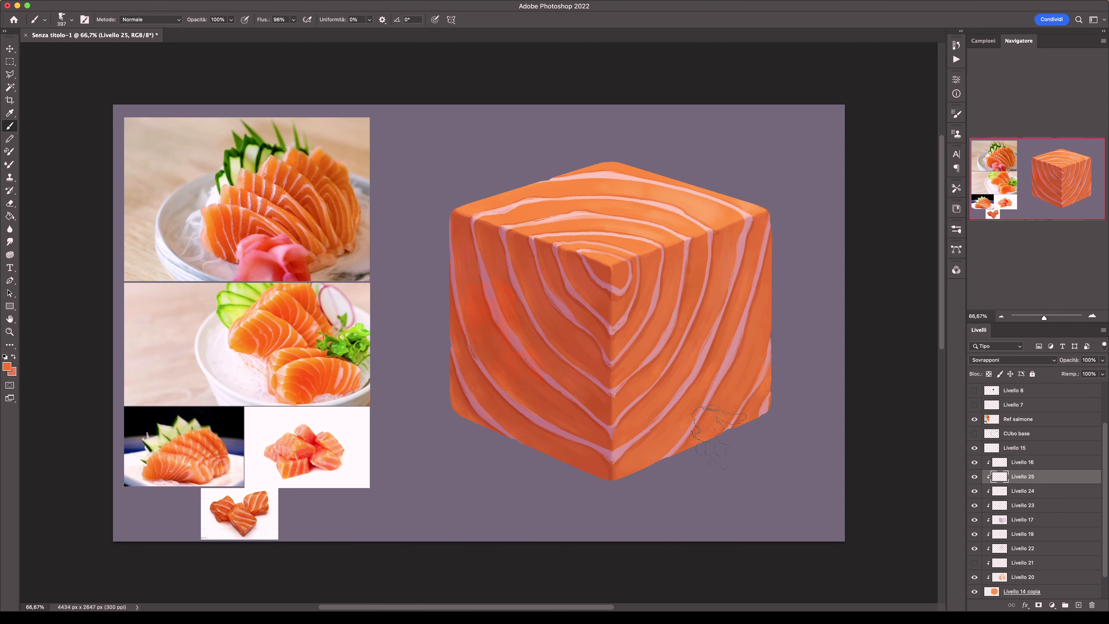
key("ctrl+bracketleft")
key("ctrl+bracketleft")
key("ctrl+bracketleft")
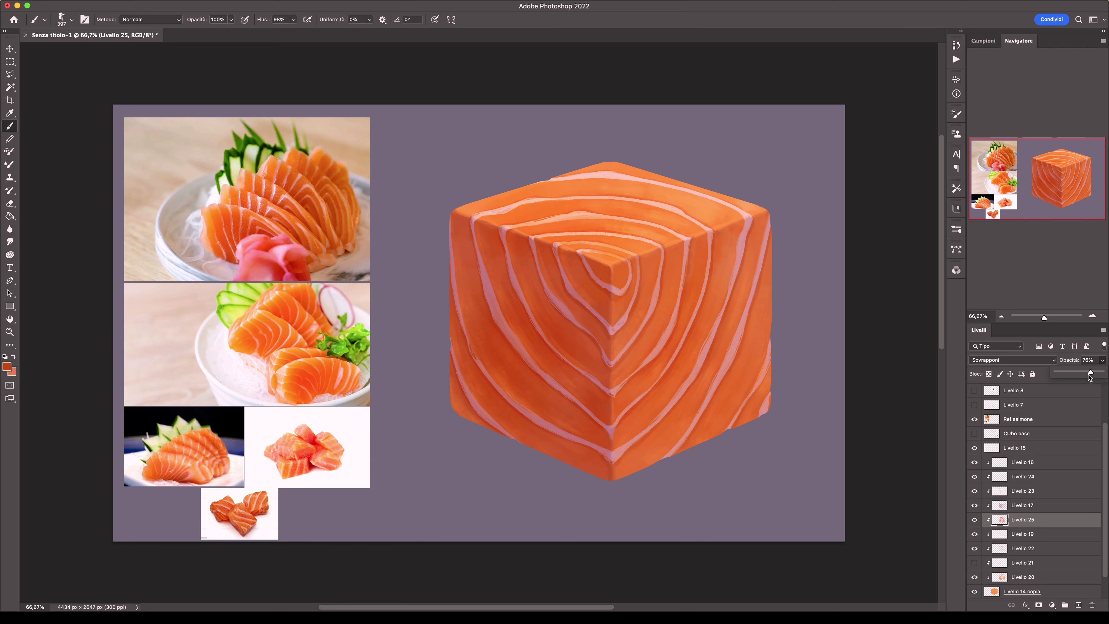
Add another Sovrapponi glow layer, then an empty layer above Livello 26.
left_click(1079, 604)
left_click(1004, 359)
left_click(1000, 488)
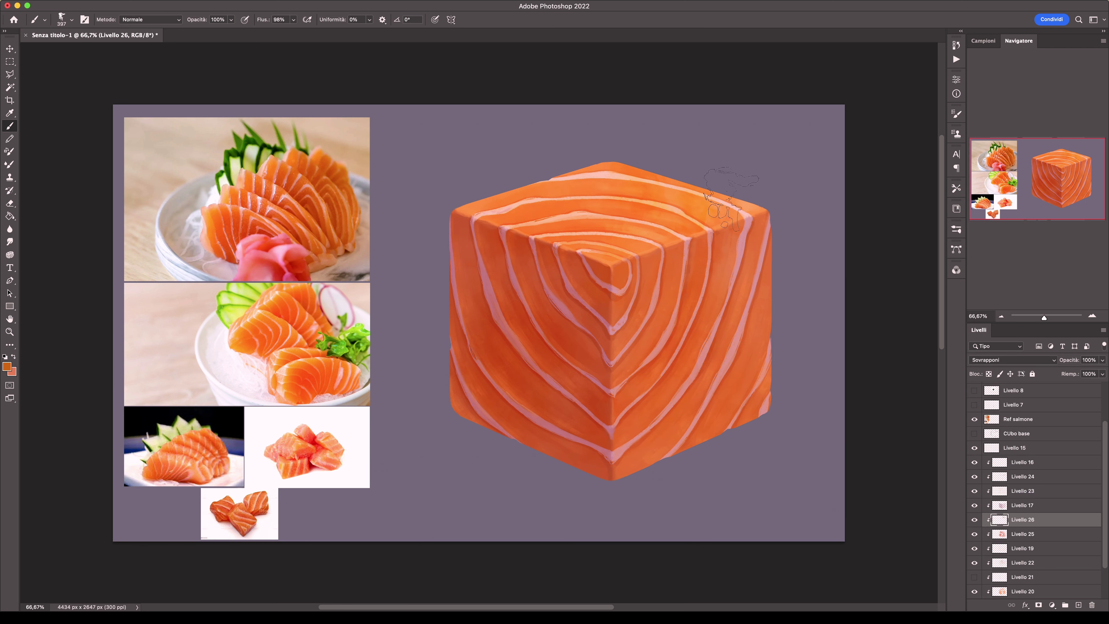
key("ctrl+minus")
key("ctrl+shift+alt+n")
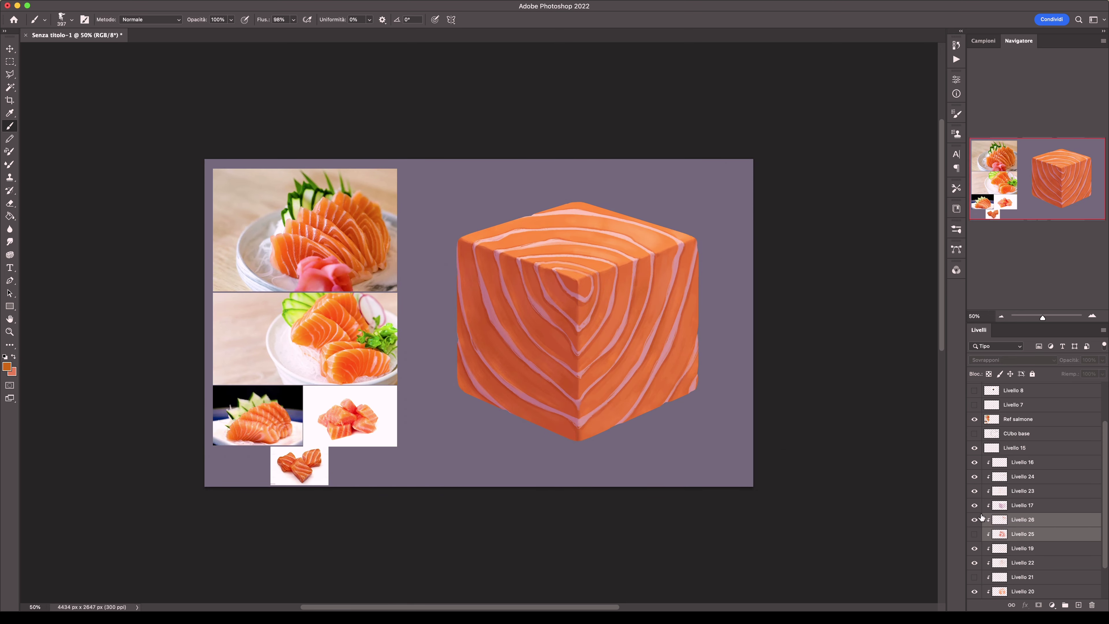
Paint a light glow stroke across the cube with Sampled Brush 1 60 on a Luce soffusa layer.
right_click(633, 206)
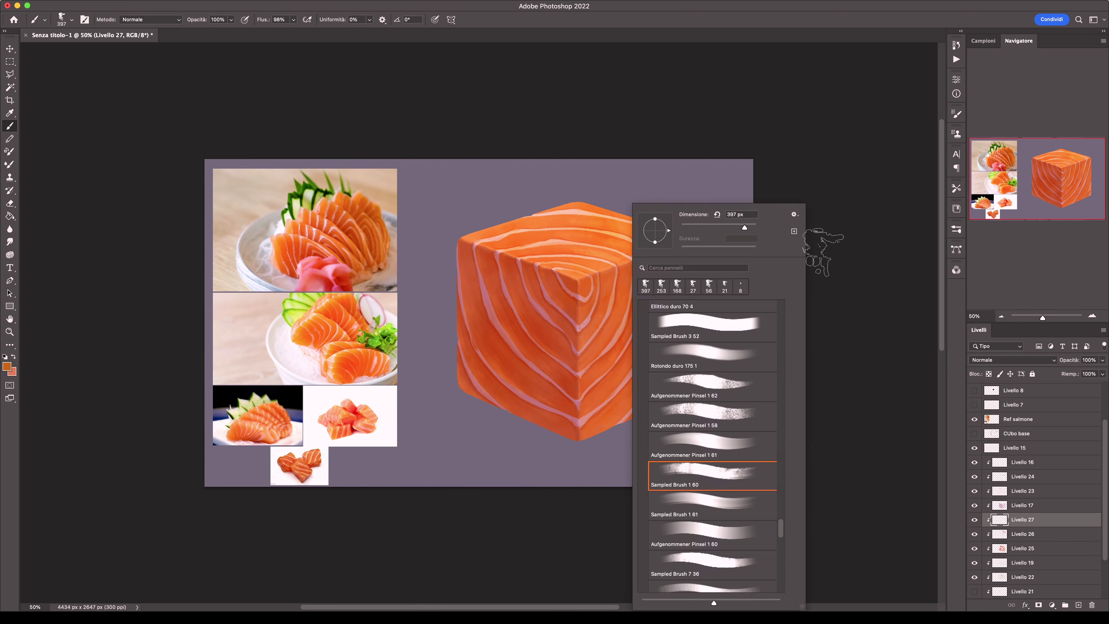
left_click(916, 312)
left_click_drag(611, 232, 676, 227)
left_click(1012, 360)
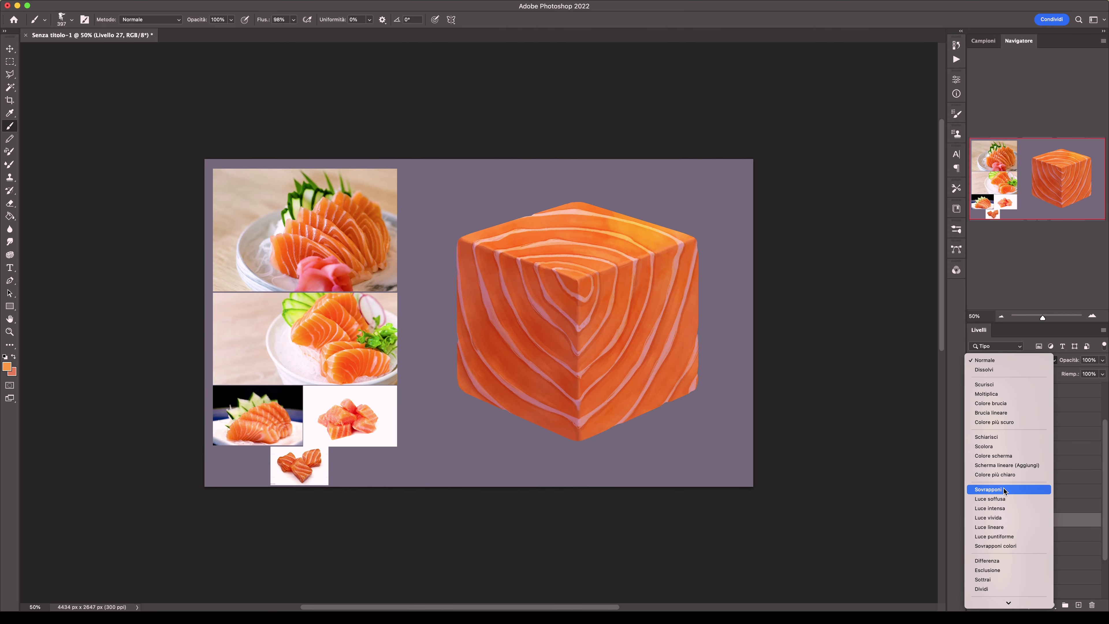
left_click(990, 498)
key("ctrl+plus")
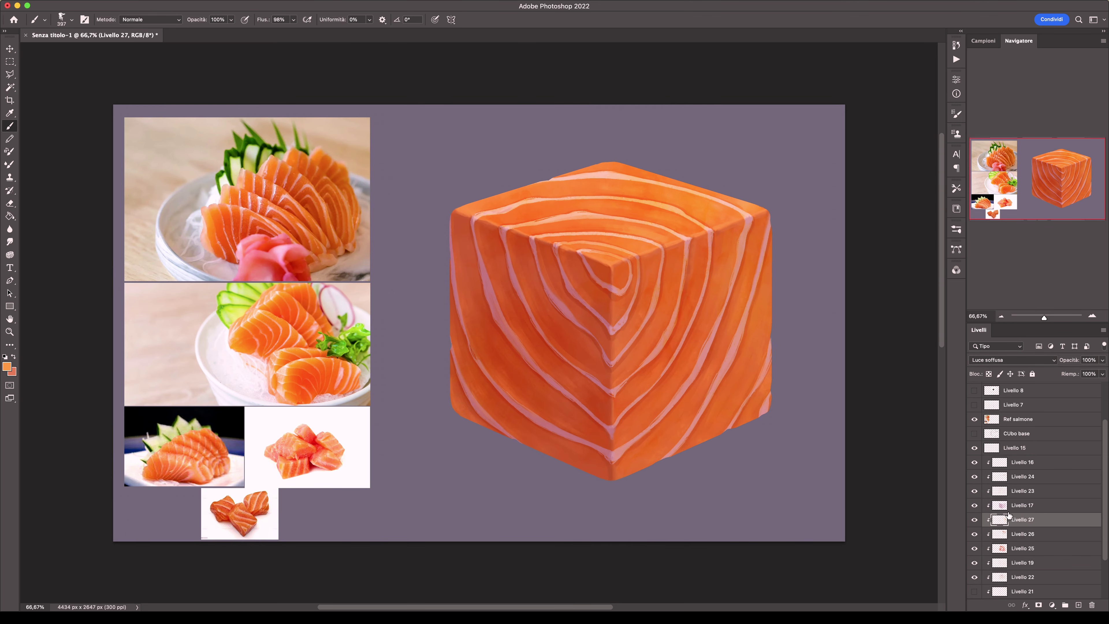
Resize the brush to about 23 px and choose a pale pink #cb927b foreground colour.
right_click(634, 222)
left_click_drag(635, 222, 638, 222)
left_click(7, 366)
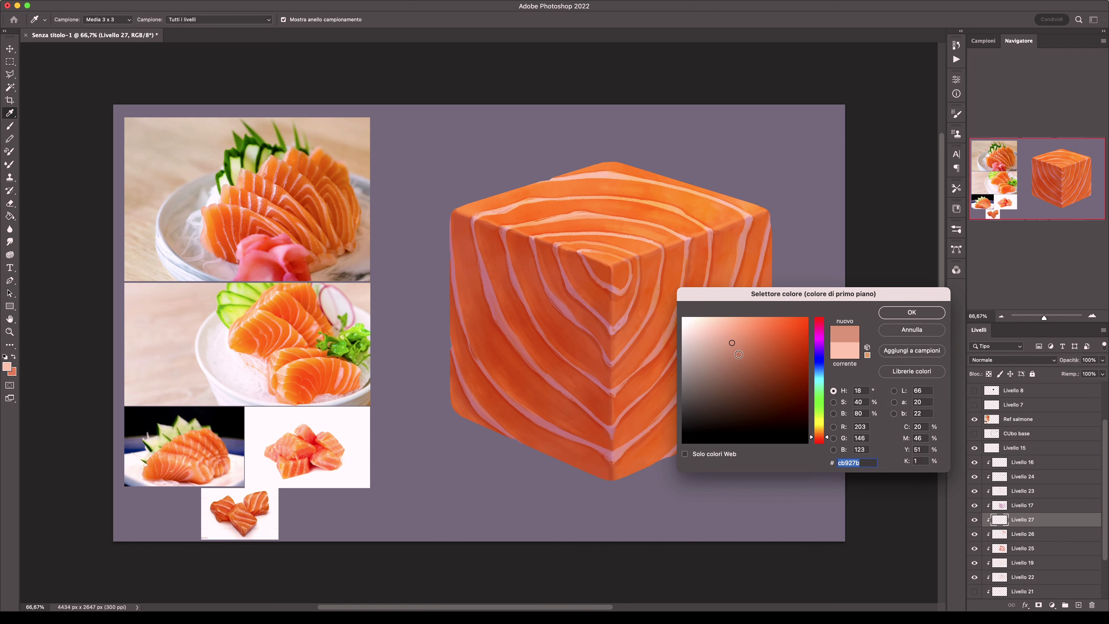
key("Return")
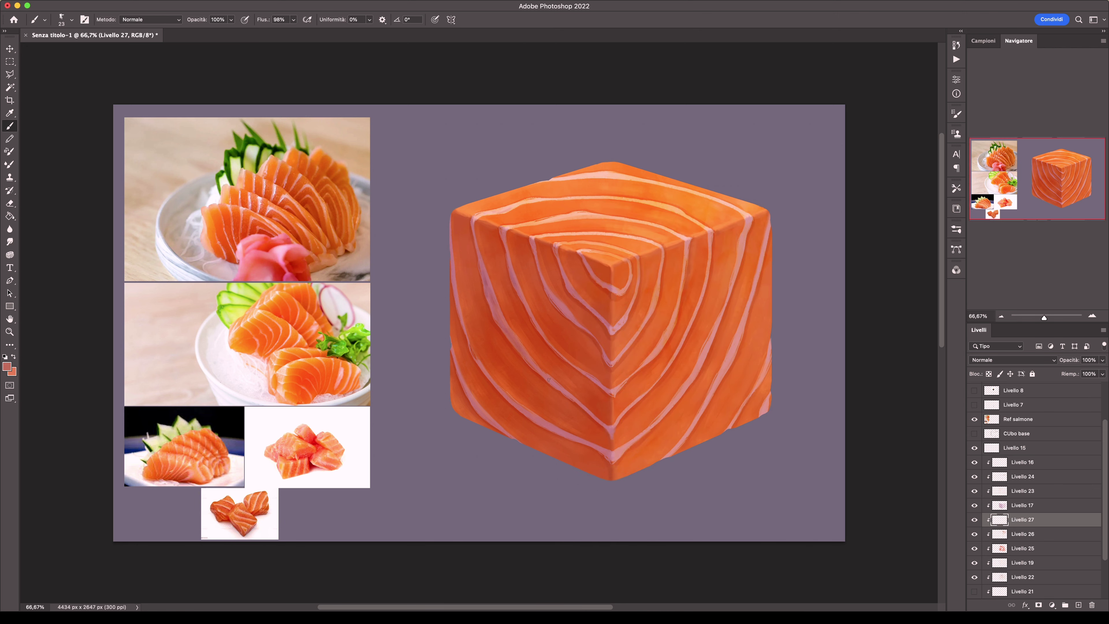
Stroke the lower-left and right-face fat stripes, then add clipped Livello 28 at 73% opacity.
left_click_drag(498, 391, 593, 443)
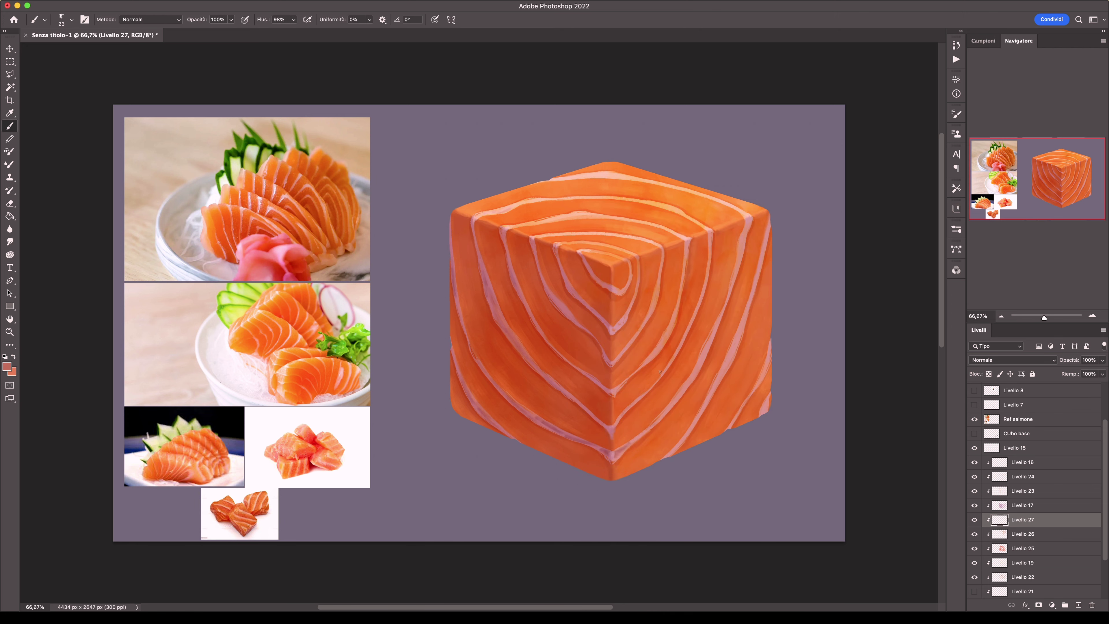
left_click_drag(699, 360, 716, 323)
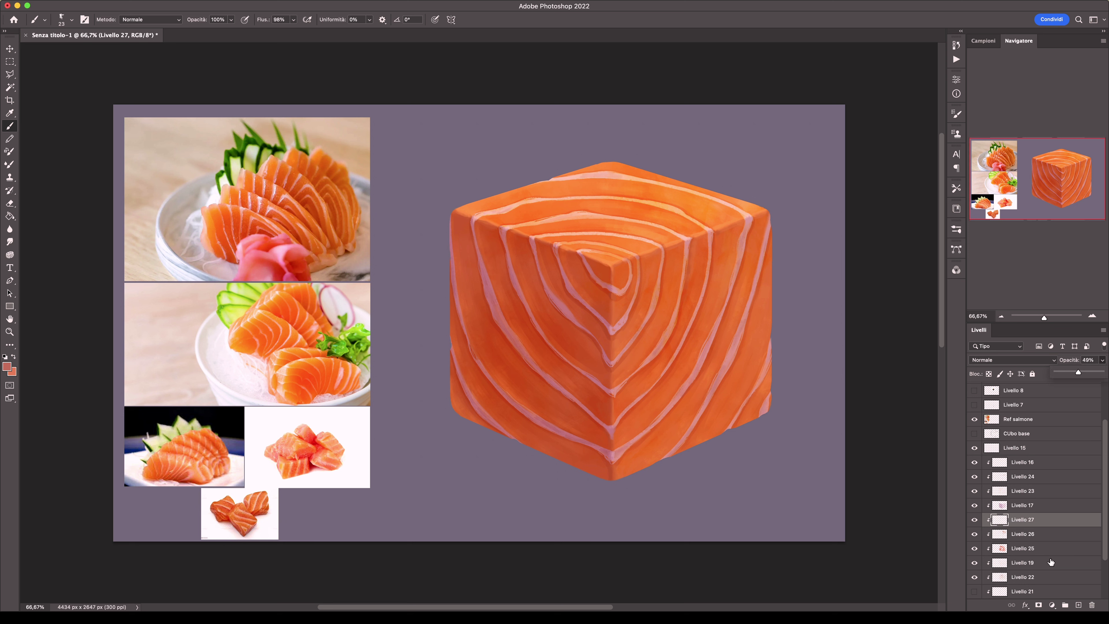
key("super+shift+alt+n")
left_click(590, 186, "alt")
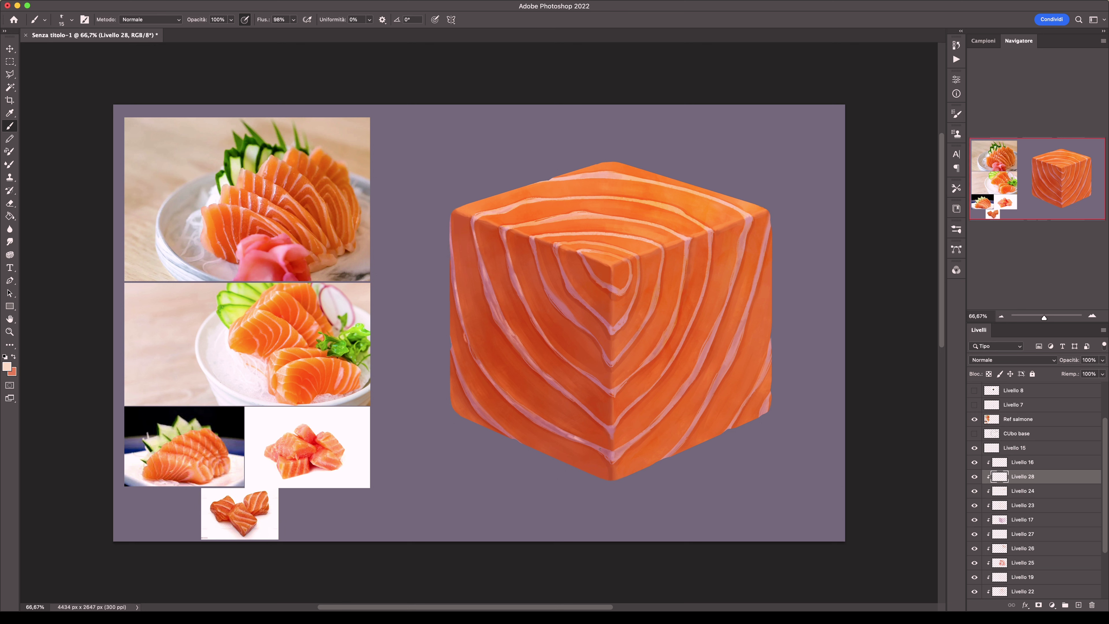
left_click_drag(1102, 360, 1086, 376)
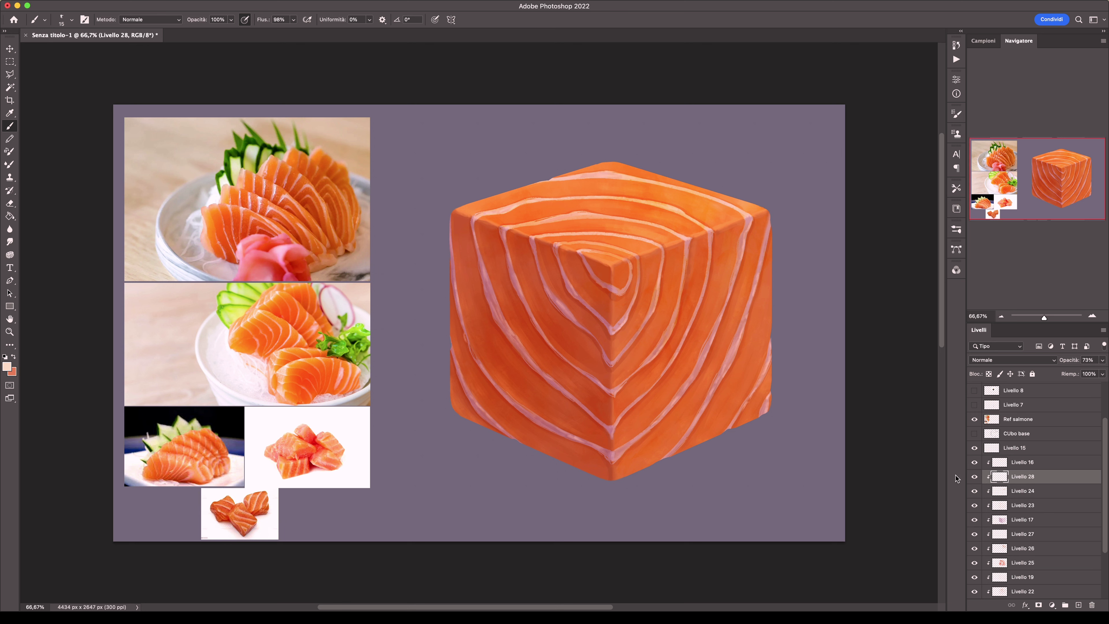
On new layer Livello 29, paint light pink streaks on the right face at 80% brush opacity.
left_click(1078, 605)
key("8")
left_click_drag(736, 222, 736, 243)
left_click_drag(675, 418, 647, 466)
key("e")
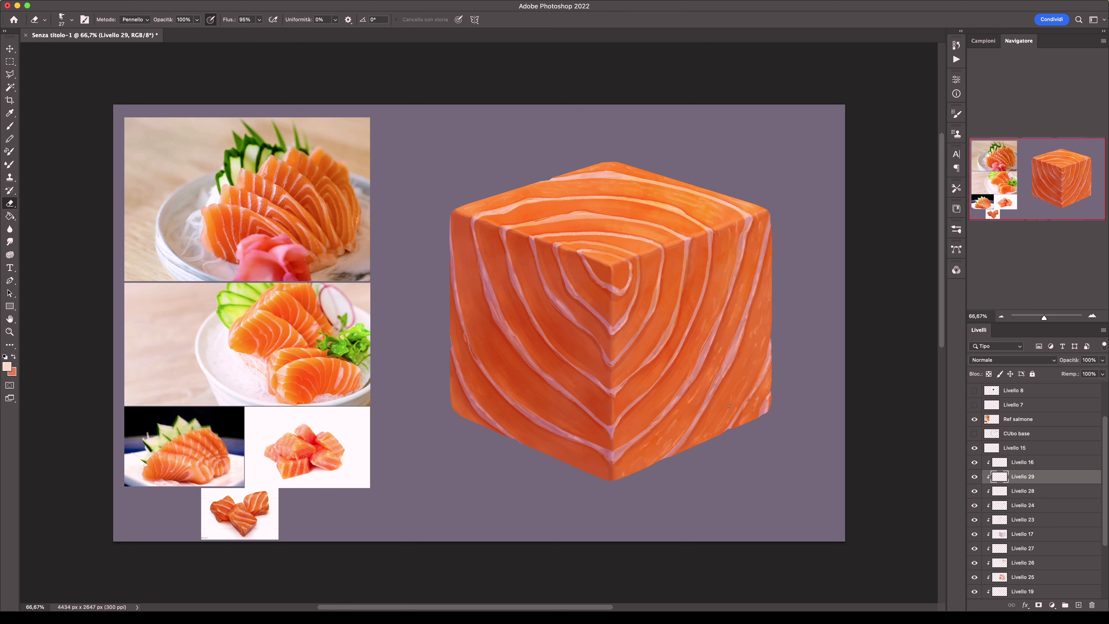
key("b")
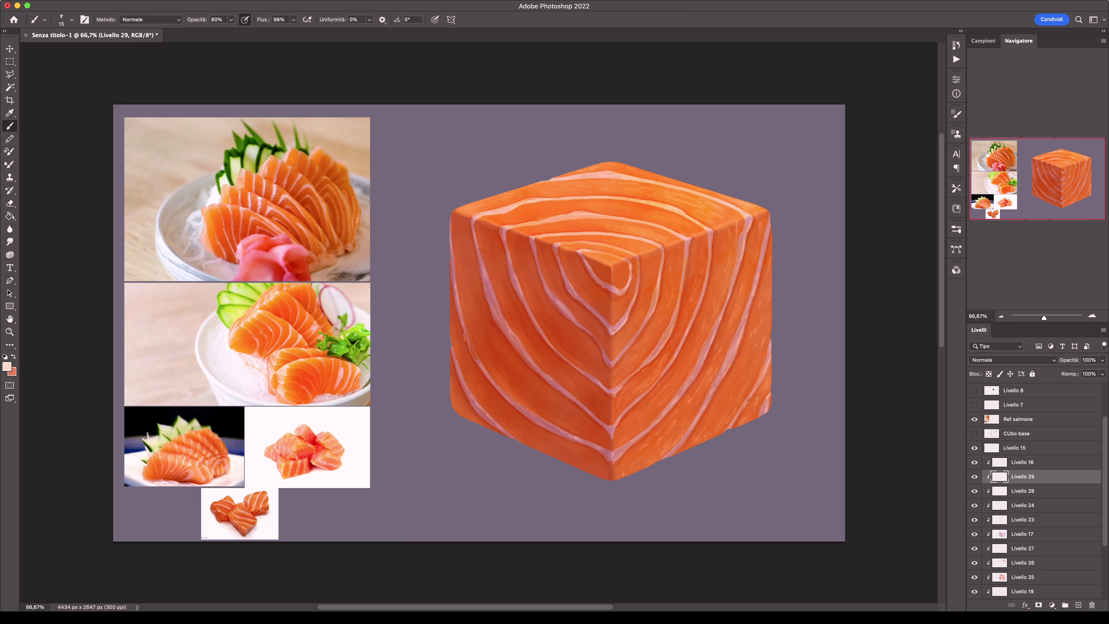
Enlarge the eraser to 58 px, then paint a light pink stroke along a fat stripe.
key("e")
key("b")
key("e")
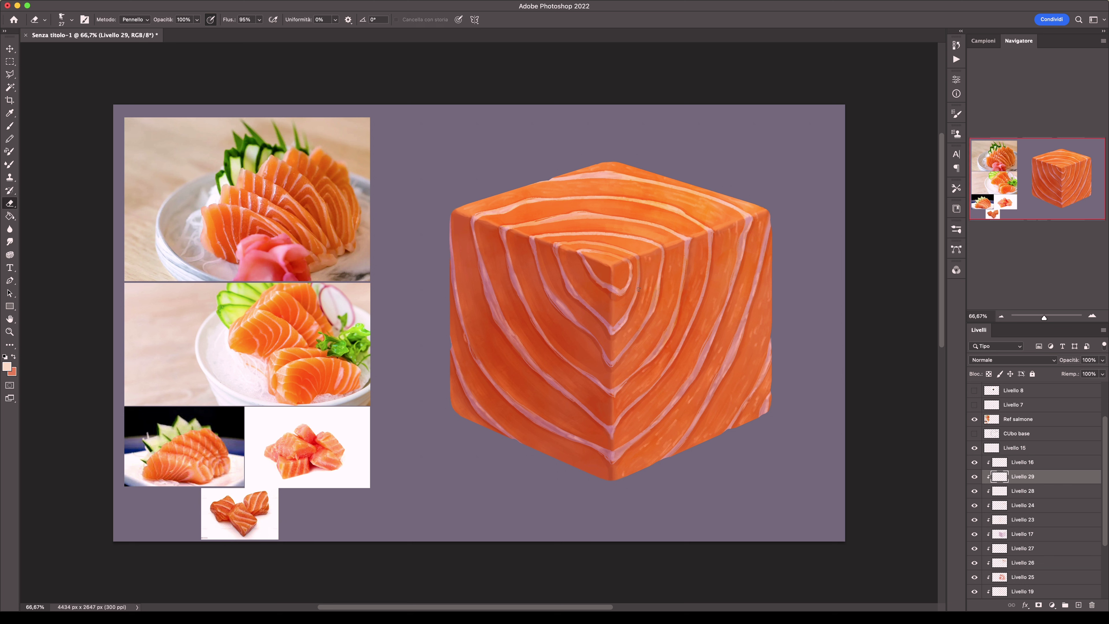
key("bracketright")
key("bracketright")
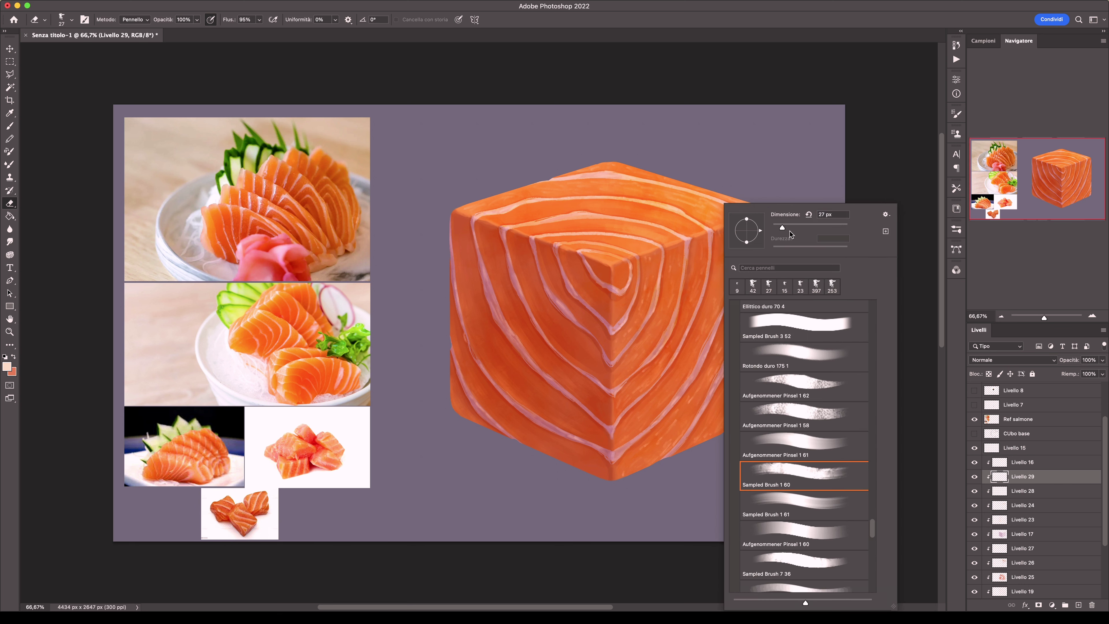
key("bracketright")
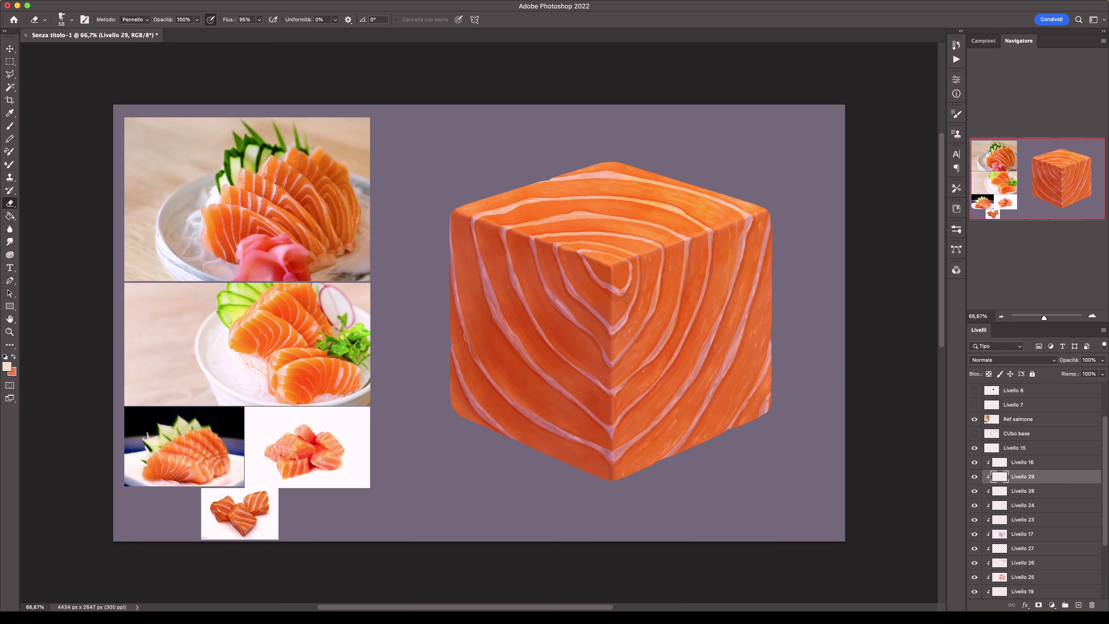
key("b")
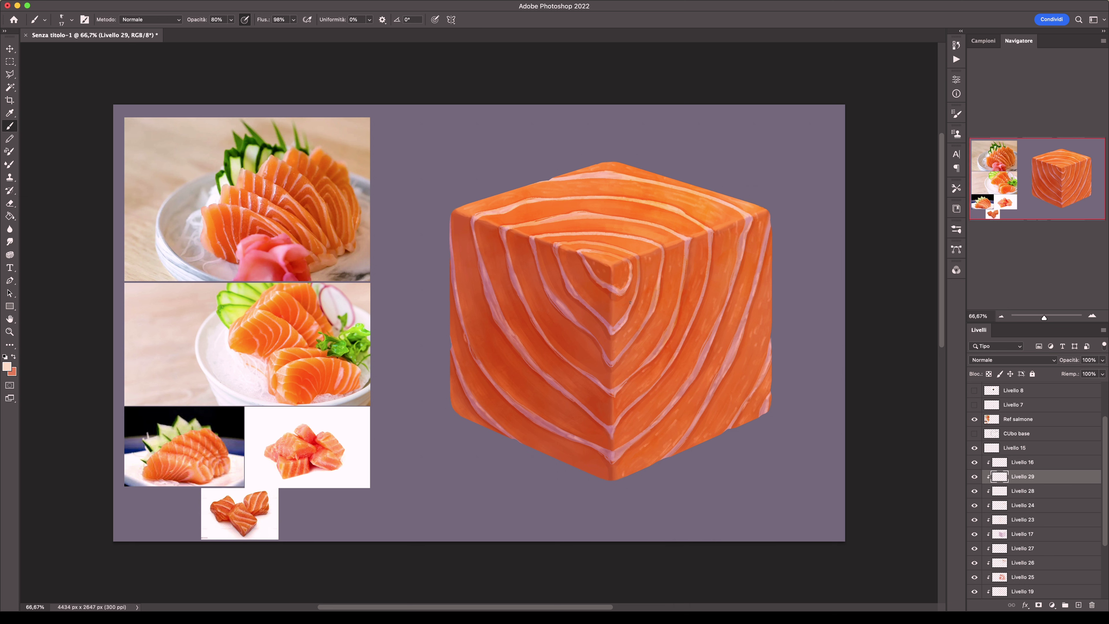
left_click_drag(683, 250, 672, 355)
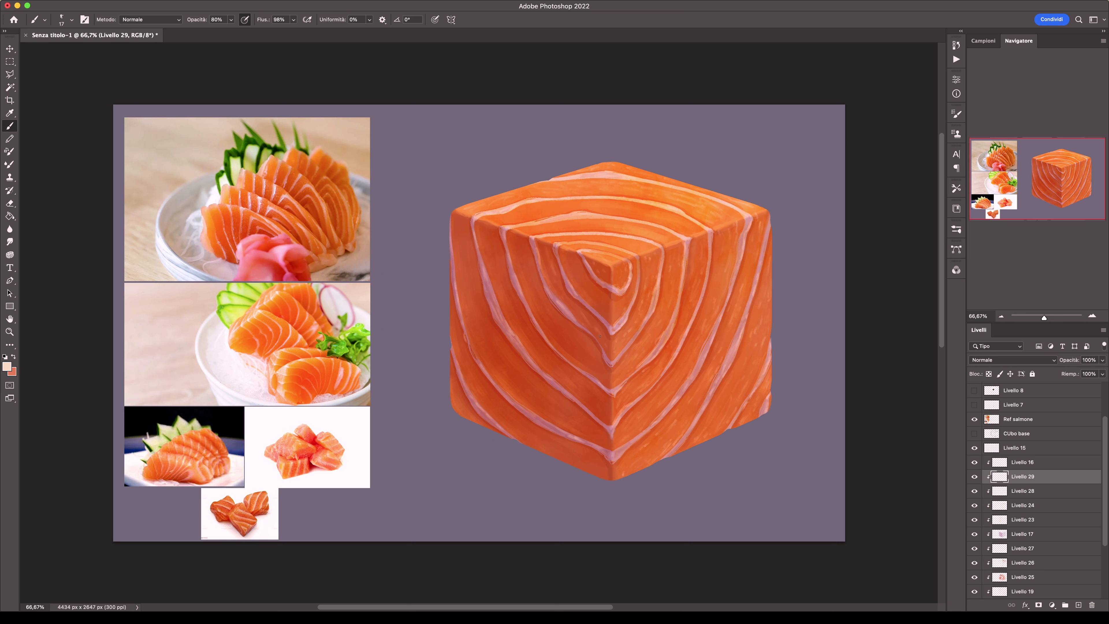
Sample three colours from the cube's stripes and switch to the Eraser.
left_click(518, 254, "alt")
left_click(574, 343, "alt")
left_click(580, 383, "alt")
key("e")
key("super+minus")
key("super+minus")
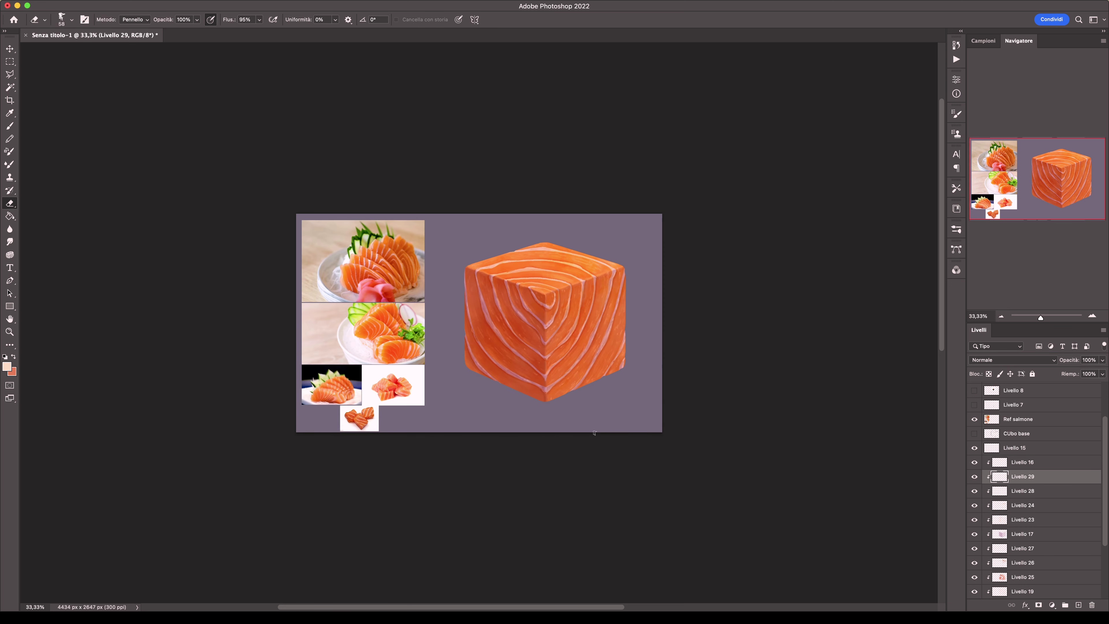
key("super+plus")
Toggle between Brush and Eraser and zoom in closer on the cube.
key("b")
key("e")
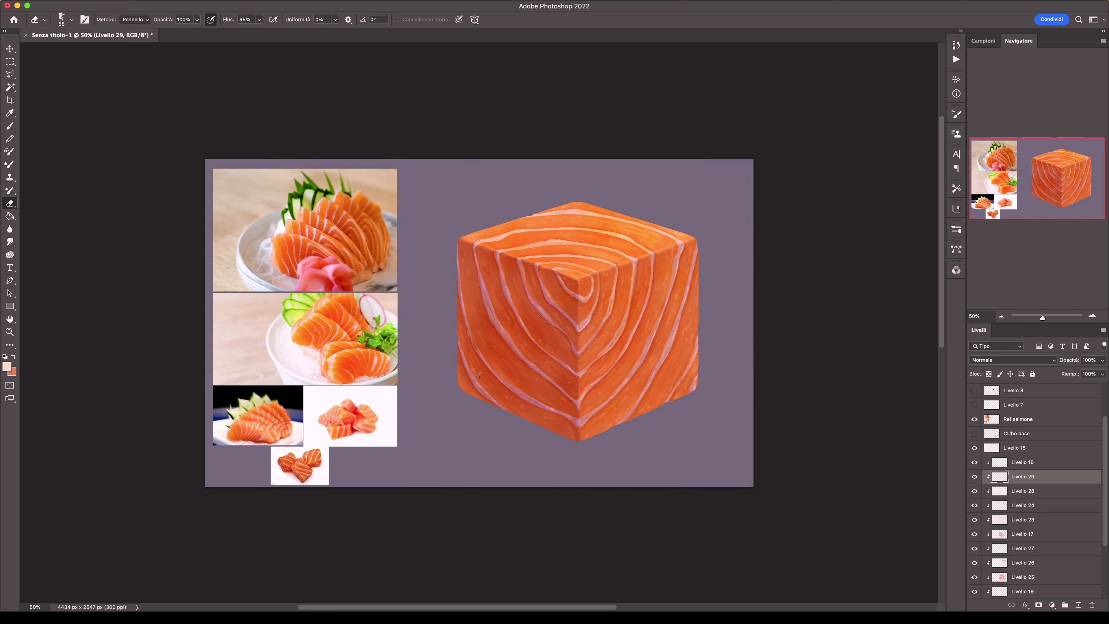
key("b")
key("e")
key("super+plus")
key("b")
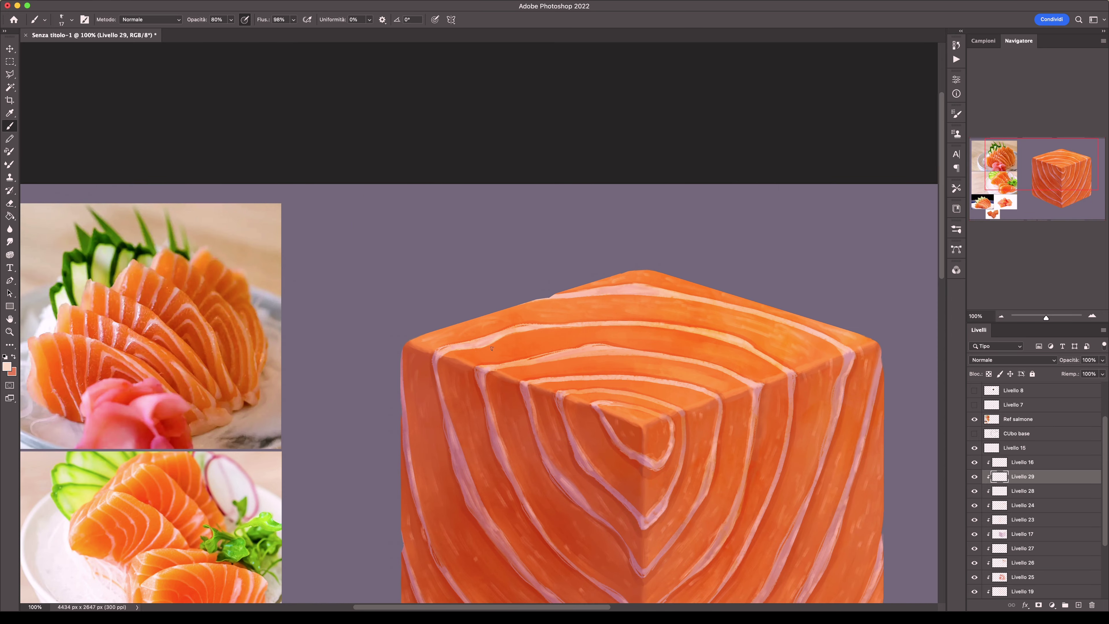
key("super+plus")
Add a new layer with the textured sampled brush at 8 px, framing the cube's top corner.
left_click(1078, 606)
right_click(537, 202)
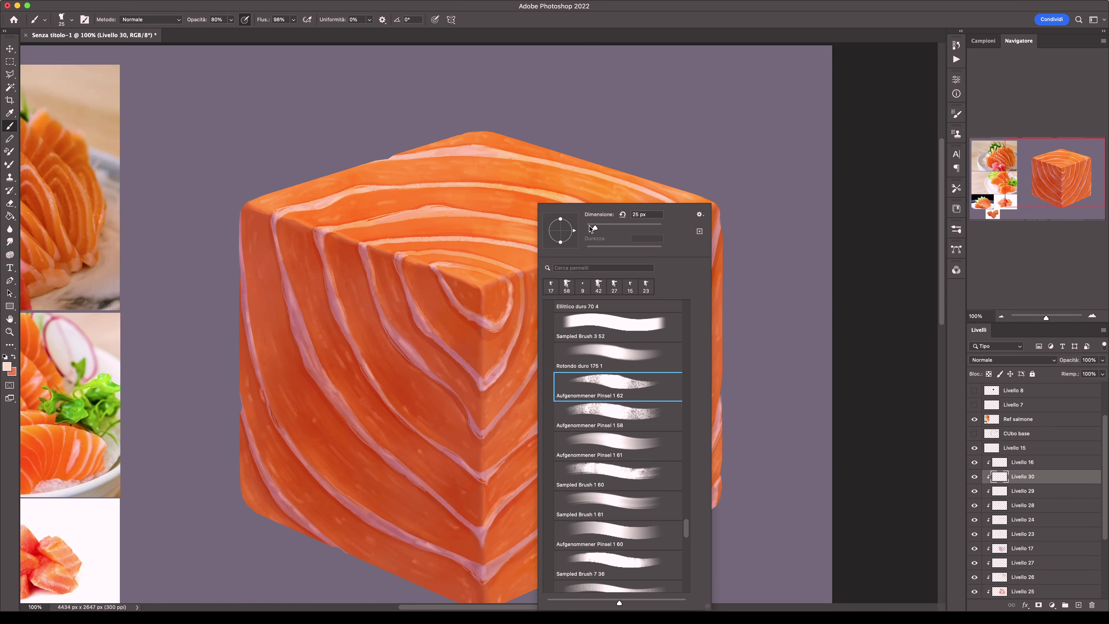
double_click(618, 387)
key("super+plus")
key("super+minus")
key("super+minus")
key("super+plus")
key("super+plus")
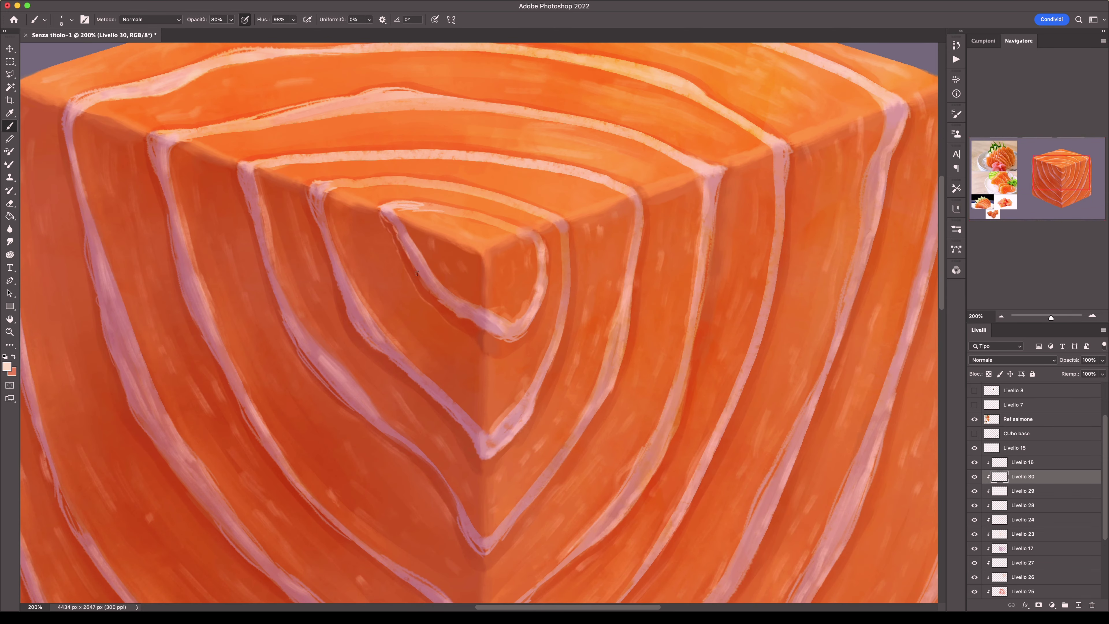
left_click_drag(450, 311, 143, 227)
key("super+minus")
key("super+minus")
key("super+plus")
key("super+plus")
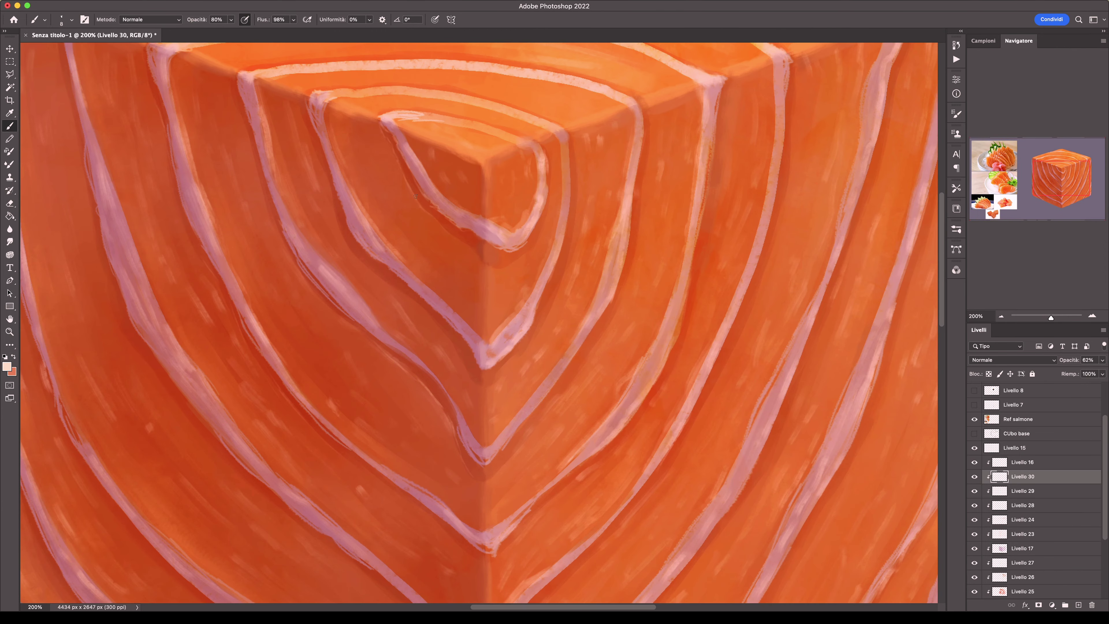
left_click_drag(335, 362, 405, 336)
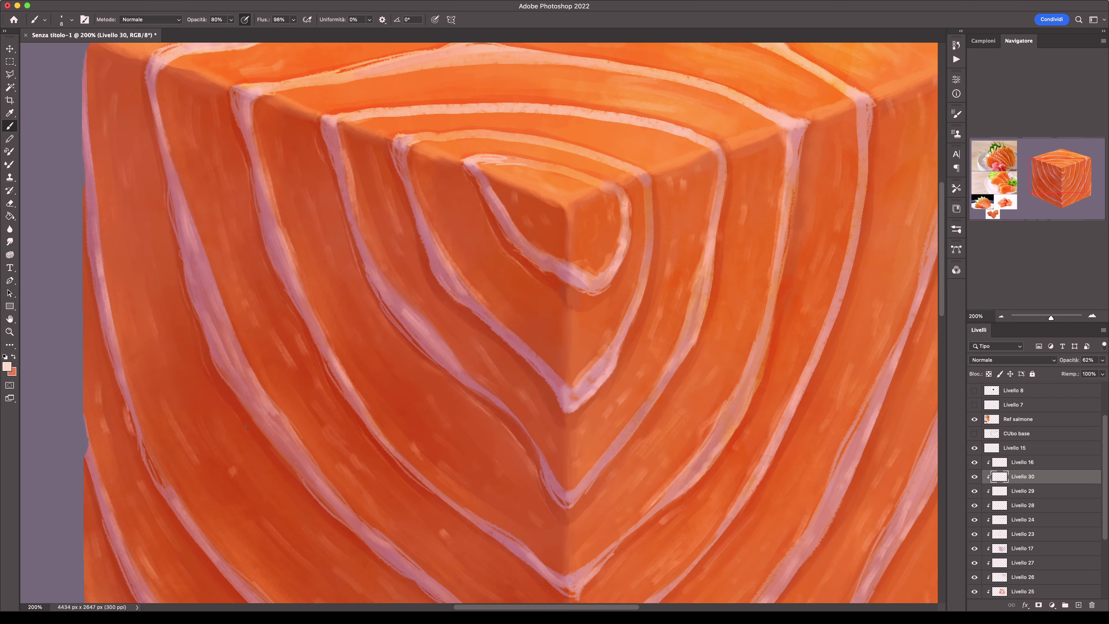
Set the edge-stroke layer's opacity to 76%.
scroll(246, 427, "down", 10)
key("super+minus")
key("super+minus")
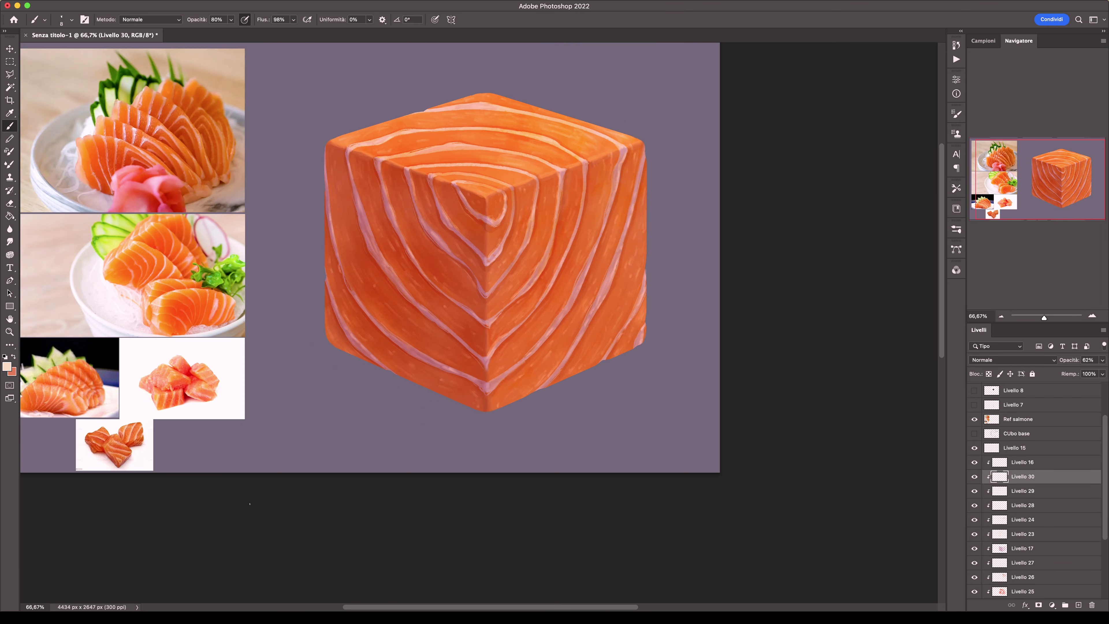
key("7")
key("6")
key("super+plus")
key("super+plus")
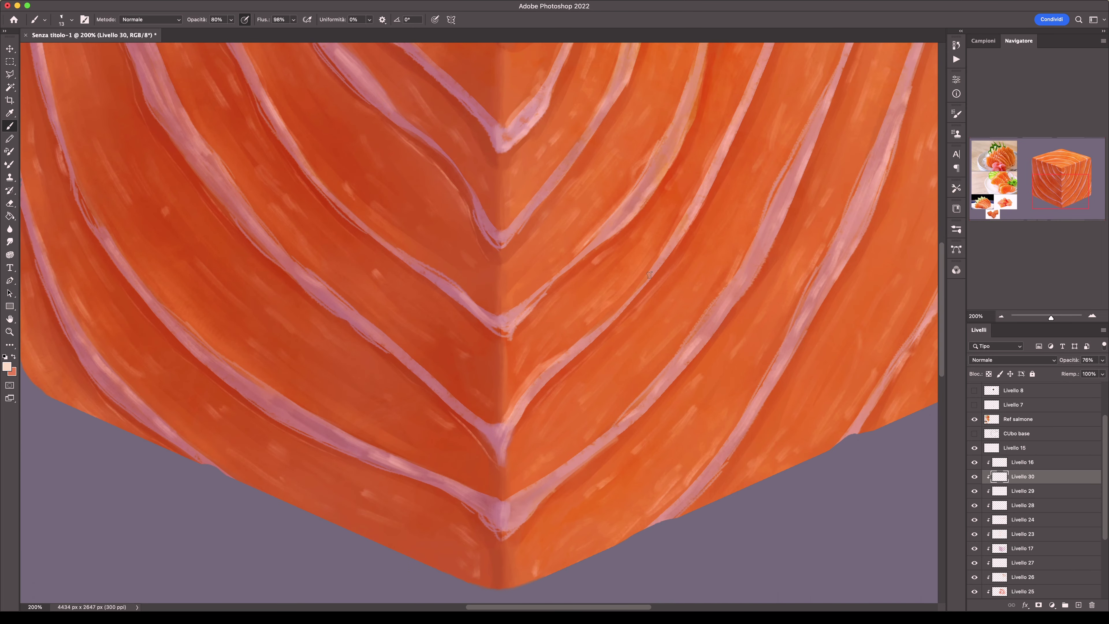
scroll(672, 299, "right", 10)
scroll(661, 147, "up", 10)
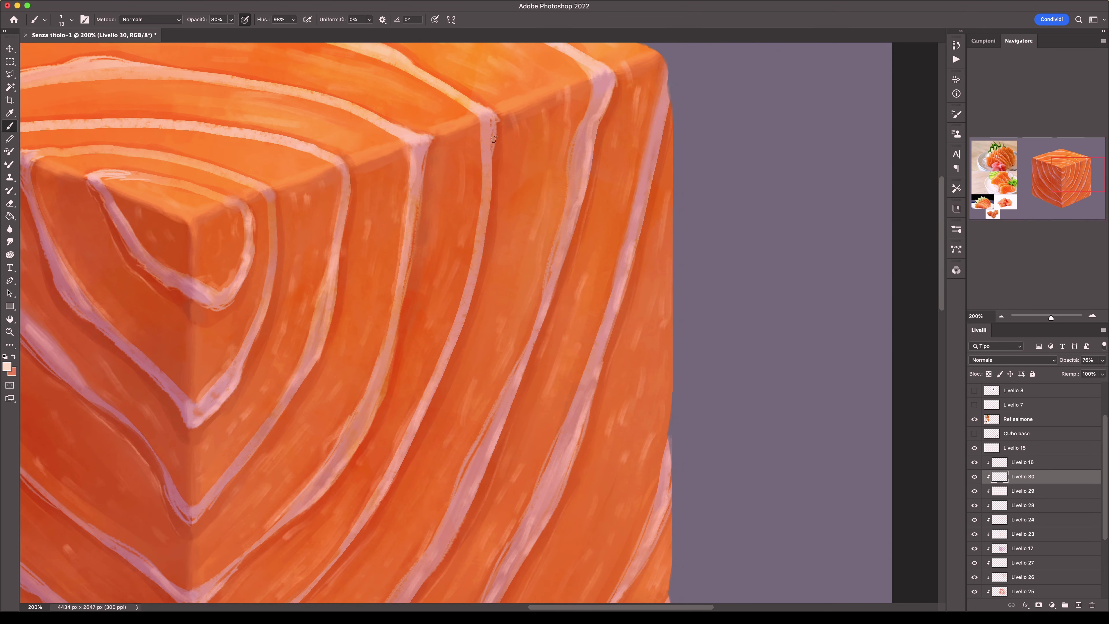
scroll(373, 493, "left", 5)
scroll(385, 463, "up", 8)
scroll(385, 463, "left", 5)
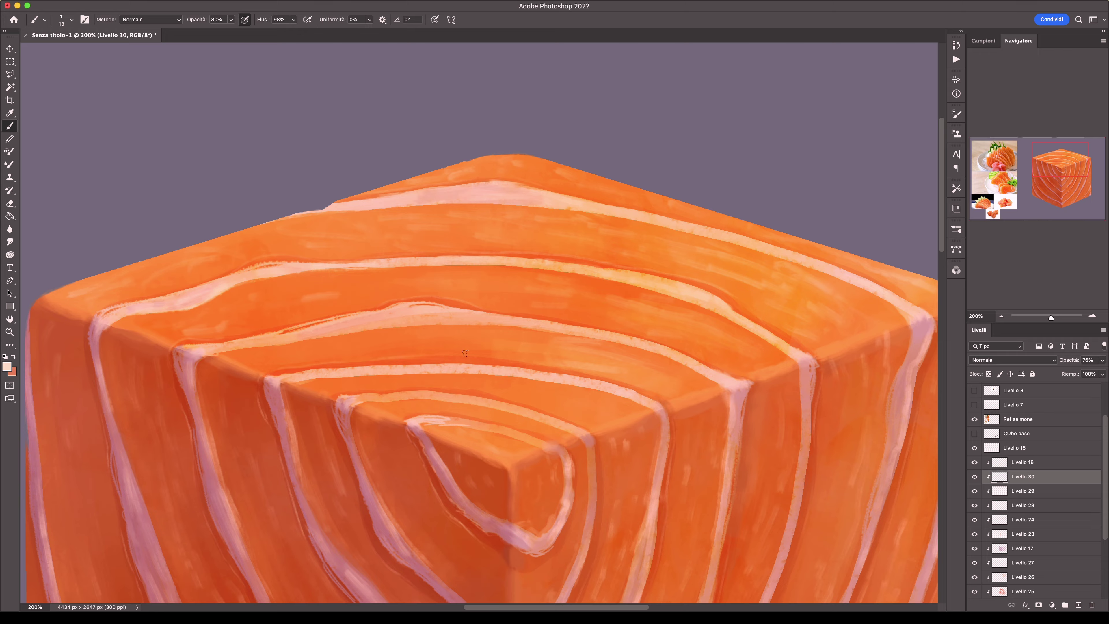
Zoom to 100% on the cube and resize the brush from 30 px down to 12 px.
key("ctrl+0")
key("ctrl+1")
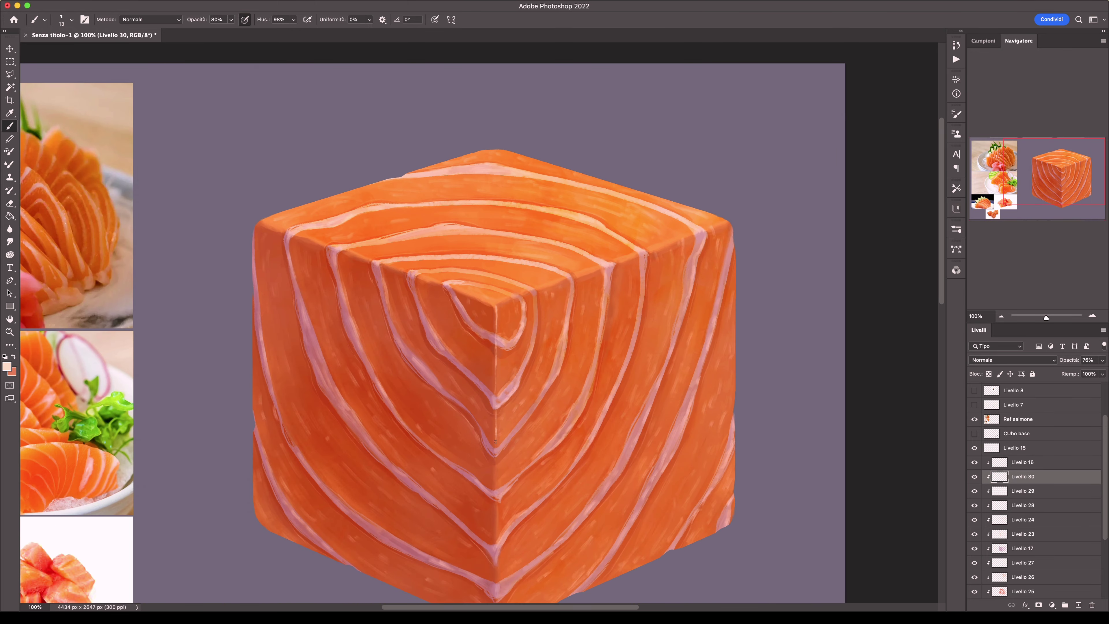
scroll(496, 494, "down", 5)
key("ctrl+minus")
key("ctrl+minus")
key("ctrl+1")
right_click(511, 203)
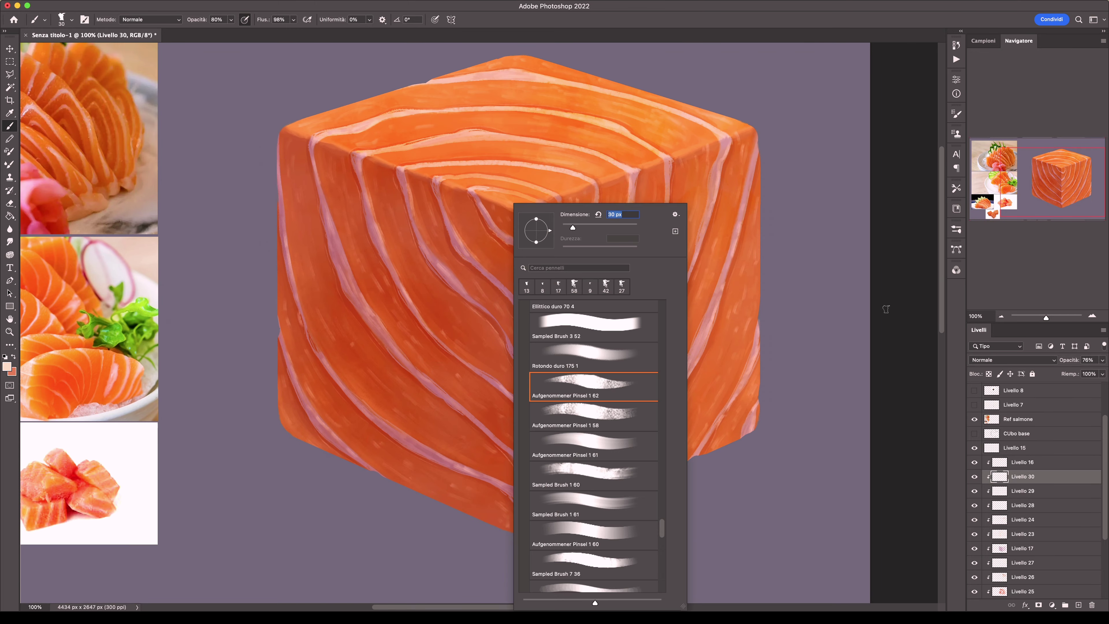
key("Return")
key("ctrl+minus")
key("ctrl+plus")
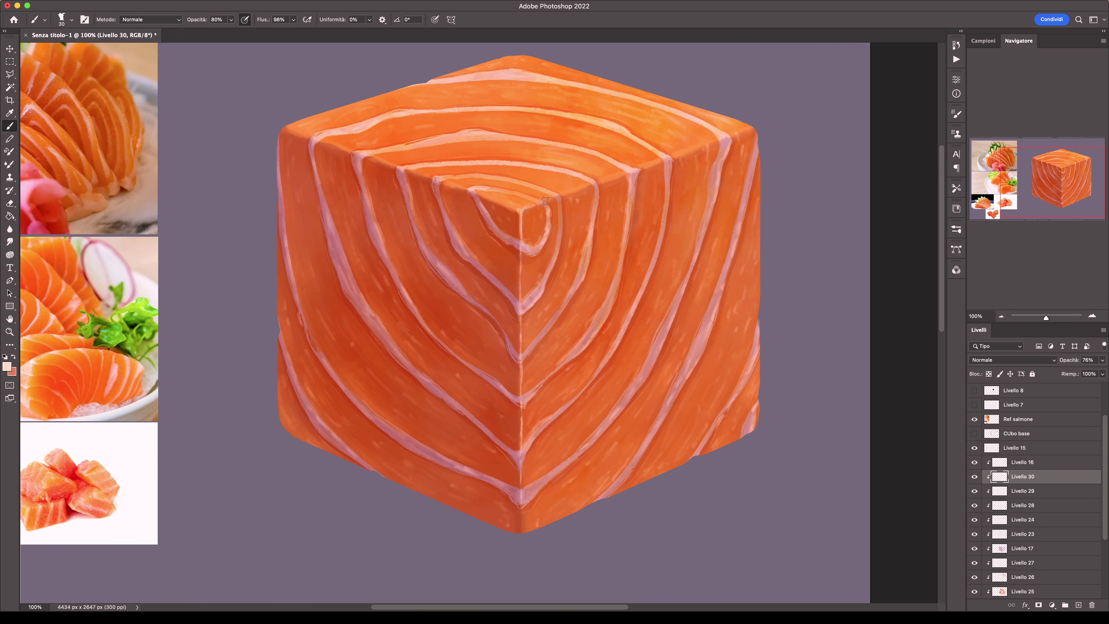
right_click(544, 201)
key("Return")
Paint thin light strokes along the cube's upper-left edge and right edge.
key("ctrl+minus")
key("ctrl+plus")
left_click_drag(278, 291, 298, 302)
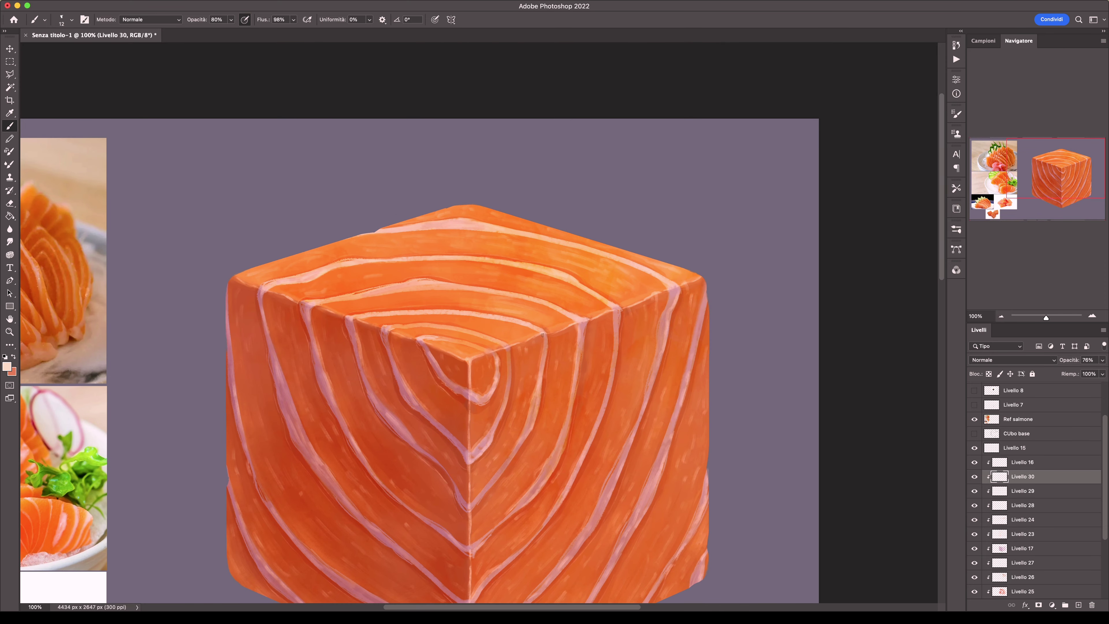
scroll(543, 336, "down", 5)
scroll(542, 336, "right", 2)
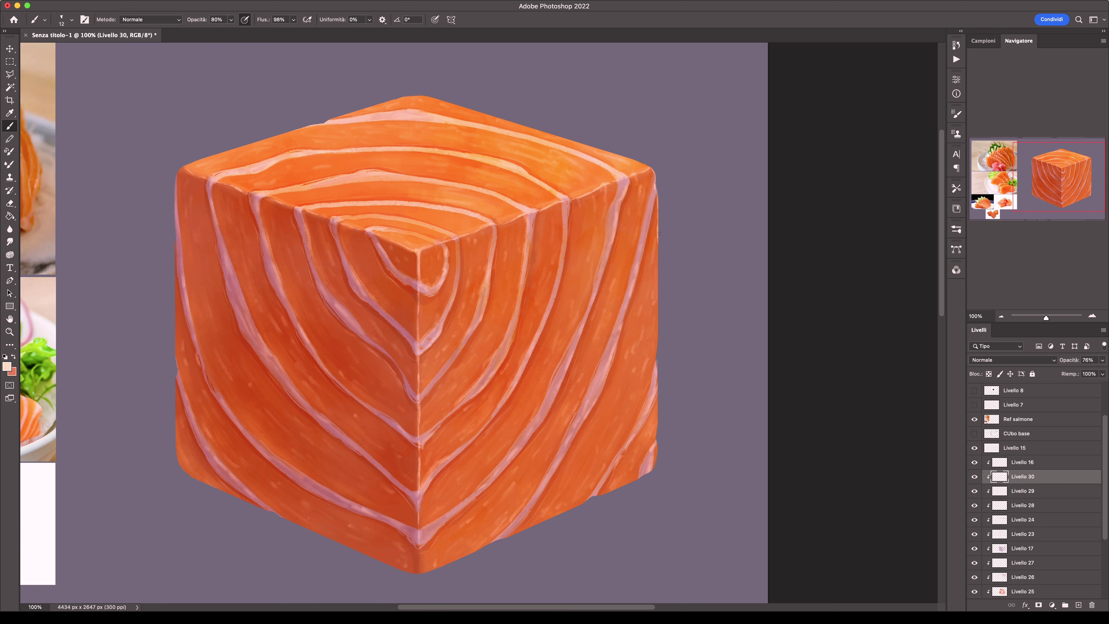
left_click_drag(657, 383, 657, 419)
Paint thin highlights down the left edge and along the top-left edge, then add Livello 31.
key("super+minus")
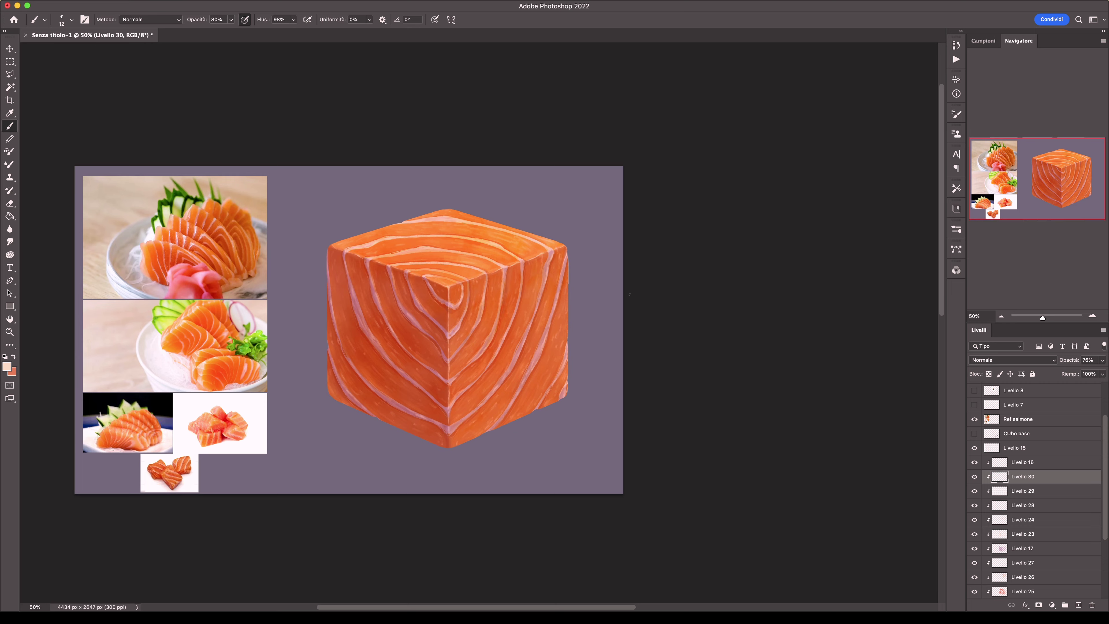
key("super+plus")
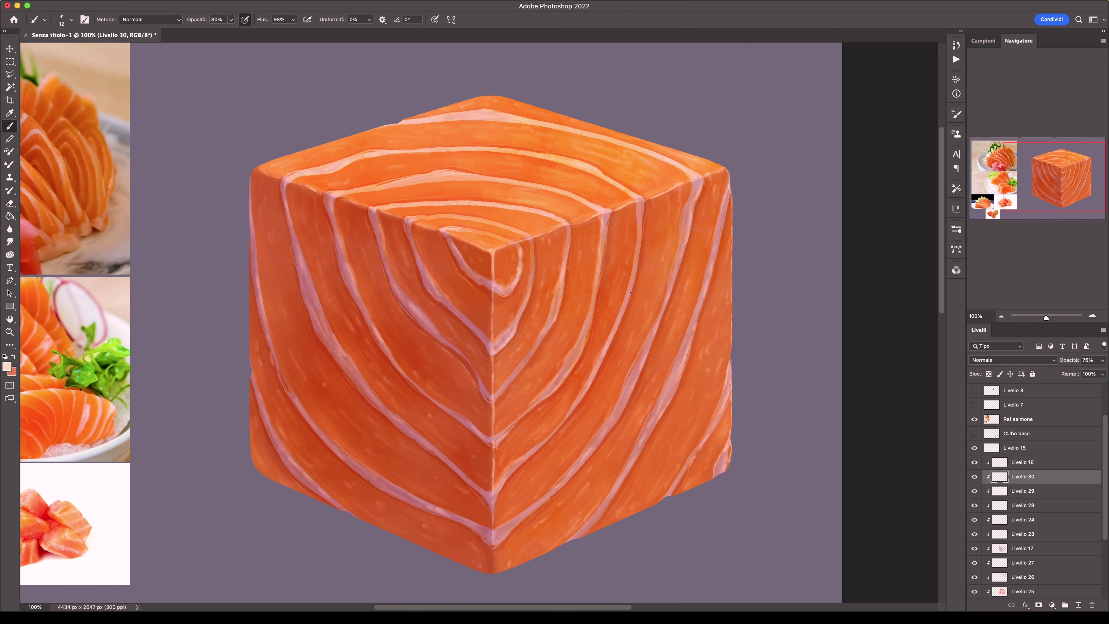
left_click_drag(251, 179, 251, 465)
left_click_drag(311, 148, 272, 159)
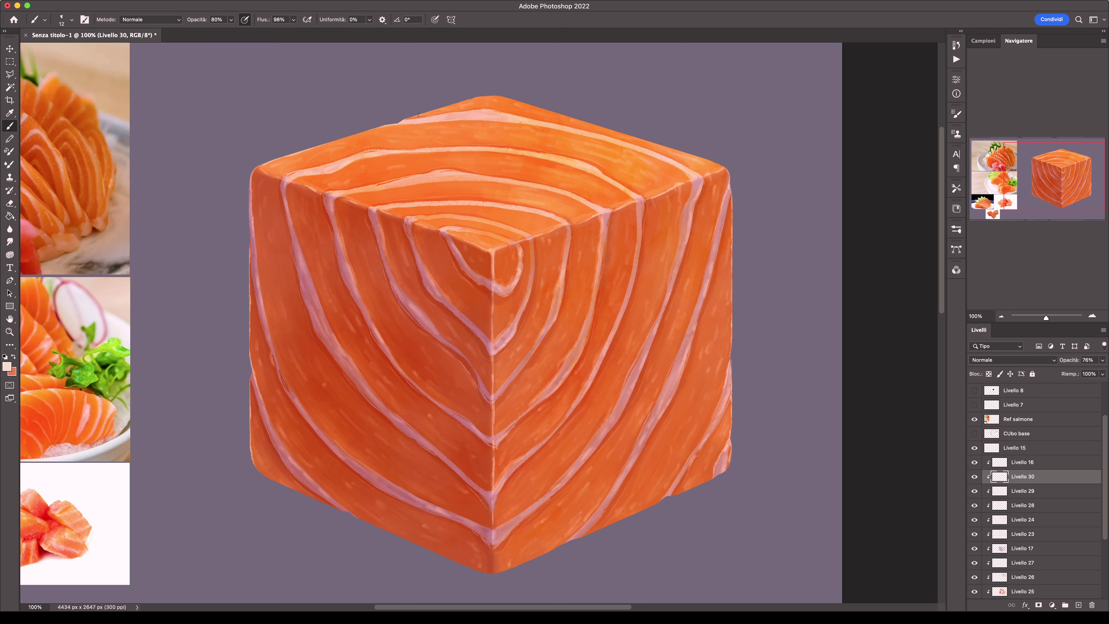
key("super+minus")
key("super+plus")
key("super+alt+shift+n")
Paint light highlights on the cube's top face, duplicate the layer, and apply a 0.7 px blur.
key("super+minus")
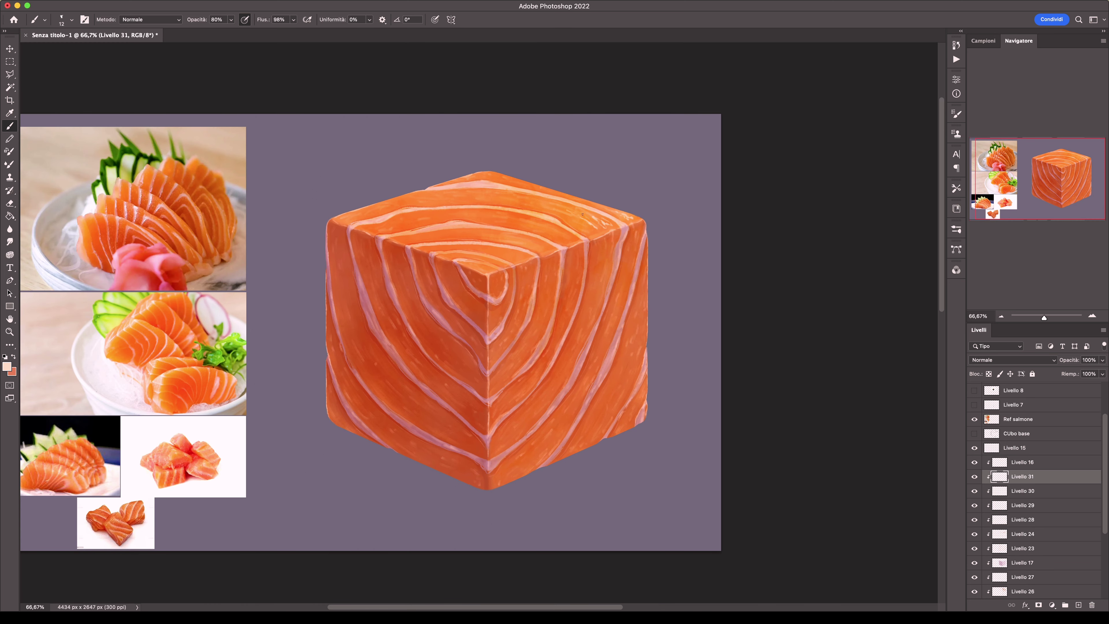
left_click_drag(572, 230, 553, 239)
mouse_move(556, 218)
left_mouse_down()
mouse_move(521, 228)
mouse_move(500, 202)
left_mouse_up()
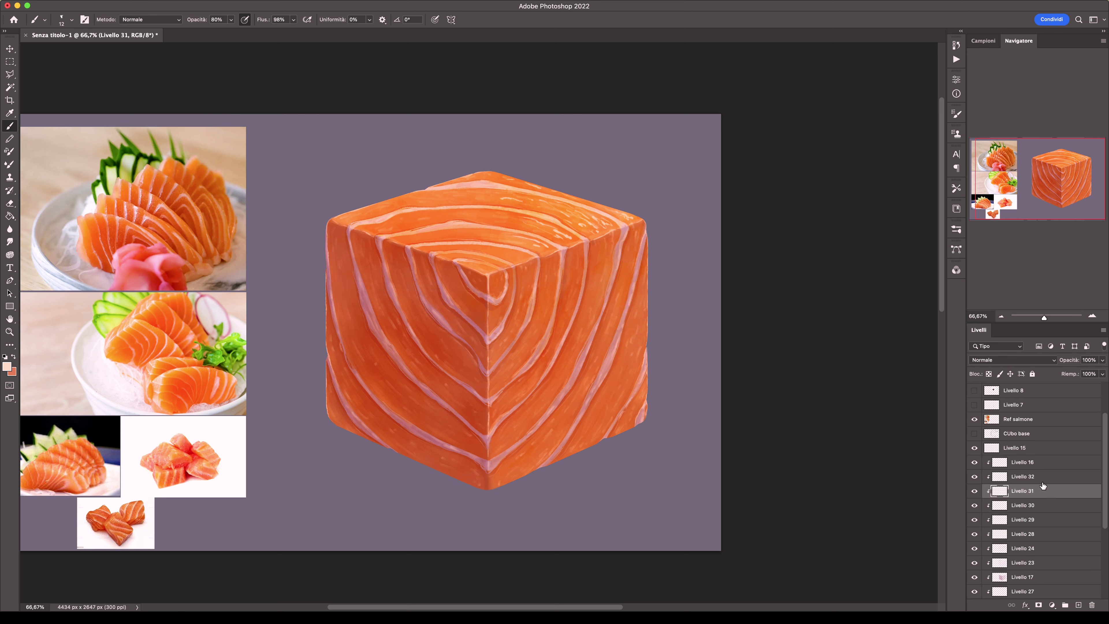
key("super+j")
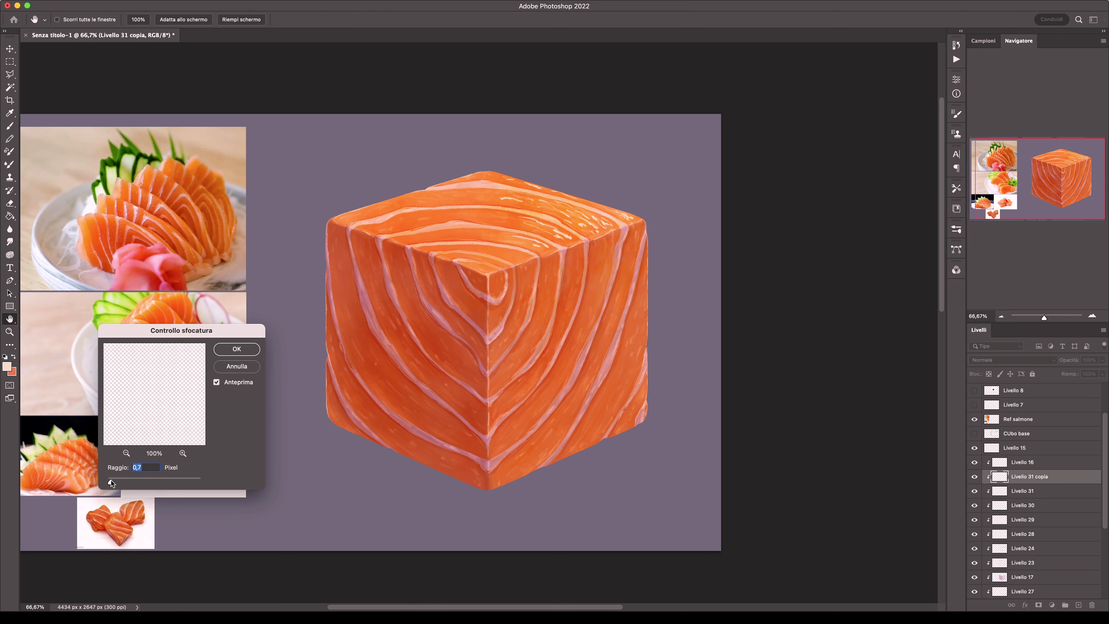
key("Return")
Blend the copy additively, then dab orange on the cube's top in a Schema lineare (Aggiungi) layer.
left_click(1012, 359)
left_click(993, 456)
key("super+minus")
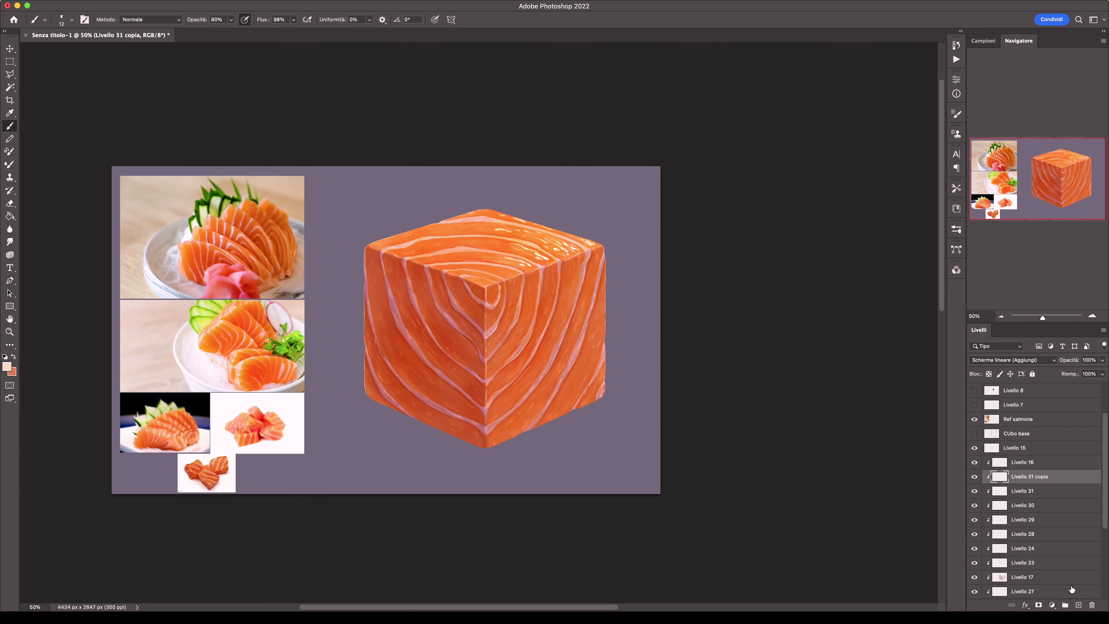
left_click(1078, 605)
key("Return")
key("b")
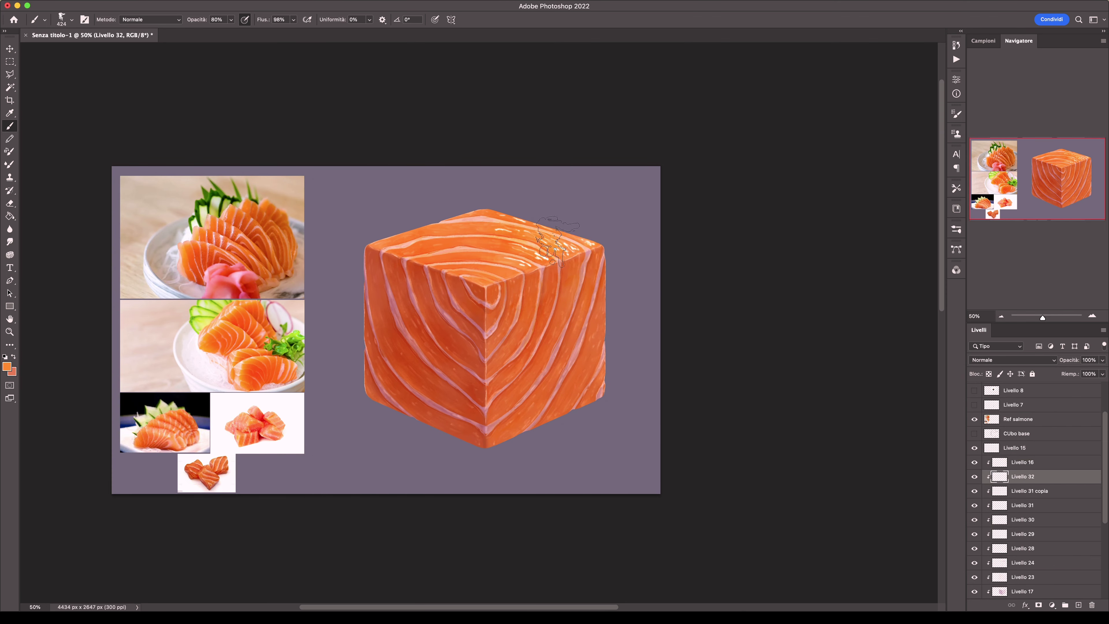
left_click(552, 247)
left_click(1011, 359)
left_click(1006, 465)
Sample a dark brown foreground colour and adjust the brush size.
key("i")
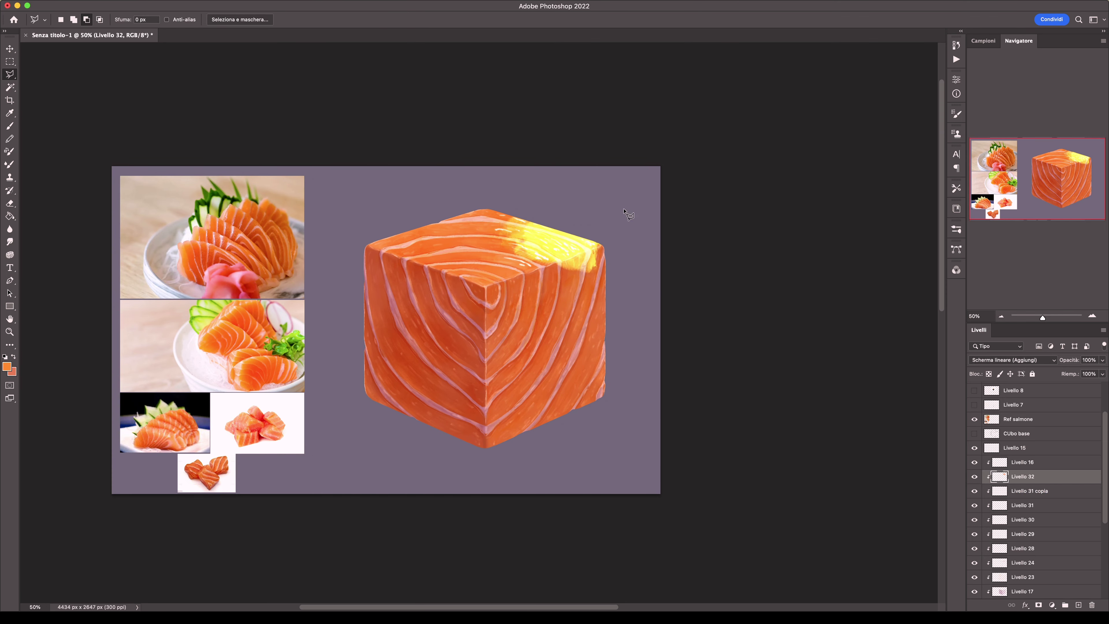
left_click(6, 366)
key("Return")
key("b")
right_click(572, 201)
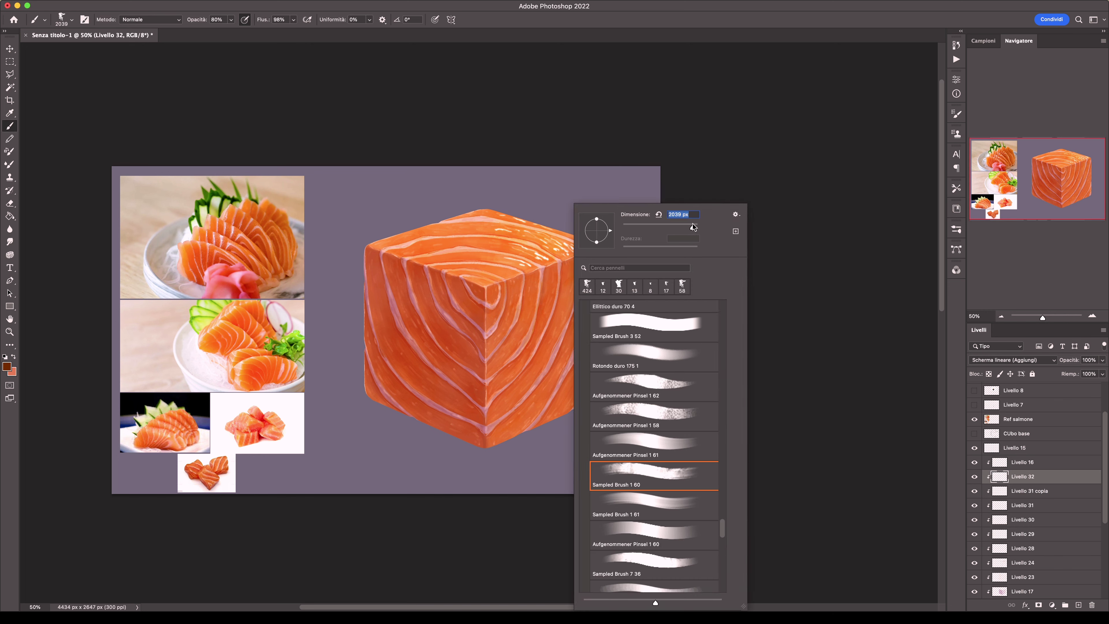
key("Escape")
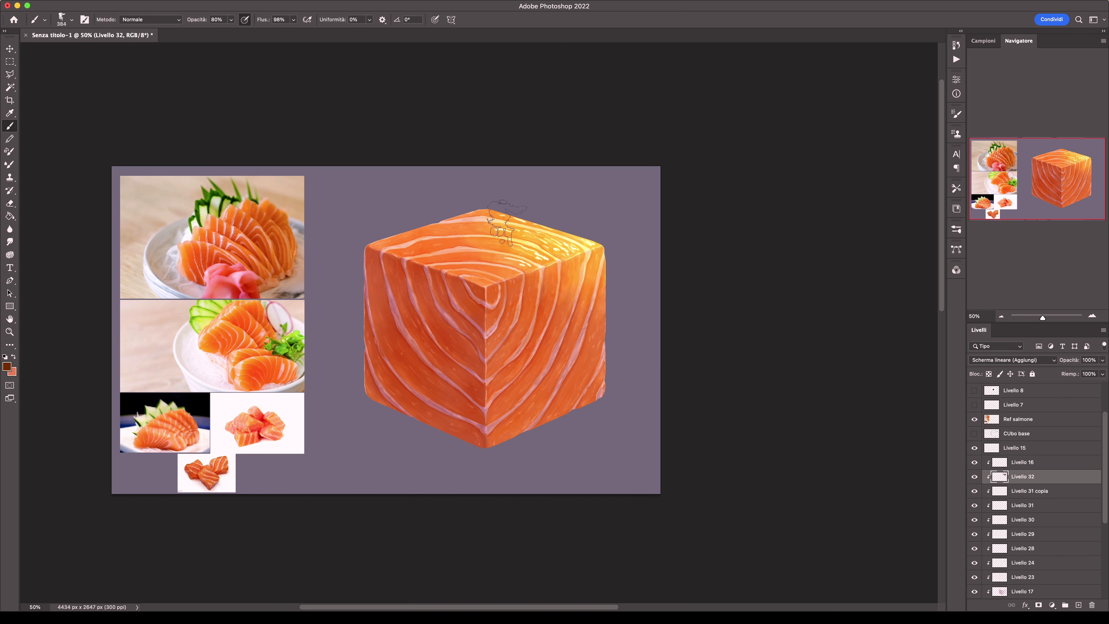
Preview Hue/Saturation on the latest paint layer with hue −10 and lightness +26.
key("e")
key("ctrl+minus")
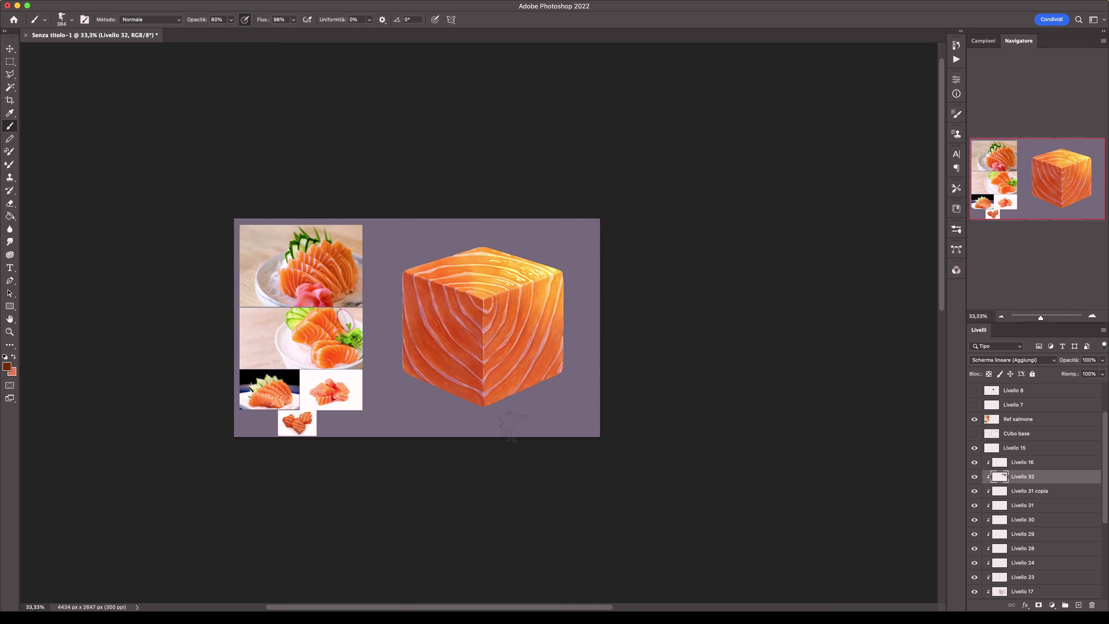
key("ctrl+u")
left_click_drag(810, 149, 806, 151)
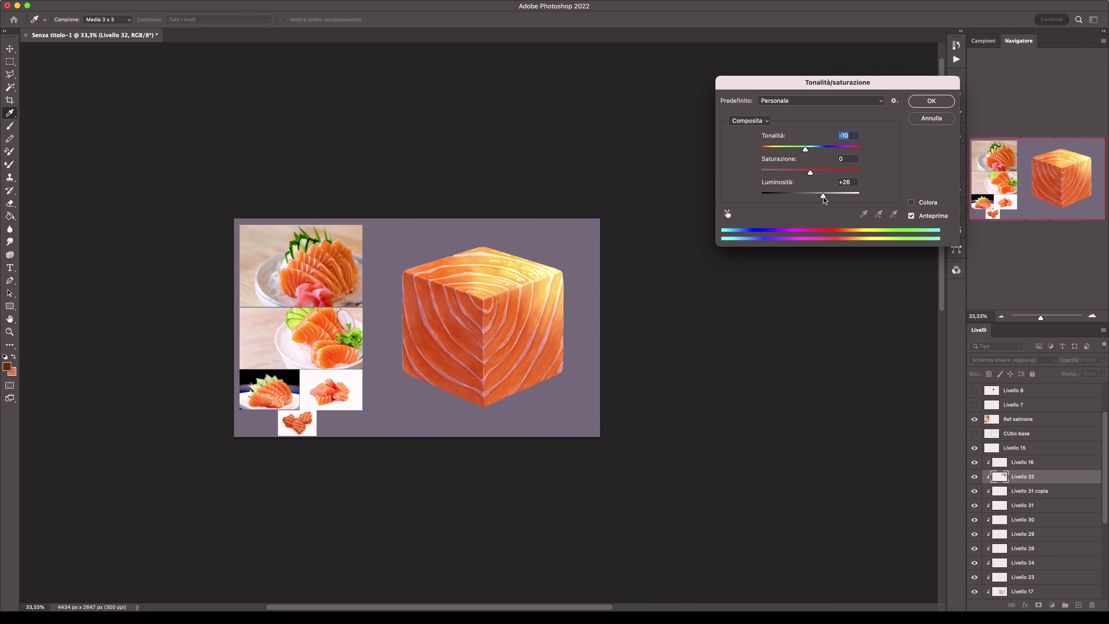
Confirm the hue change and add a Colore schermo layer with a textured brush.
key("Return")
key("b")
left_click(1079, 605)
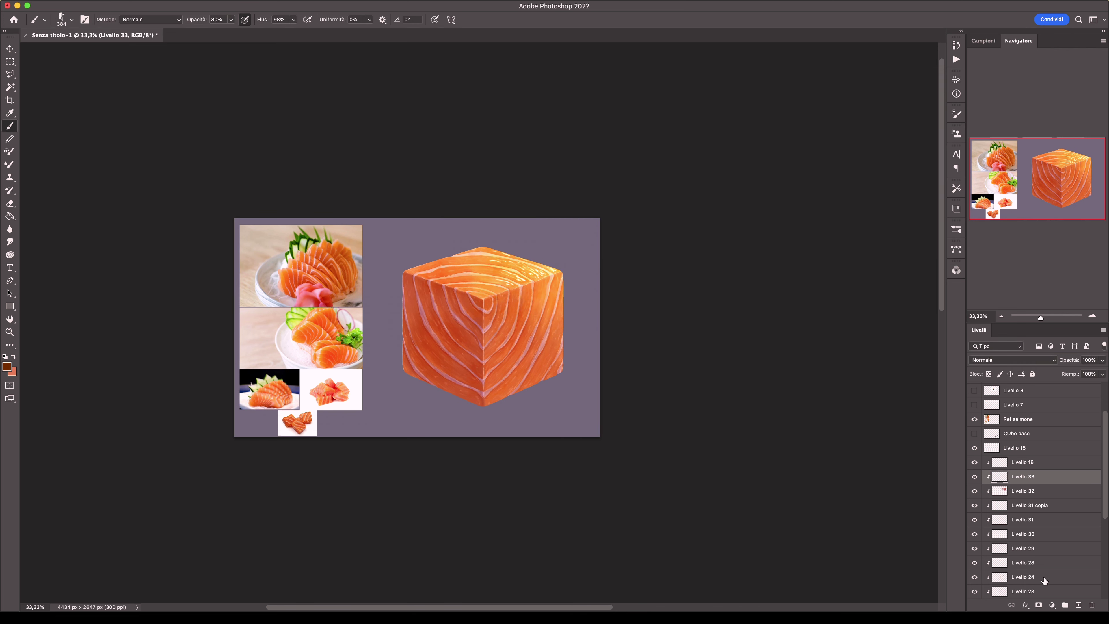
left_click(1013, 360)
left_click(991, 453)
right_click(388, 271)
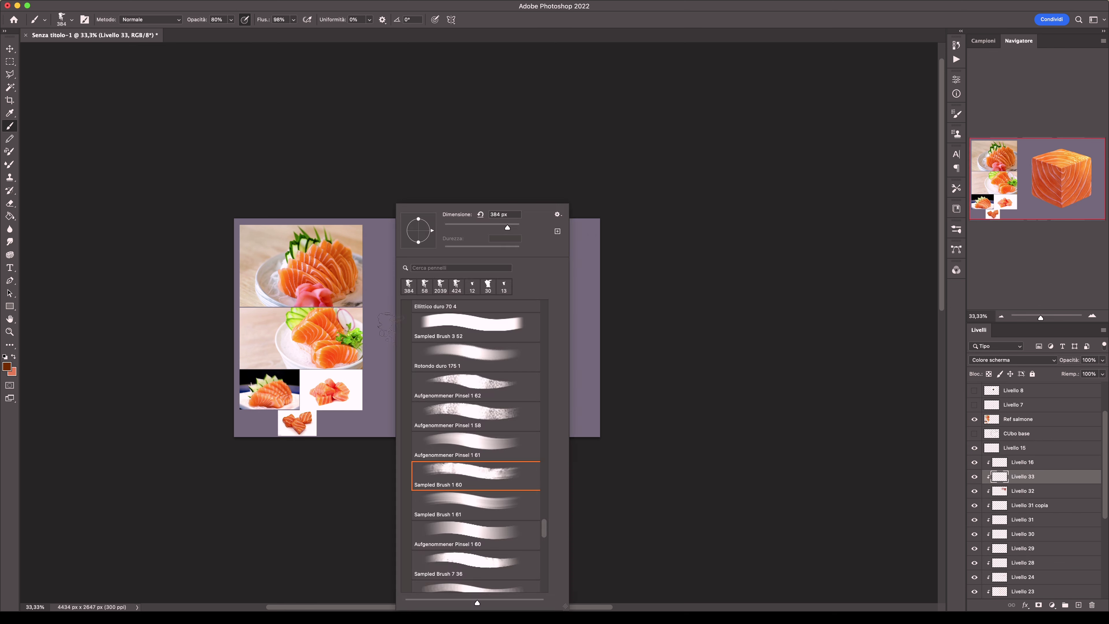
double_click(476, 476)
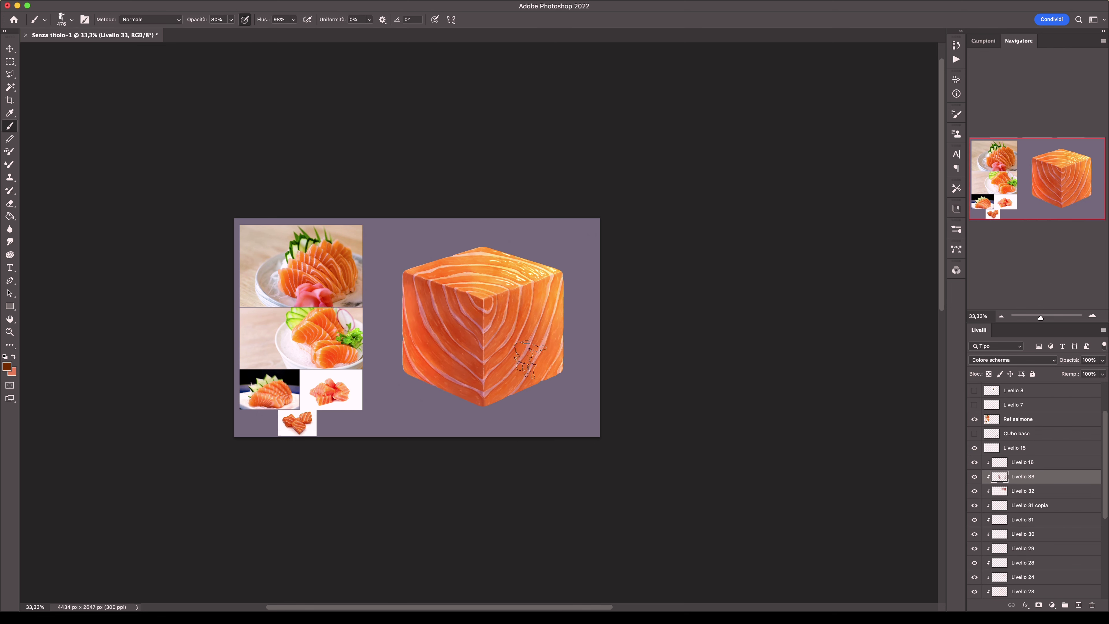
Add Livello 34 in Luce soffusa, adjust Hue/Saturation, and paint soft glow at 48% opacity.
left_click(1078, 605)
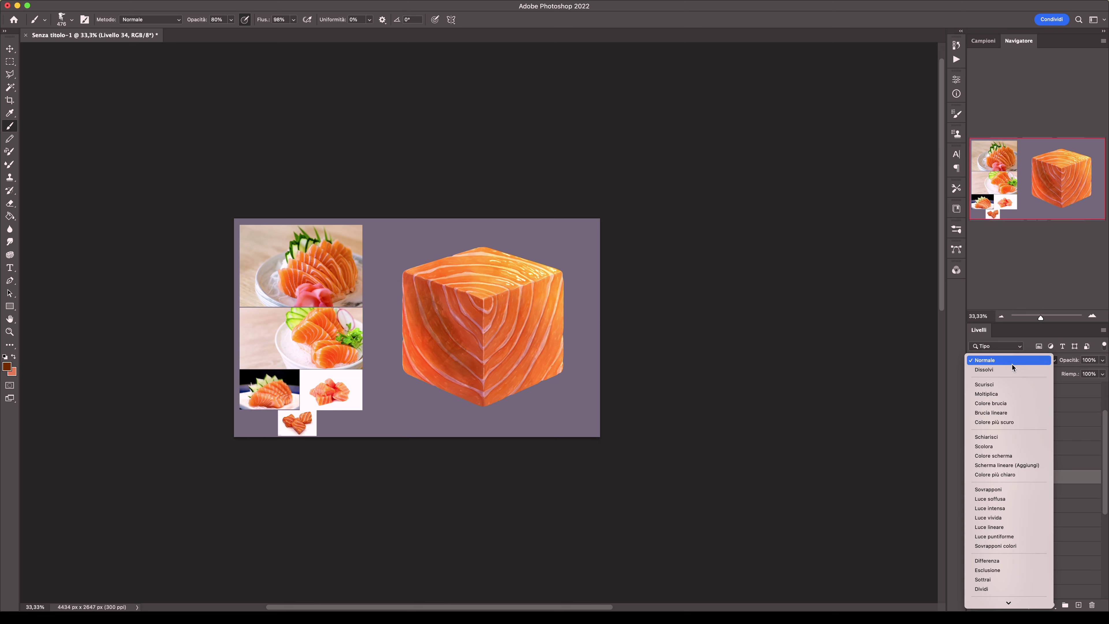
left_click(1013, 359)
left_click(988, 499)
key("ctrl+u")
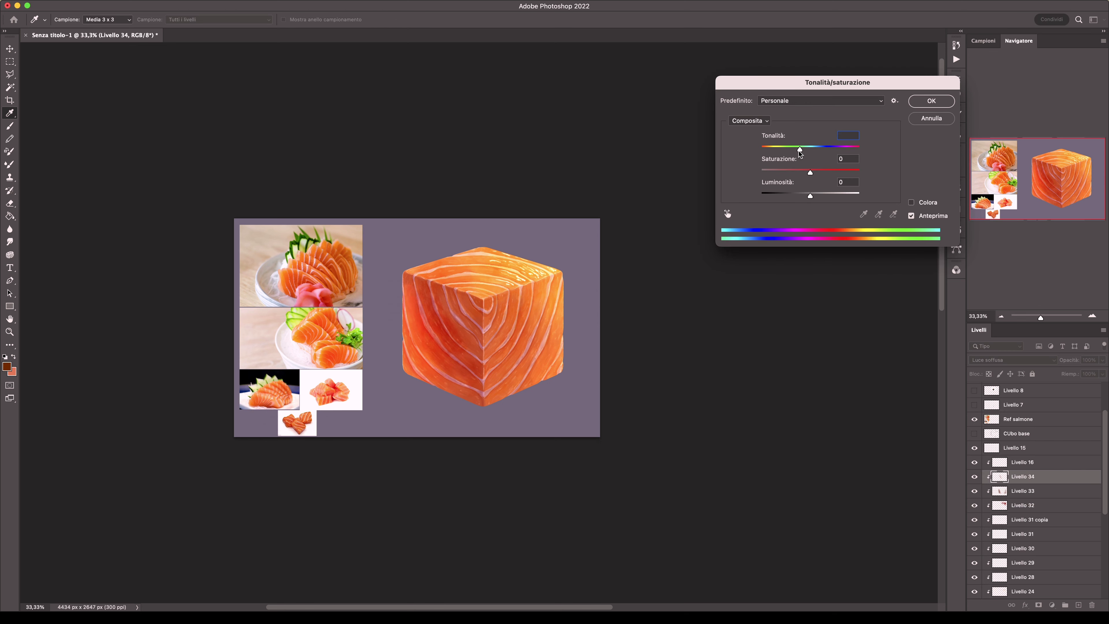
left_click(936, 113)
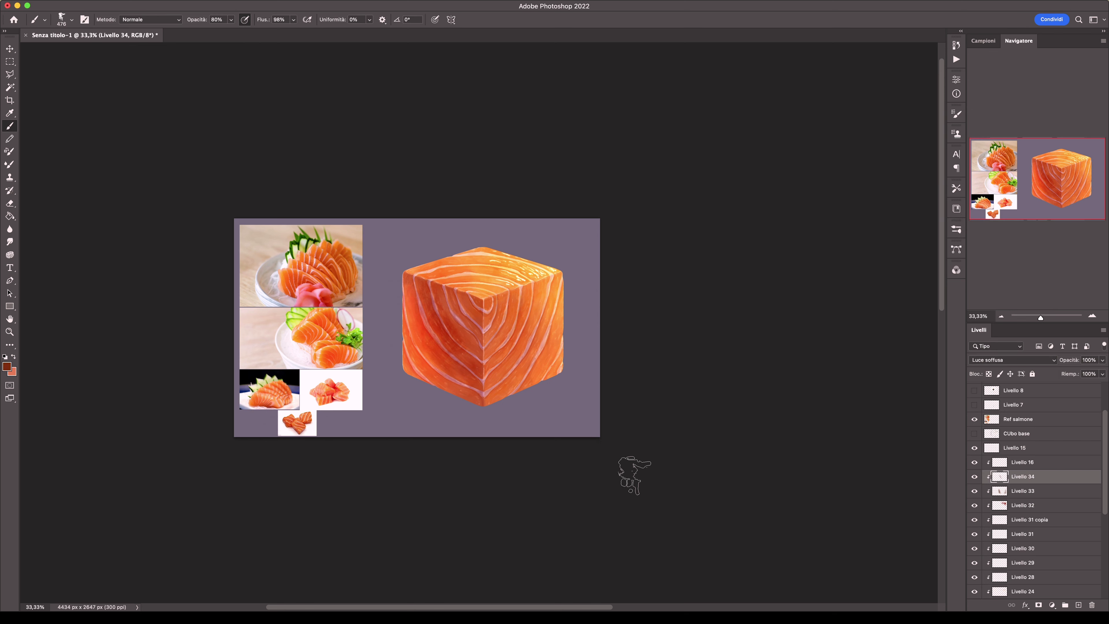
key("b")
right_click(449, 205)
key("Escape")
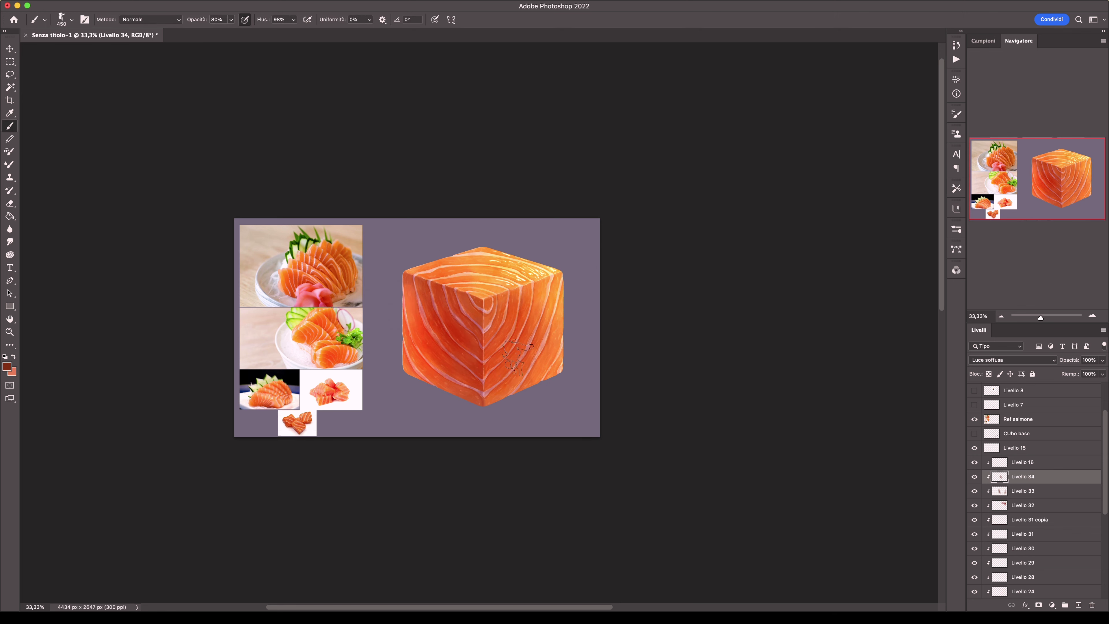
left_click_drag(449, 323, 511, 350)
On new Livello 35, paint dark 17 px strokes on the left face in Moltiplica.
left_click(1078, 605)
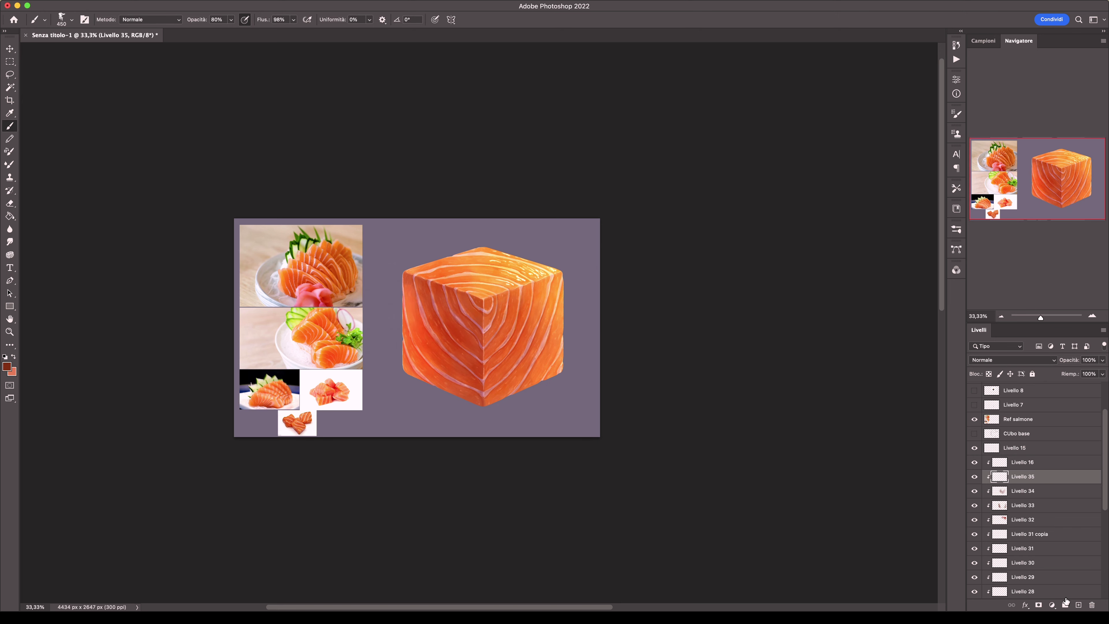
key("ctrl+1")
right_click(424, 227)
left_click(424, 228)
key("Return")
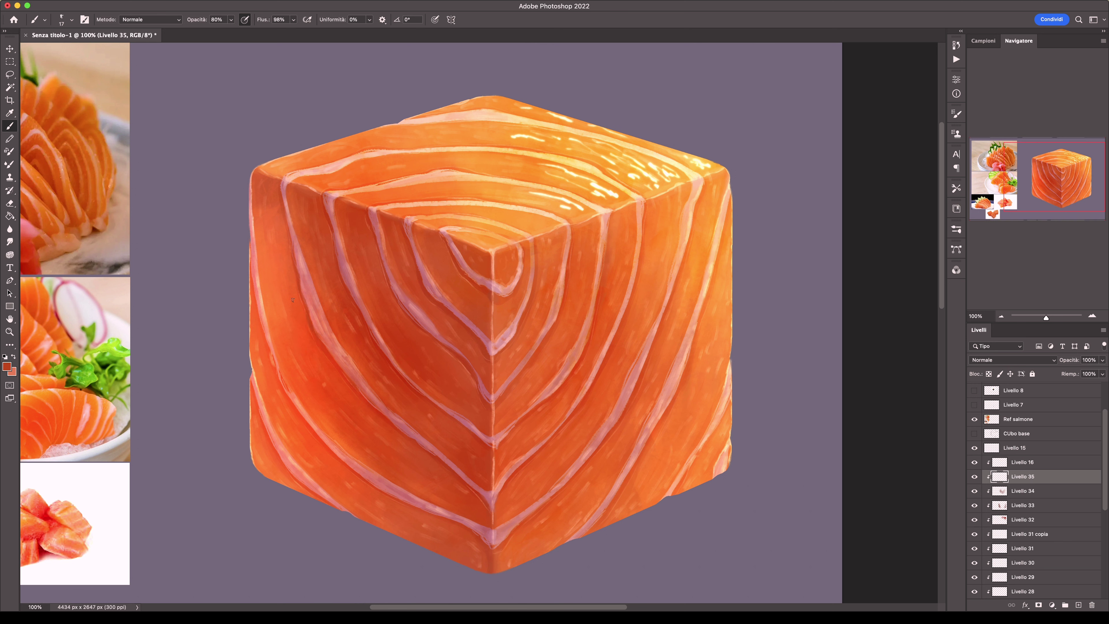
mouse_move(268, 349)
left_mouse_down()
mouse_move(319, 494)
mouse_move(336, 506)
left_mouse_up()
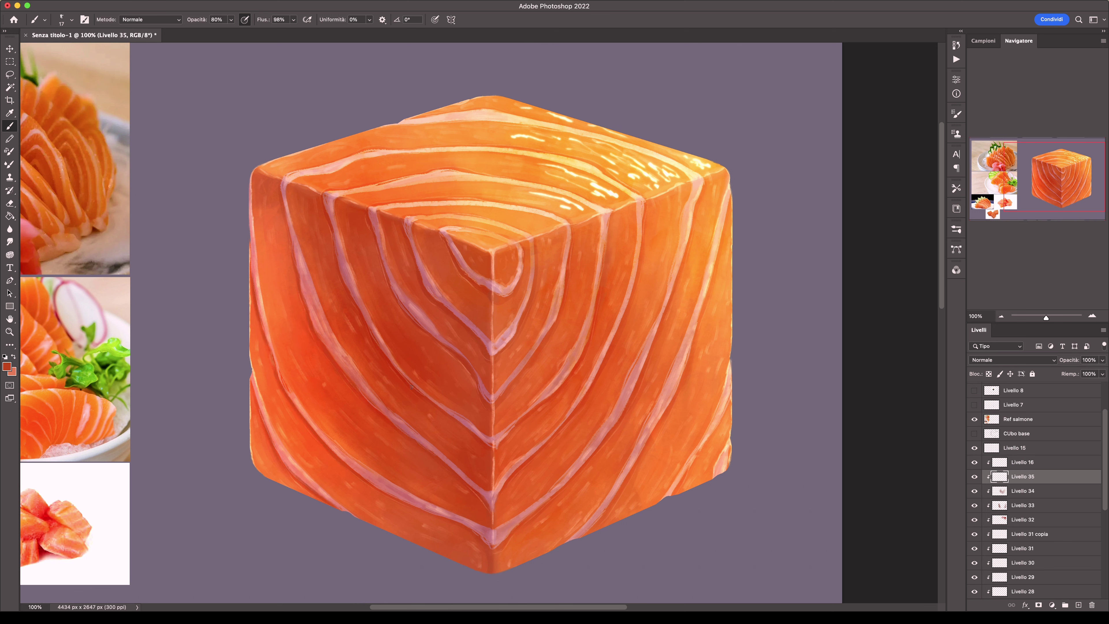
left_click(1012, 359)
left_click(1004, 389)
left_click_drag(1102, 360, 1076, 376)
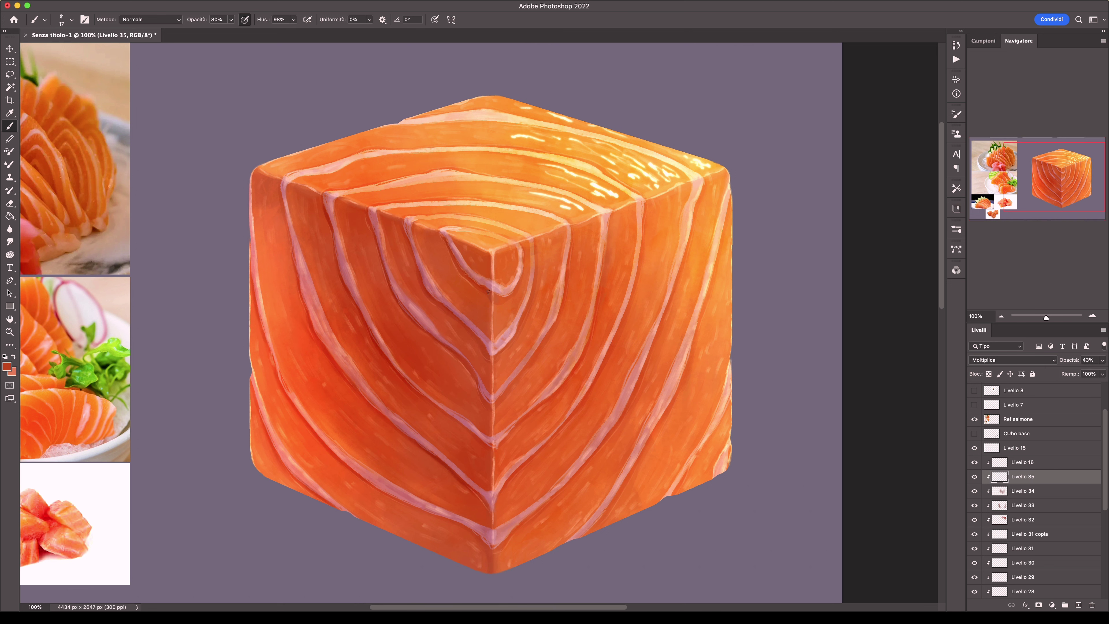
Darken along the right-face stripes and edges, then soften the bottom corner with an 87 px brush.
left_click_drag(495, 399, 541, 345)
left_click_drag(498, 507, 607, 350)
left_click_drag(519, 524, 642, 232)
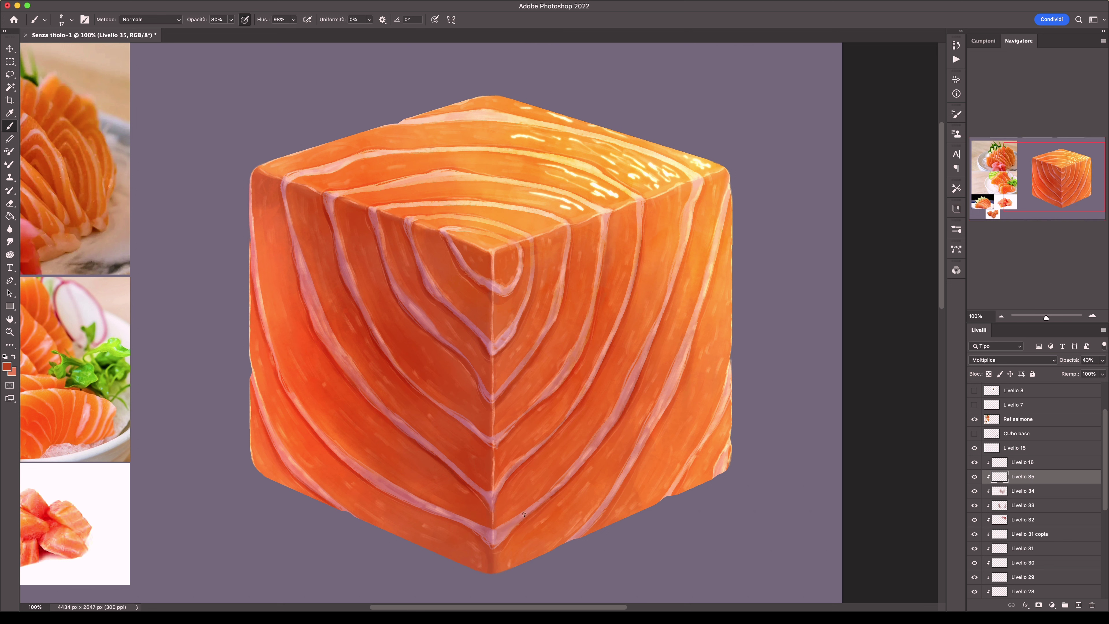
mouse_move(502, 542)
left_mouse_down()
mouse_move(698, 315)
mouse_move(674, 398)
left_mouse_up()
left_click_drag(694, 461, 727, 402)
left_click_drag(511, 340, 537, 273)
left_click_drag(452, 249, 495, 293)
left_click_drag(284, 186, 292, 247)
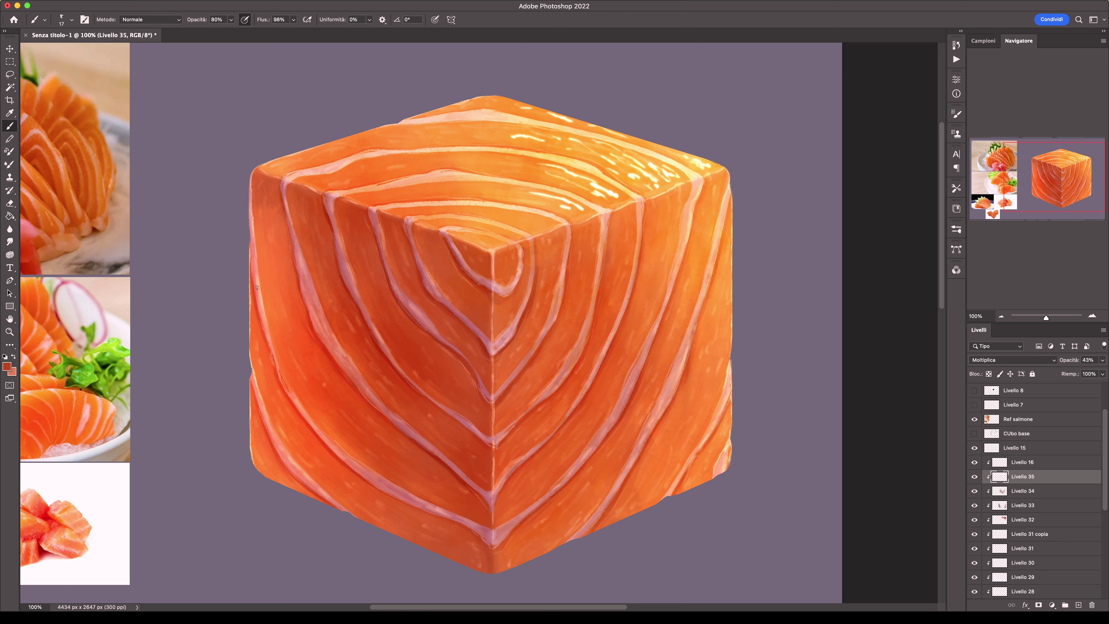
mouse_move(369, 480)
left_mouse_down()
mouse_move(439, 515)
mouse_move(491, 567)
mouse_move(474, 540)
mouse_move(446, 529)
left_mouse_up()
key("]")
key("]")
key("]")
mouse_move(493, 524)
left_mouse_down()
mouse_move(459, 485)
mouse_move(480, 358)
left_mouse_up()
Set the Moltiplica shading layer's opacity to 52% and view the whole image.
key("super+minus")
key("super+minus")
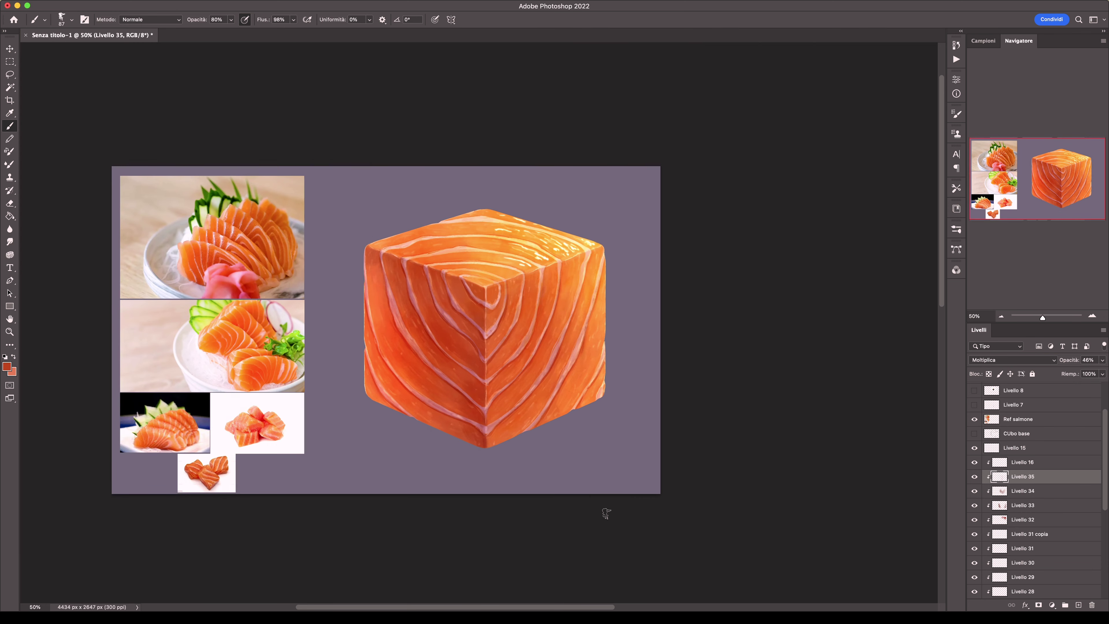
left_click(1102, 359)
left_click_drag(1076, 372, 1078, 372)
key("super+minus")
key("super+plus")
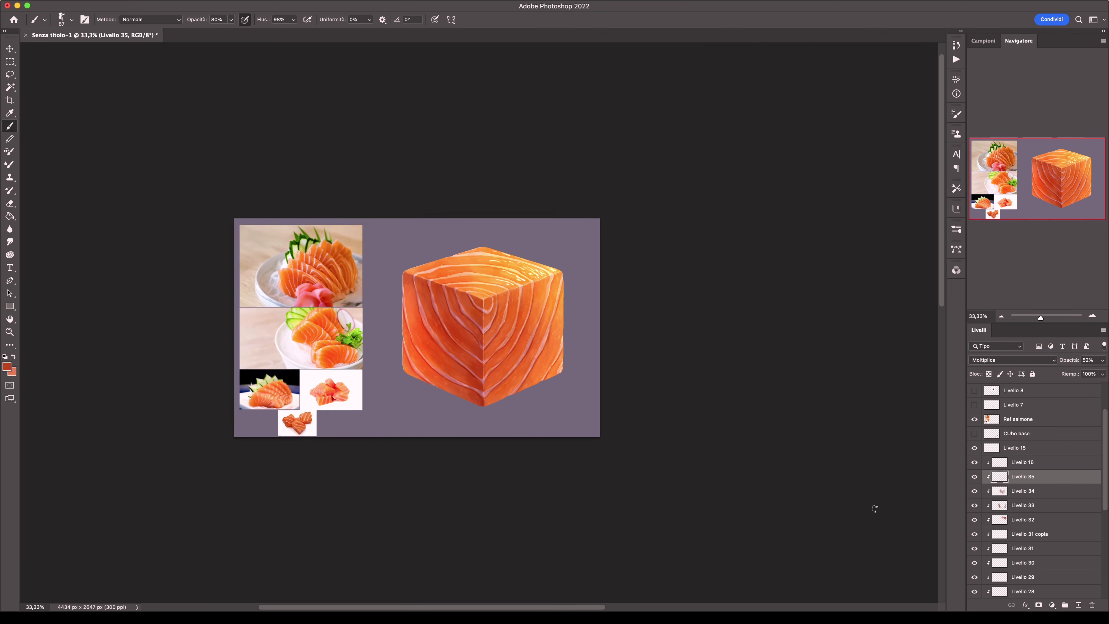
Add a clipped layer above Livello 35 and sample a peach paint colour with a soft round brush.
key("super+shift+alt+n")
left_click(61, 19)
right_click(564, 205)
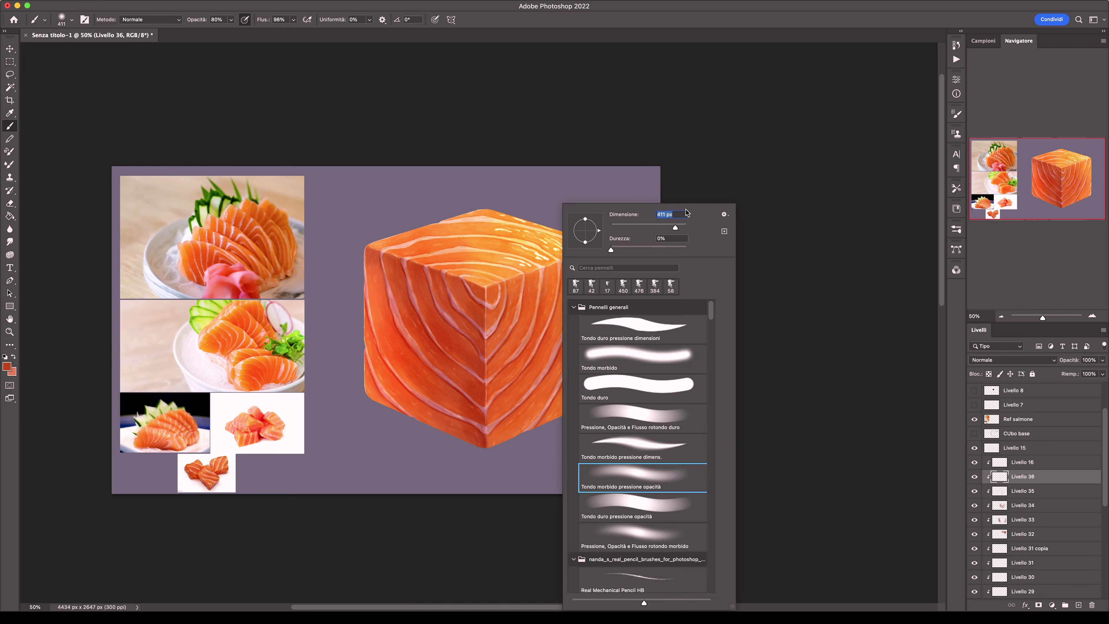
key("i")
left_click(6, 366)
left_click(589, 247)
key("Return")
key("b")
Set the peach layer to Schiarisci at 51% opacity and paint lightening over the cube.
left_click(1012, 360)
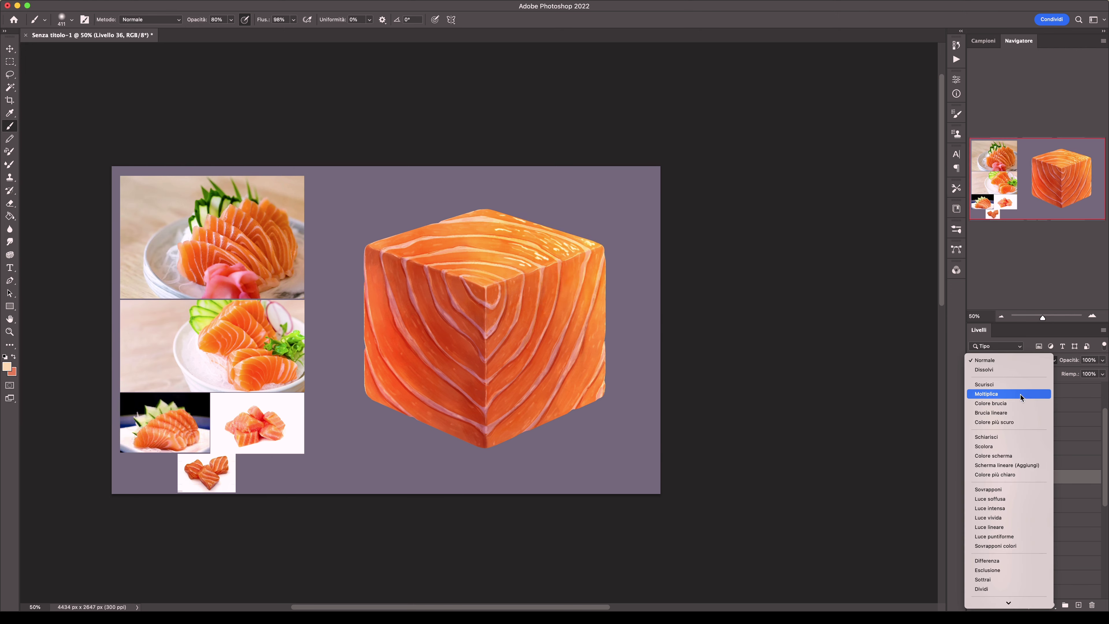
left_click(1012, 440)
left_click_drag(1102, 360, 1076, 372)
type("51")
key("Return")
left_click_drag(546, 154, 463, 154)
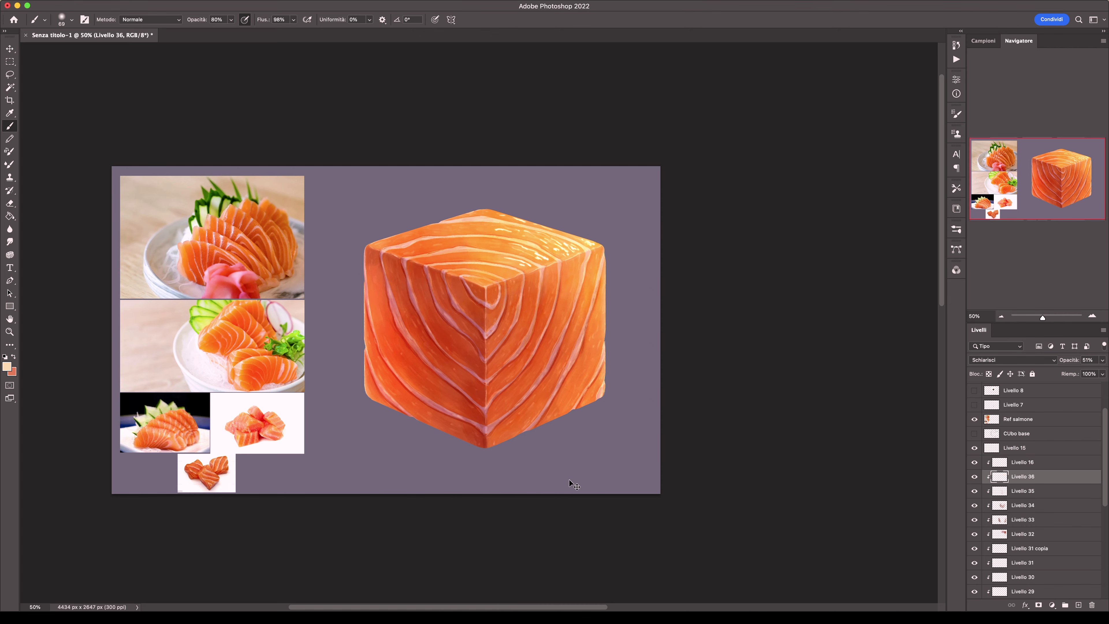
key("alt+bracketleft")
key("alt+bracketleft")
key("alt+bracketleft")
key("alt+bracketleft")
At 100% zoom with a 15 px brush, paint highlights along the cube's top-right edge and corner.
key("super+minus")
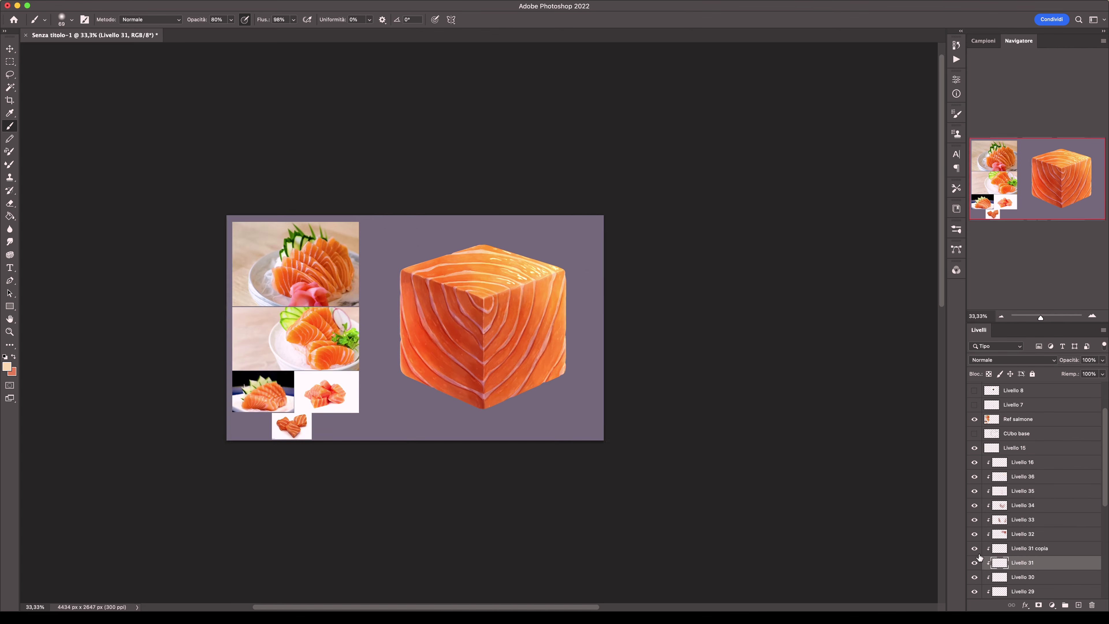
key("super+1")
left_click(71, 19)
scroll(155, 202, "down", 5)
double_click(83, 284)
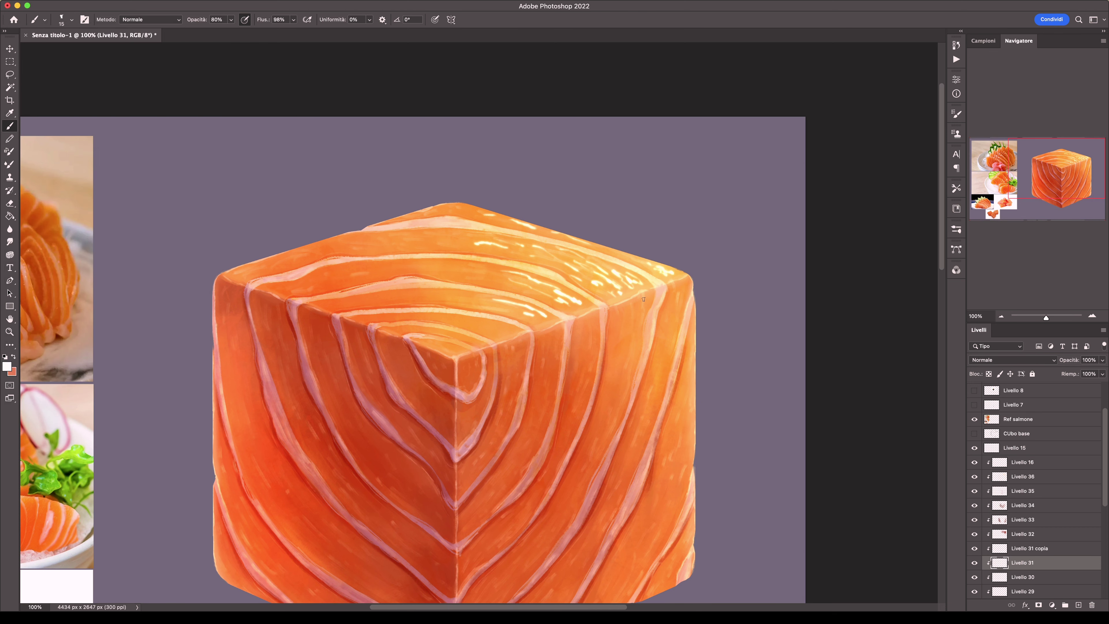
mouse_move(627, 299)
left_mouse_down()
mouse_move(686, 275)
mouse_move(656, 317)
left_mouse_up()
left_click_drag(677, 301, 671, 316)
left_click_drag(681, 283, 682, 294)
Add a faint edge highlight, sampled highlight streaks on the right face, and a top-face dab.
left_click_drag(638, 256, 600, 245)
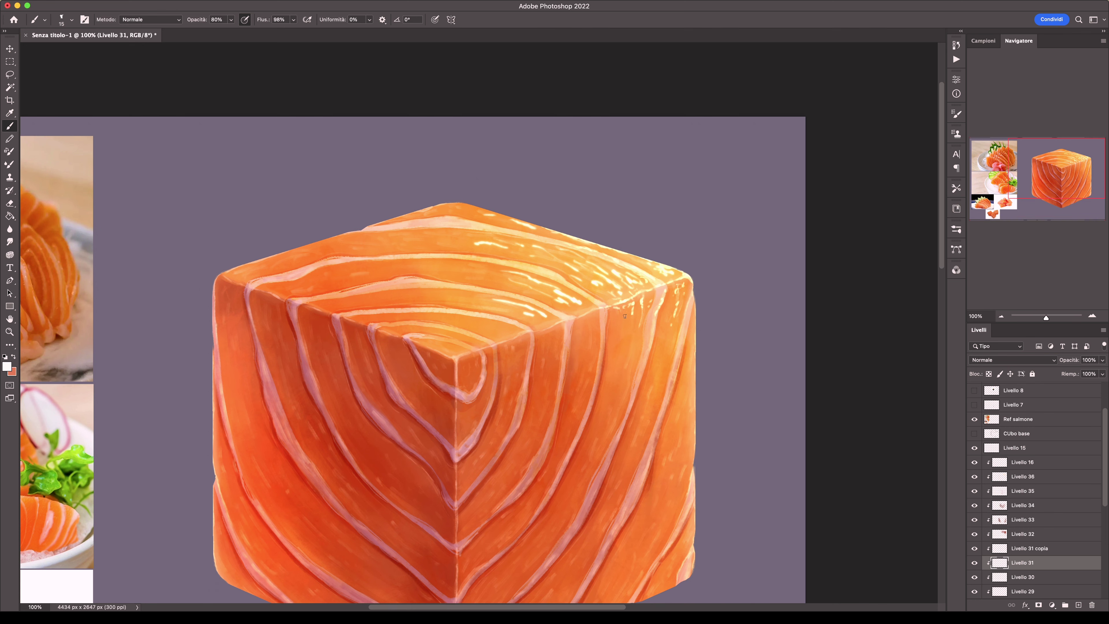
left_click(625, 329, "alt")
left_click_drag(682, 311, 676, 332)
scroll(693, 327, "down", 5)
scroll(487, 268, "up", 3)
mouse_move(530, 284)
left_mouse_down()
mouse_move(545, 293)
mouse_move(503, 262)
left_mouse_up()
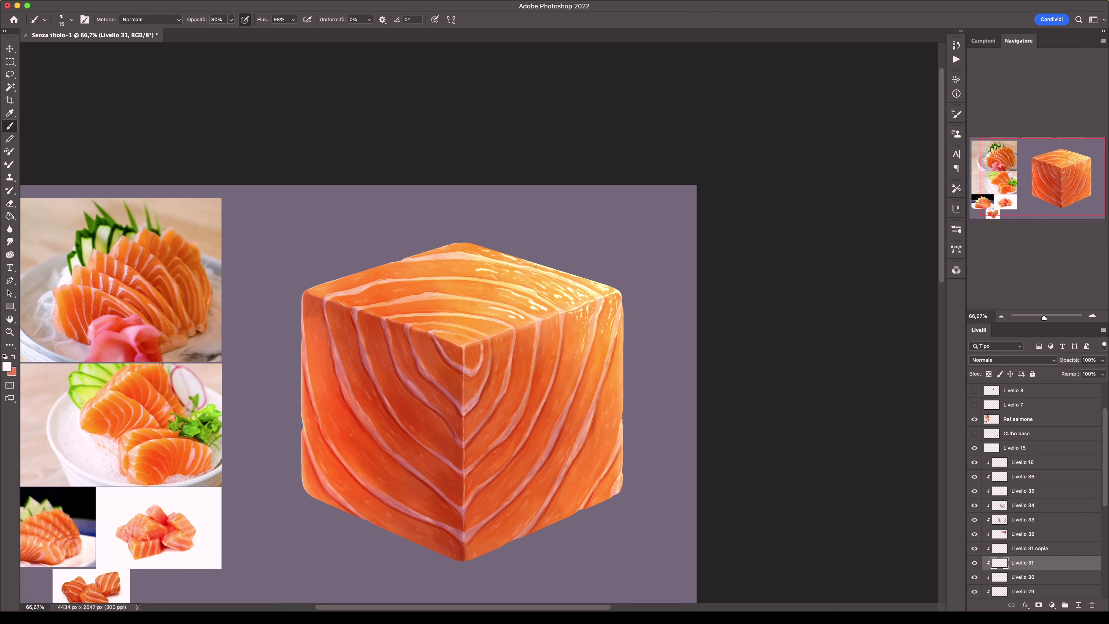